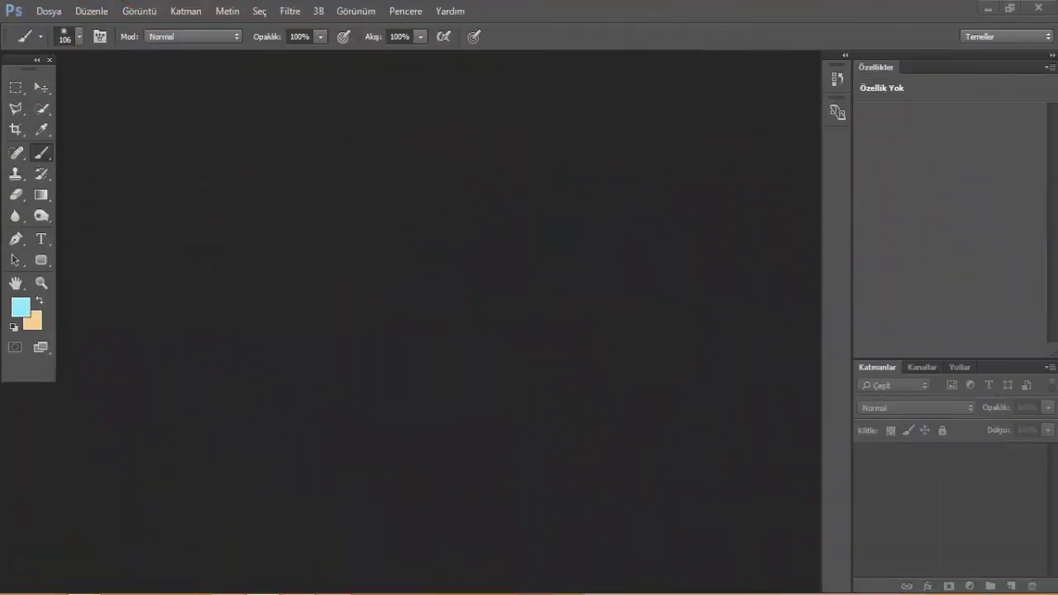
Step: Open light_bulb_by_vvolny from the source folder in Photoshop, then bring the folder back into view
left_click(259, 591)
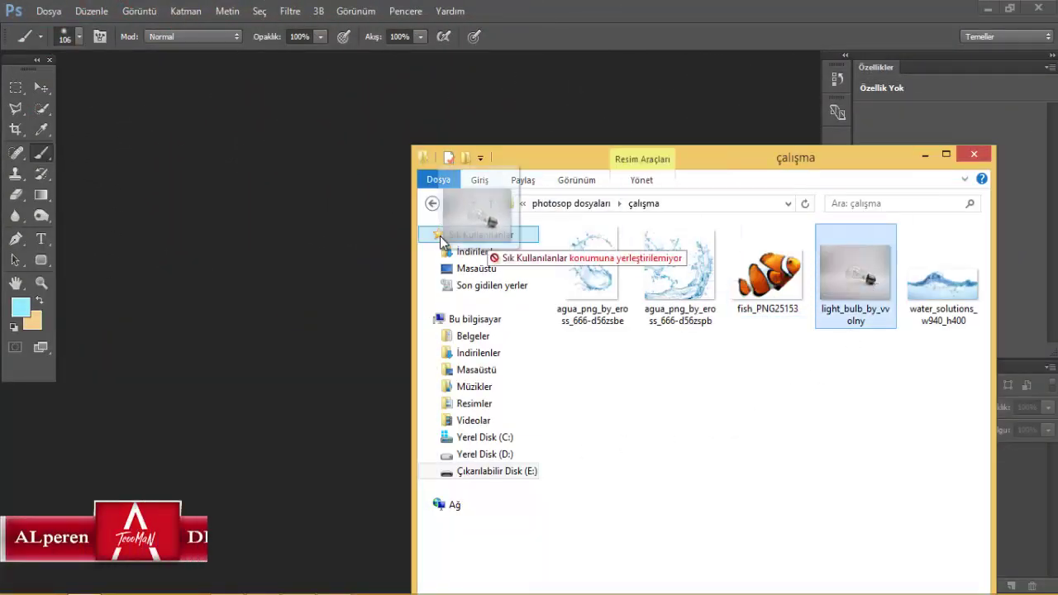
left_click_drag(854, 277, 349, 239)
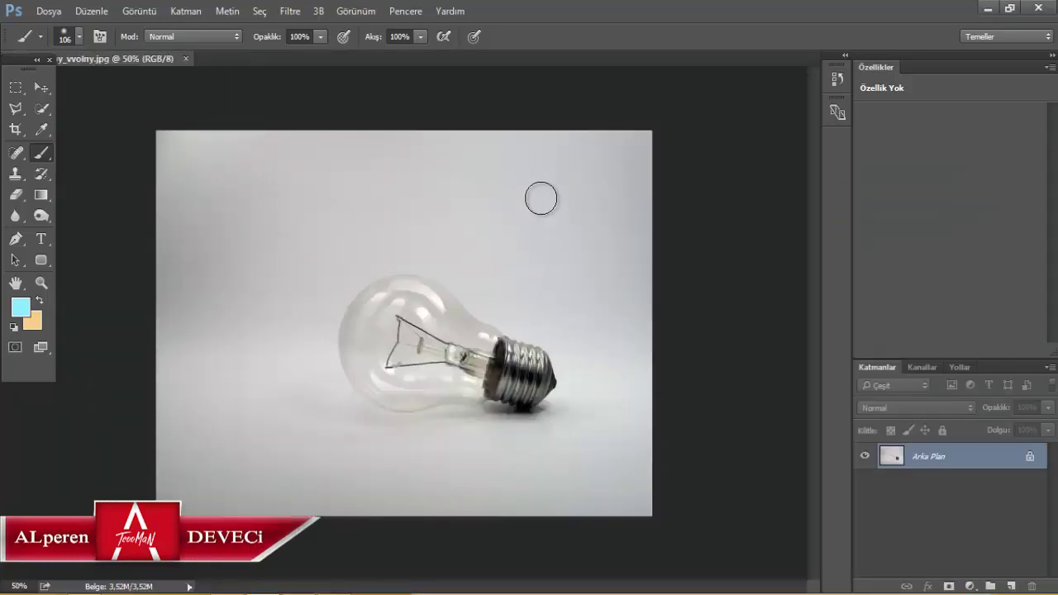
scroll(325, 254, "up", 2)
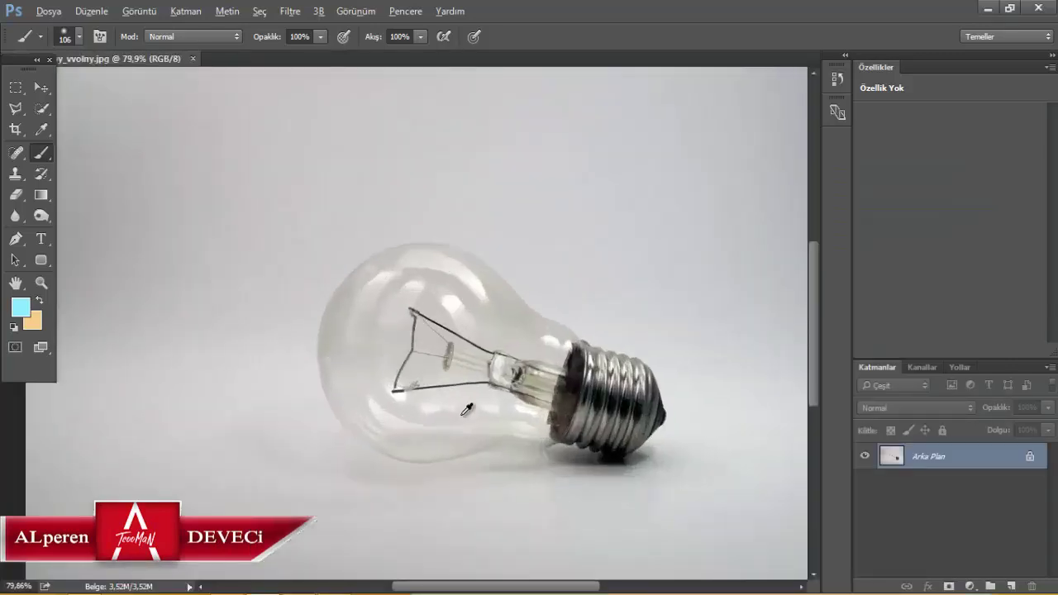
key("alt+Tab")
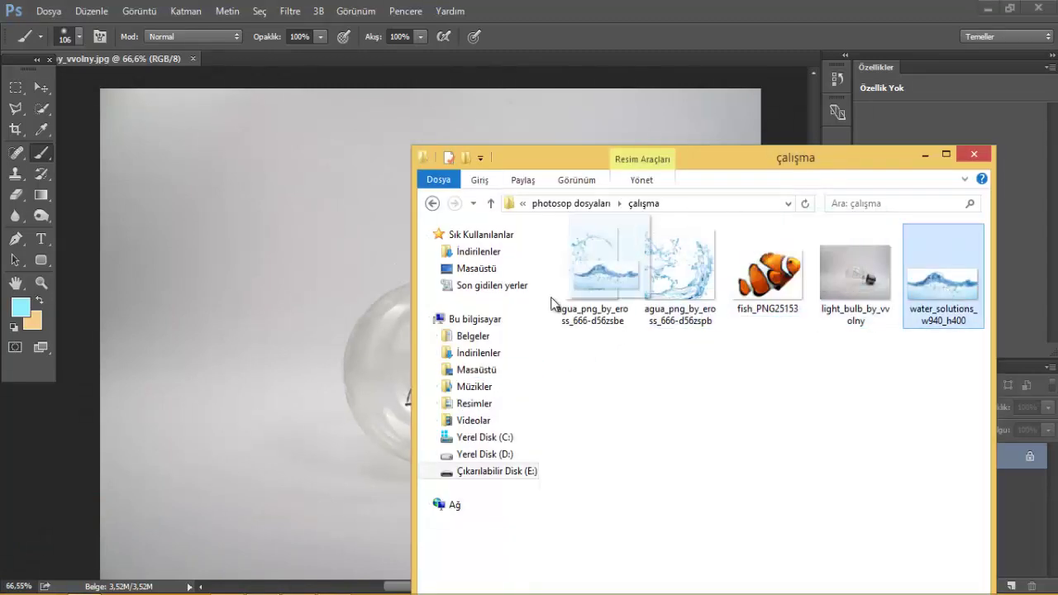
Step: Place the water_solutions image into the bulb document and rasterize it to a normal layer
left_click_drag(942, 273, 361, 329)
left_click_drag(484, 334, 539, 368)
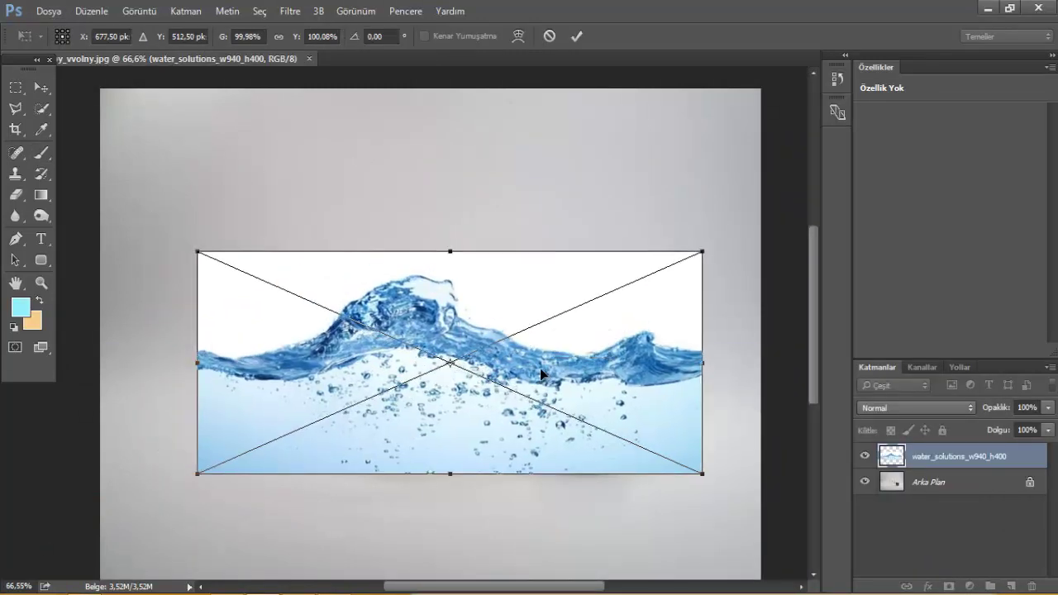
key("Return")
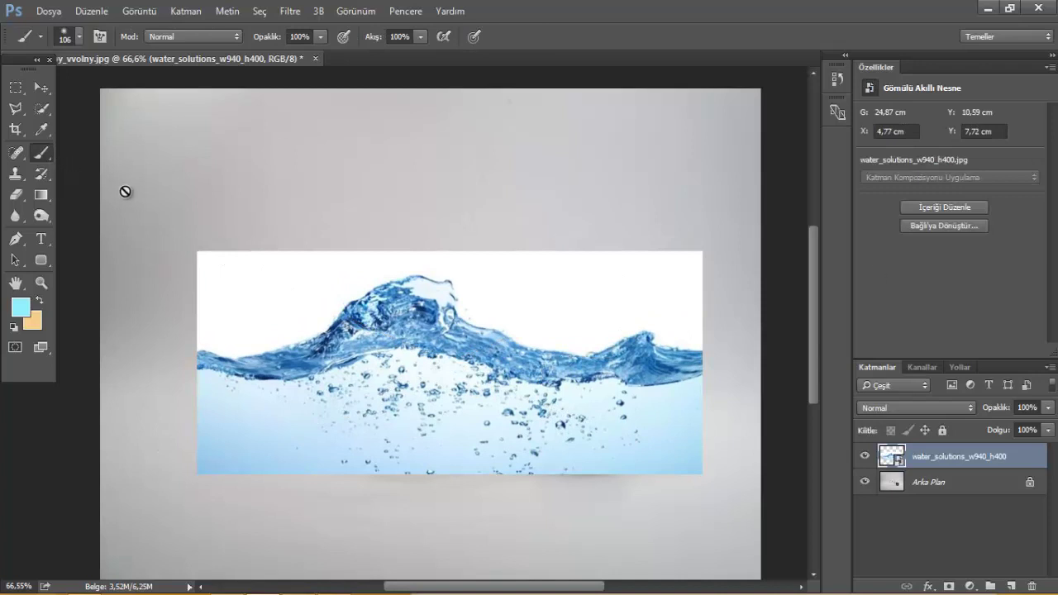
left_click(382, 271)
left_click(481, 261)
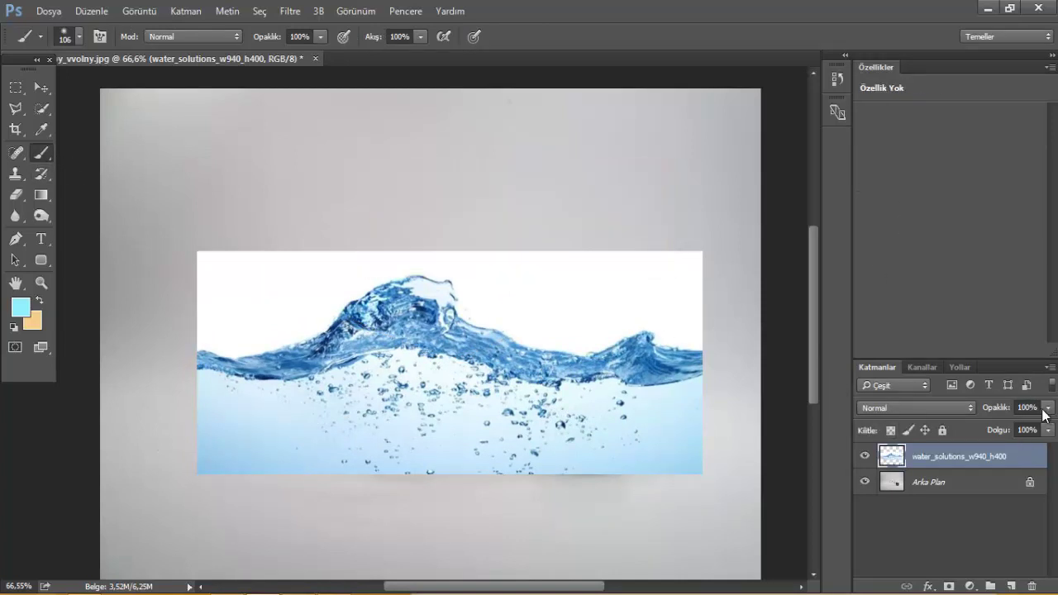
Step: Set the water layer to 28% opacity and position it across the bulb's lower half
left_click(1048, 408)
mouse_move(1018, 426)
left_mouse_down()
mouse_move(984, 428)
mouse_move(995, 432)
left_mouse_up()
left_click(40, 87)
mouse_move(453, 345)
left_mouse_down()
mouse_move(550, 357)
mouse_move(337, 376)
mouse_move(335, 364)
mouse_move(324, 373)
left_mouse_up()
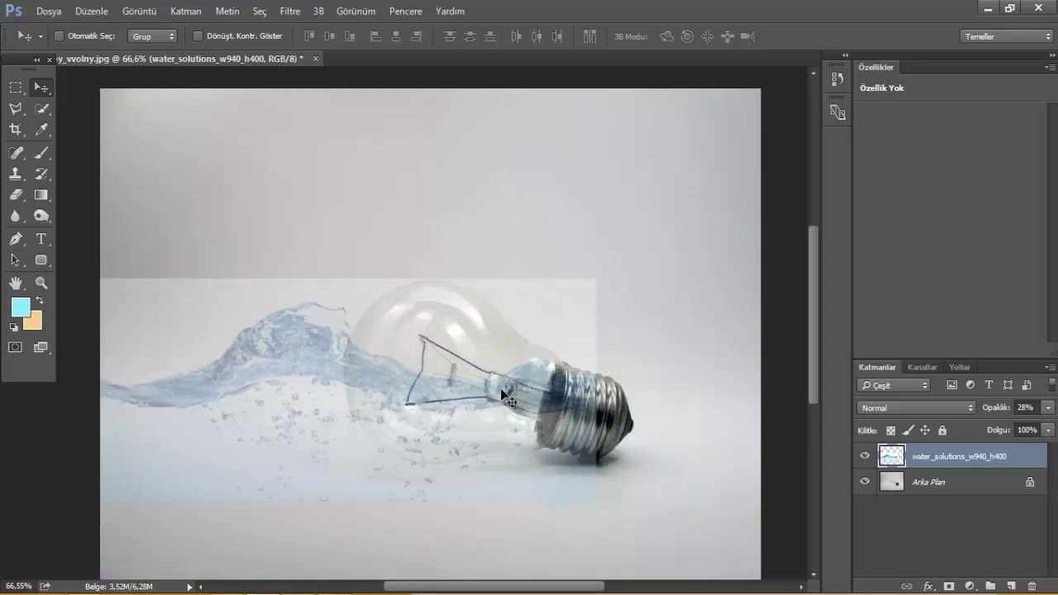
mouse_move(469, 389)
left_mouse_down()
mouse_move(486, 405)
mouse_move(678, 378)
mouse_move(669, 395)
mouse_move(432, 390)
mouse_move(441, 392)
left_mouse_up()
Step: Free-transform the water layer to about 9° clockwise, nudge it up, and commit
key("ctrl+t")
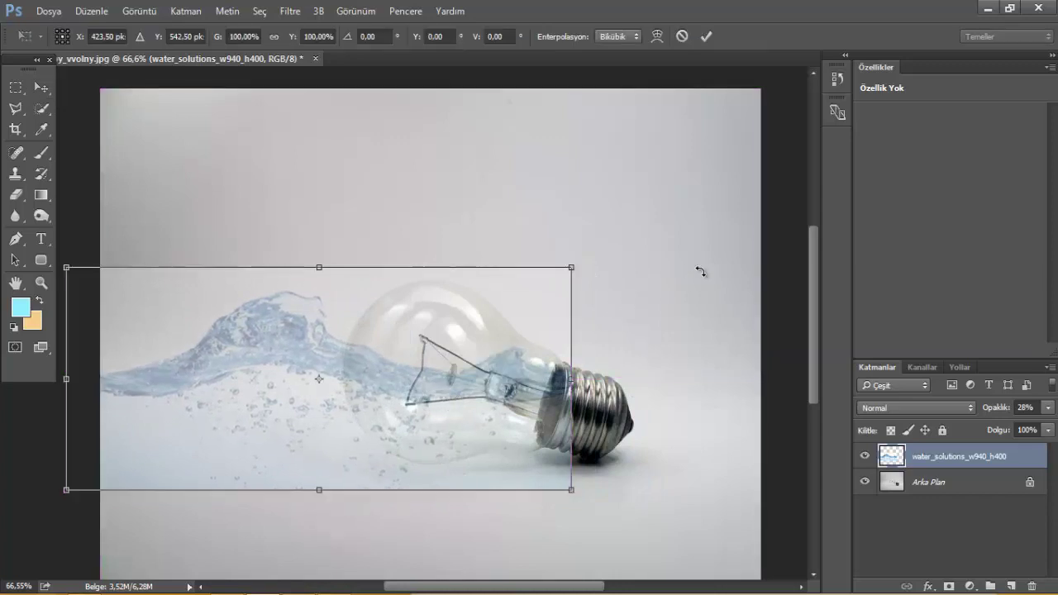
mouse_move(700, 272)
left_mouse_down()
mouse_move(685, 295)
mouse_move(594, 355)
left_mouse_up()
left_click_drag(503, 412, 501, 391)
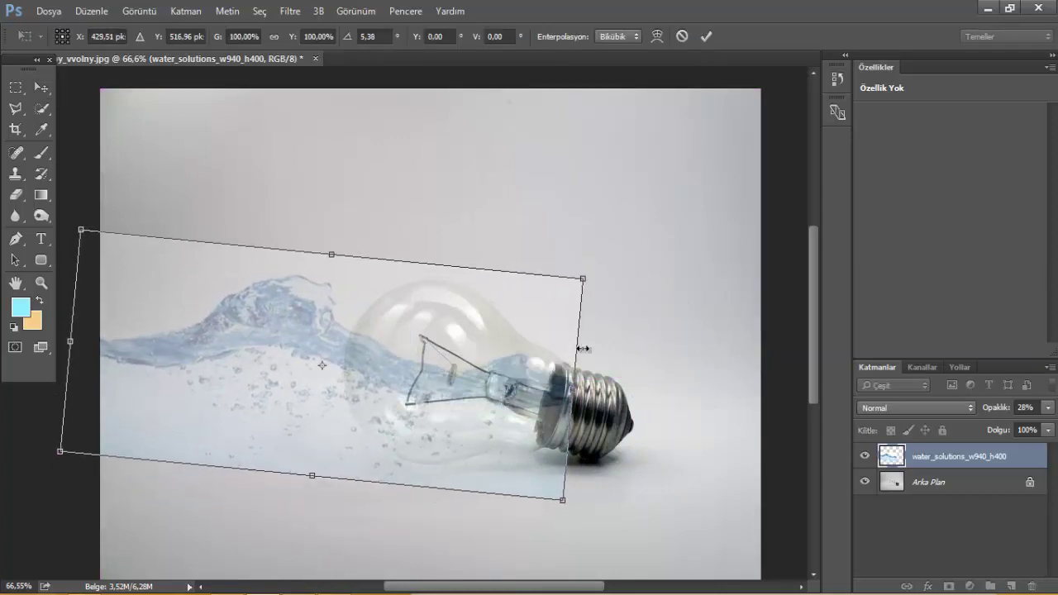
left_click_drag(643, 303, 610, 327)
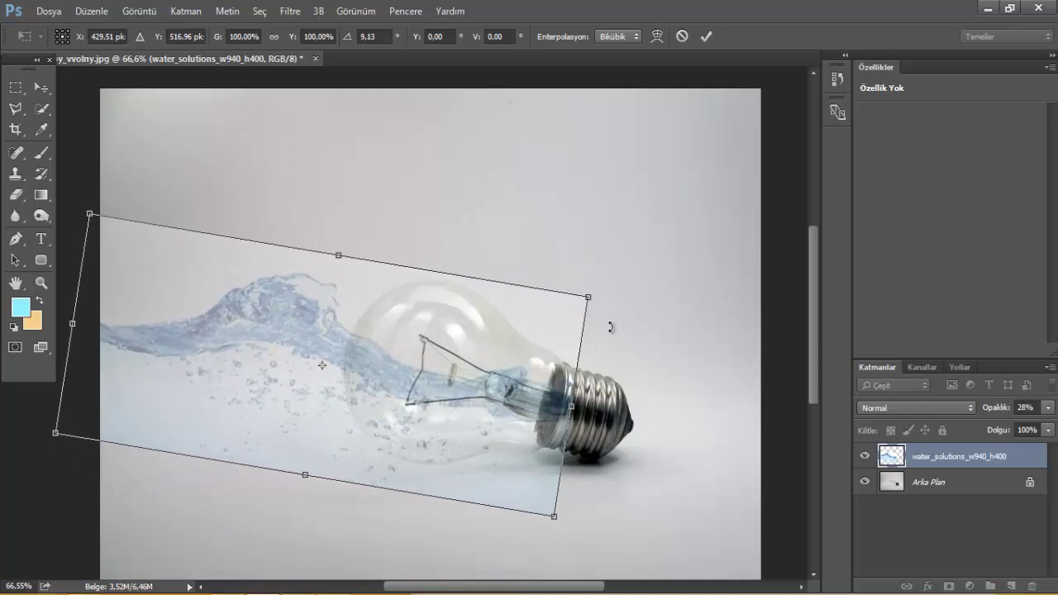
left_click_drag(526, 353, 520, 346)
key("Return")
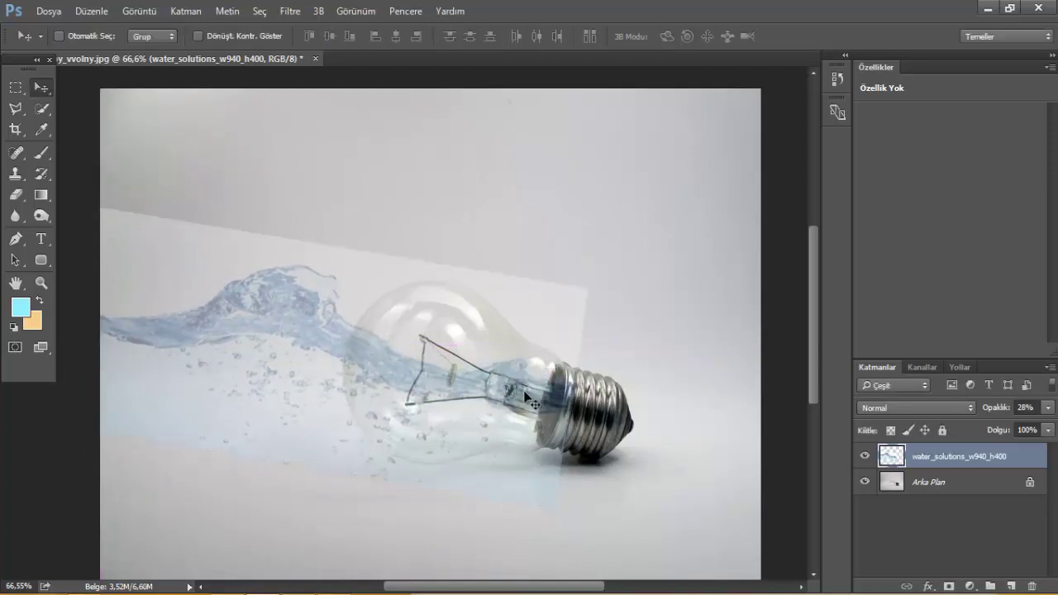
scroll(500, 392, "up", 3)
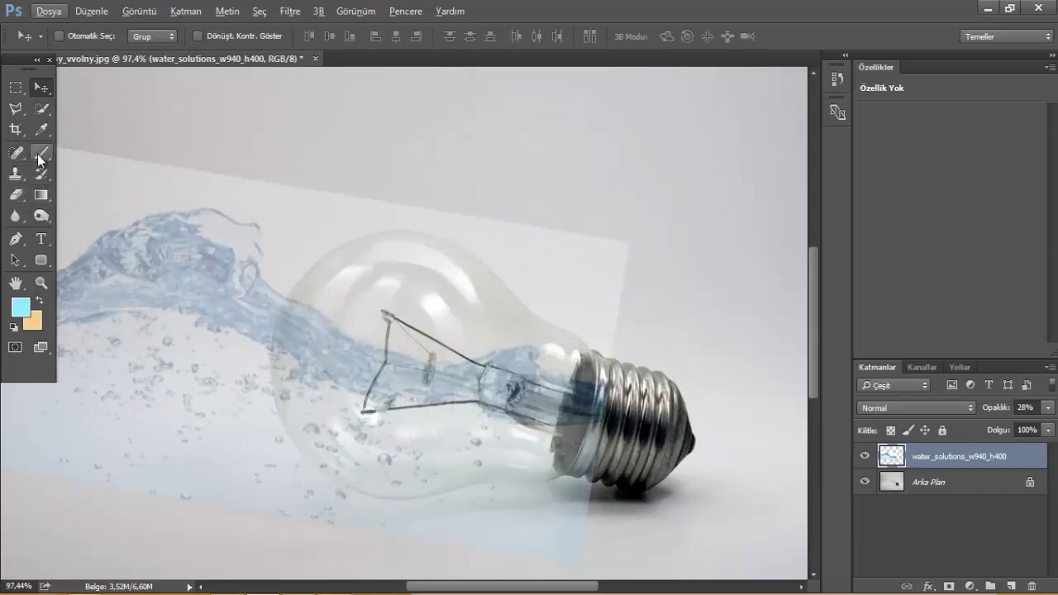
Step: With the Pen tool, trace curved anchors from the socket edge over the bulb's top and down its left side
left_click(15, 238)
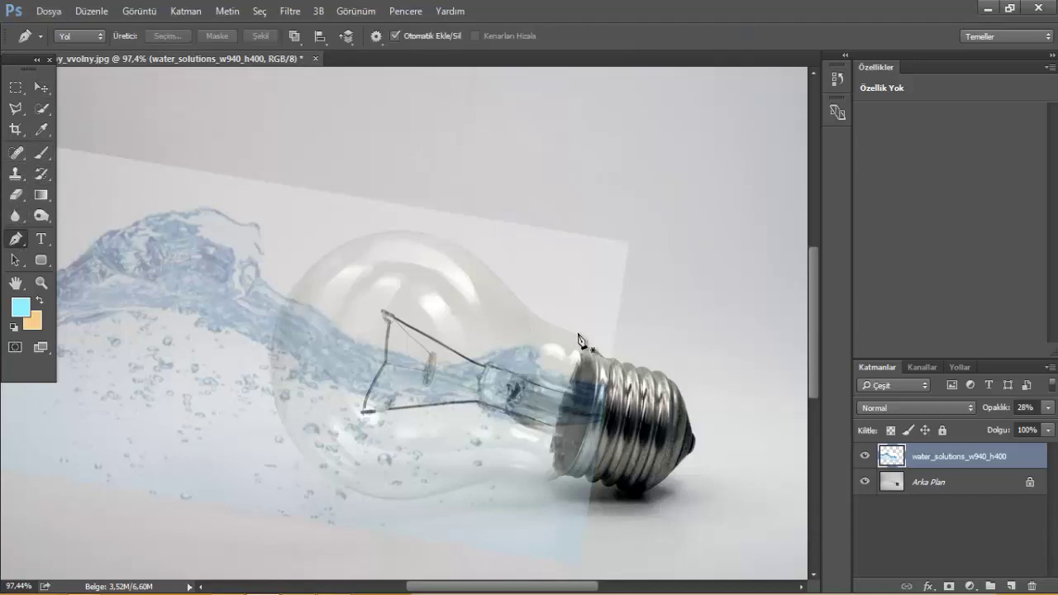
scroll(592, 376, "up", 4)
key("alt")
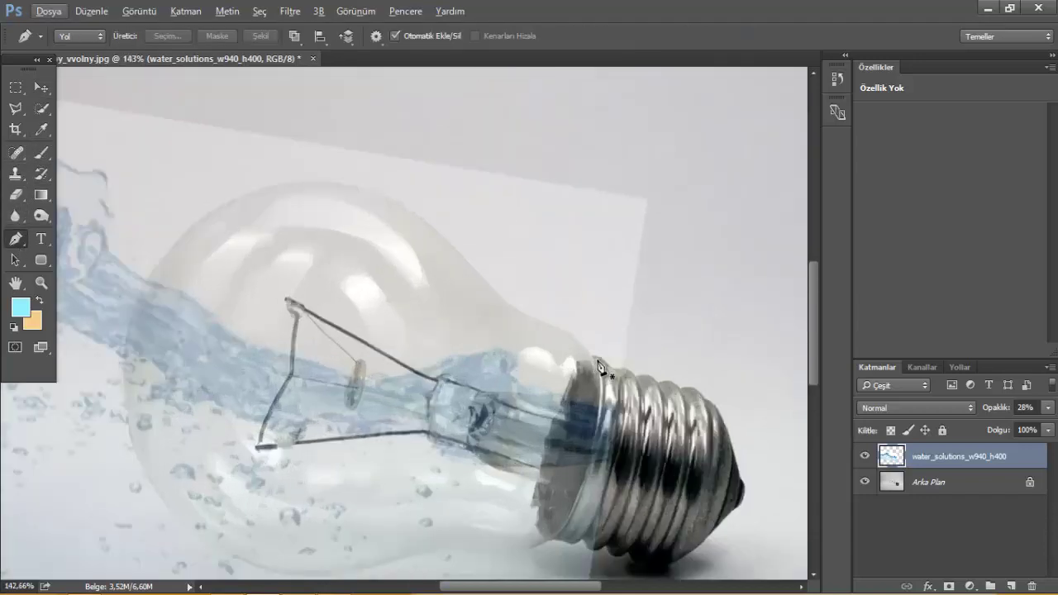
left_click(591, 358)
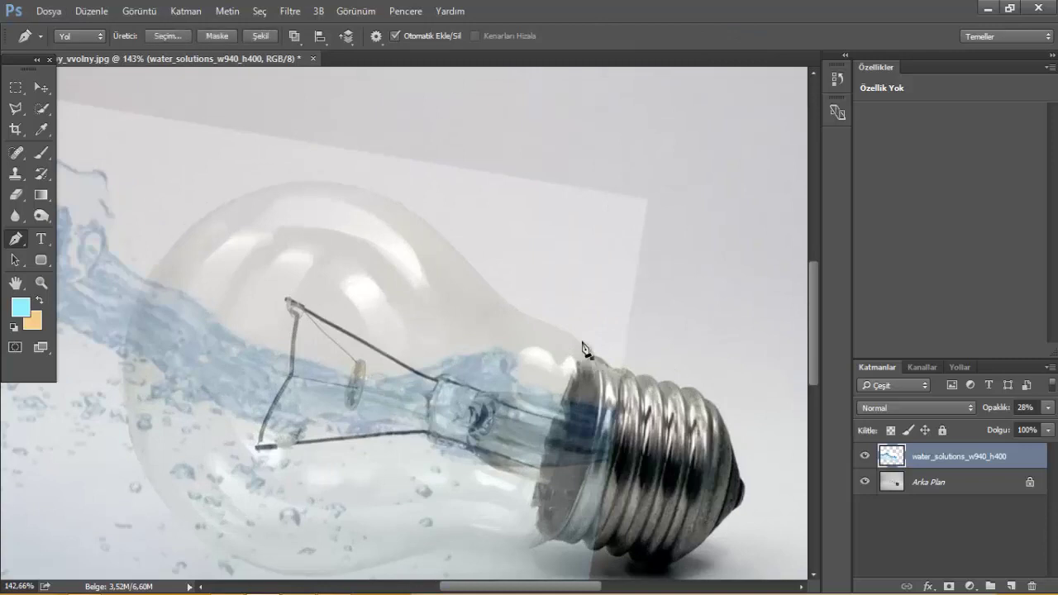
left_click_drag(566, 331, 552, 325)
left_click_drag(480, 275, 465, 248)
left_click_drag(332, 181, 271, 194)
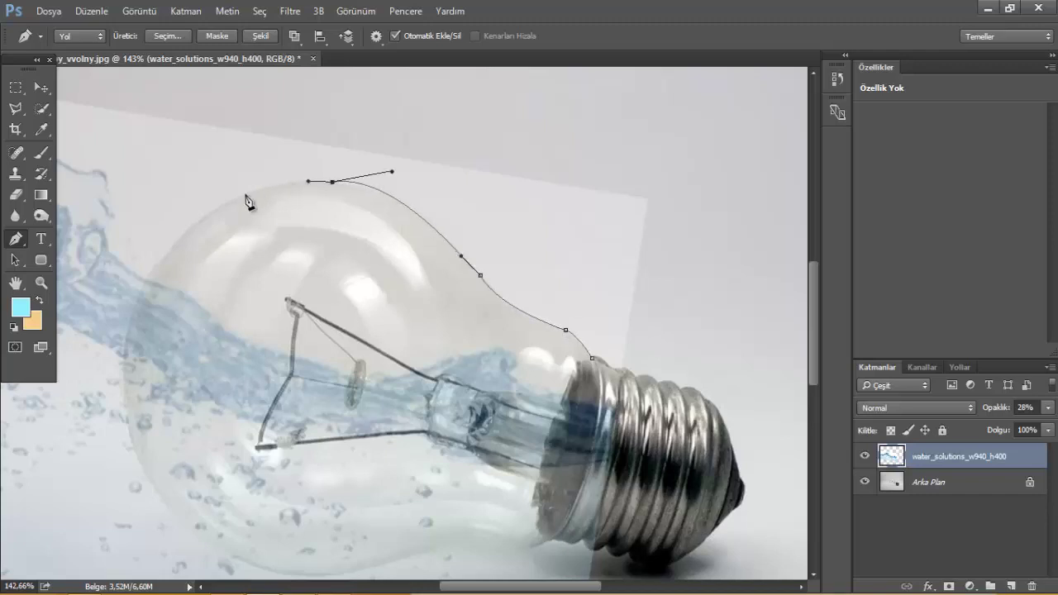
mouse_move(182, 234)
left_mouse_down()
mouse_move(144, 282)
mouse_move(165, 252)
left_mouse_up()
Step: Continue the path around the bulb's lower left and bottom edge, then close it at the starting anchor
left_click_drag(126, 425, 147, 432)
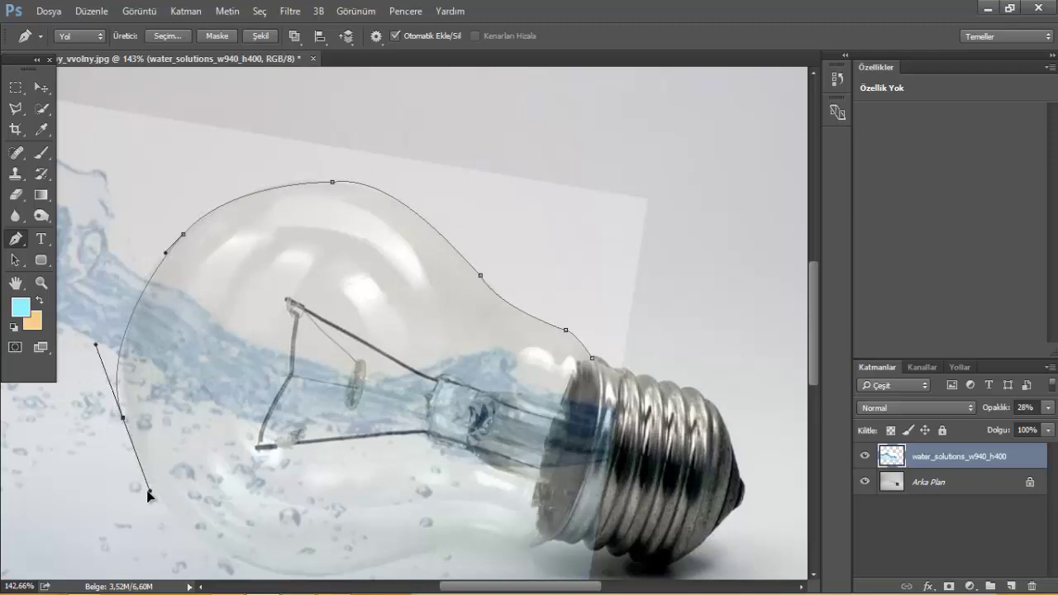
key("ctrl+z")
left_click_drag(122, 384, 132, 450)
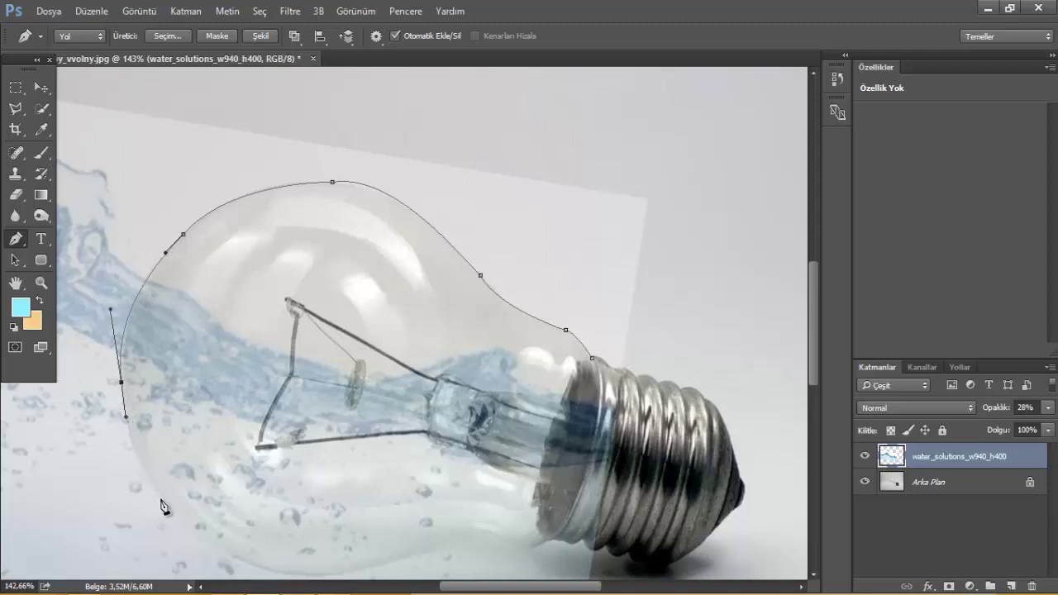
left_click_drag(161, 500, 180, 526)
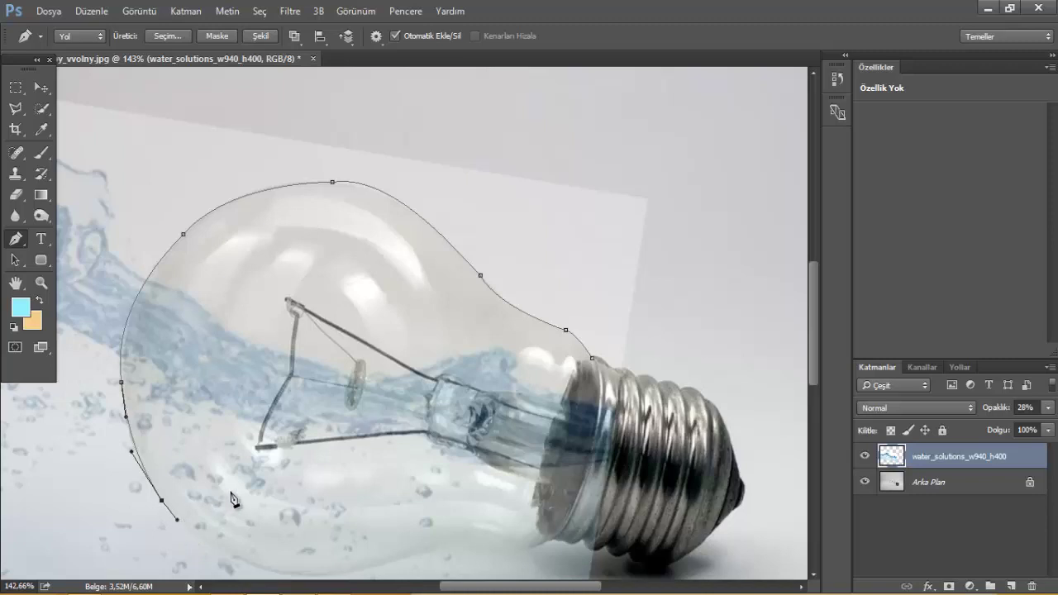
scroll(240, 491, "down", 3)
left_click_drag(296, 473, 341, 474)
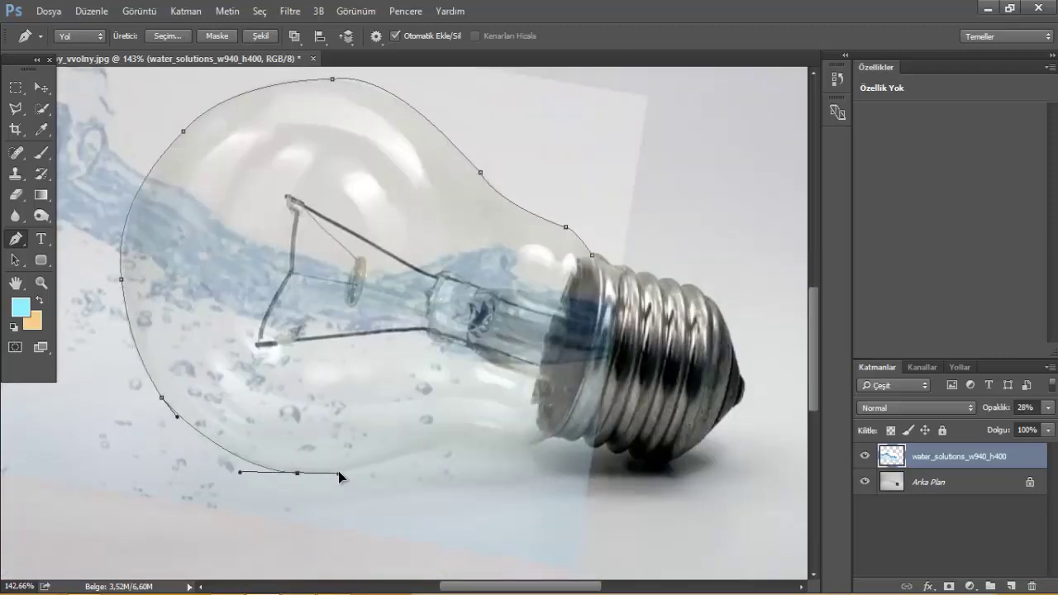
left_click_drag(433, 447, 450, 446)
left_click(518, 450)
left_click(530, 447)
key("ctrl+z")
left_click(596, 266)
Step: Turn the bulb path into a selection and use it as a layer mask on the water layer
right_click(635, 290)
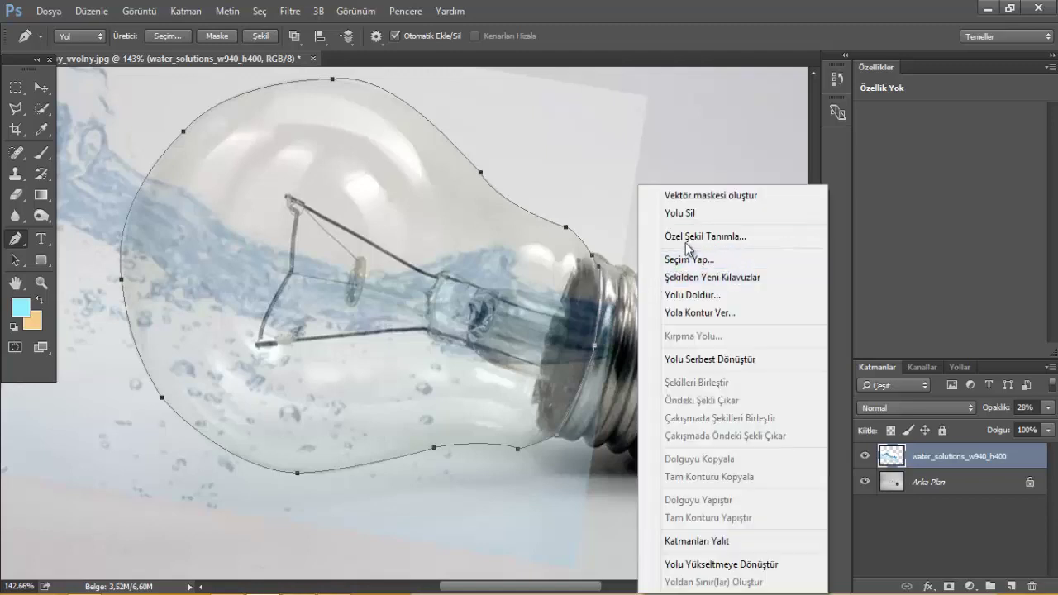
left_click(683, 255)
left_click(637, 166)
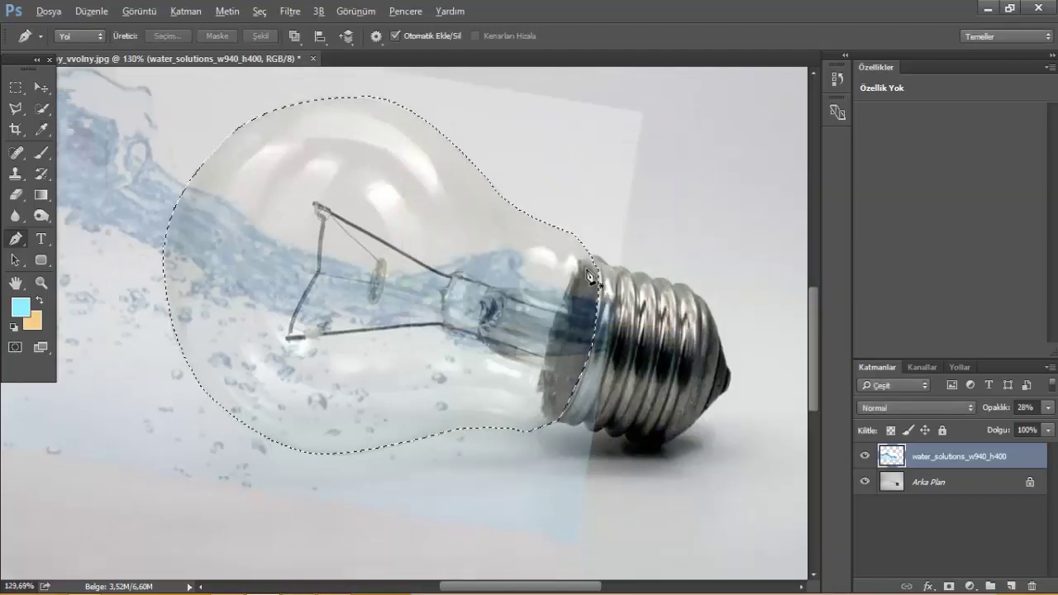
left_click(948, 586)
Step: Raise the masked water layer's opacity to 91%
scroll(460, 419, "down", 5)
scroll(461, 419, "up", 5)
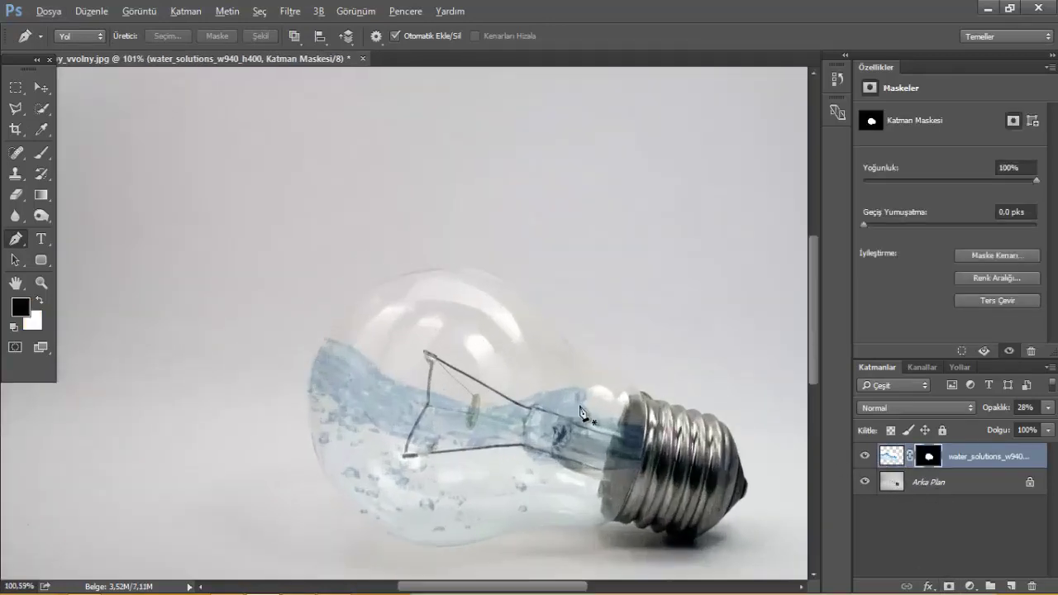
left_click(1048, 407)
left_click_drag(994, 425, 1046, 423)
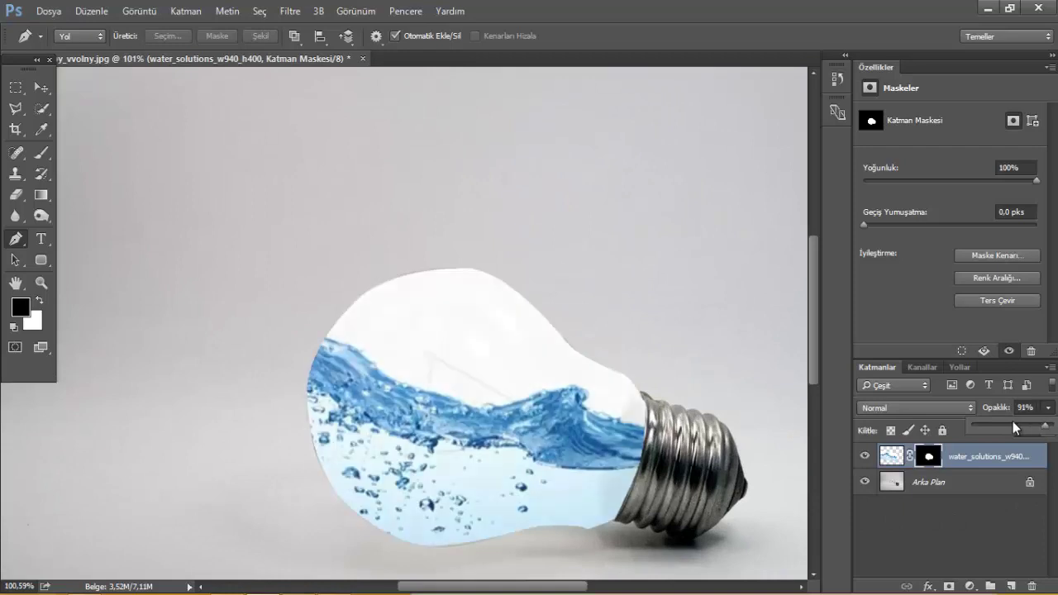
Step: Try blend modes such as Çıkar on the water layer, then return it to Normal
left_click(939, 407)
left_click(905, 337)
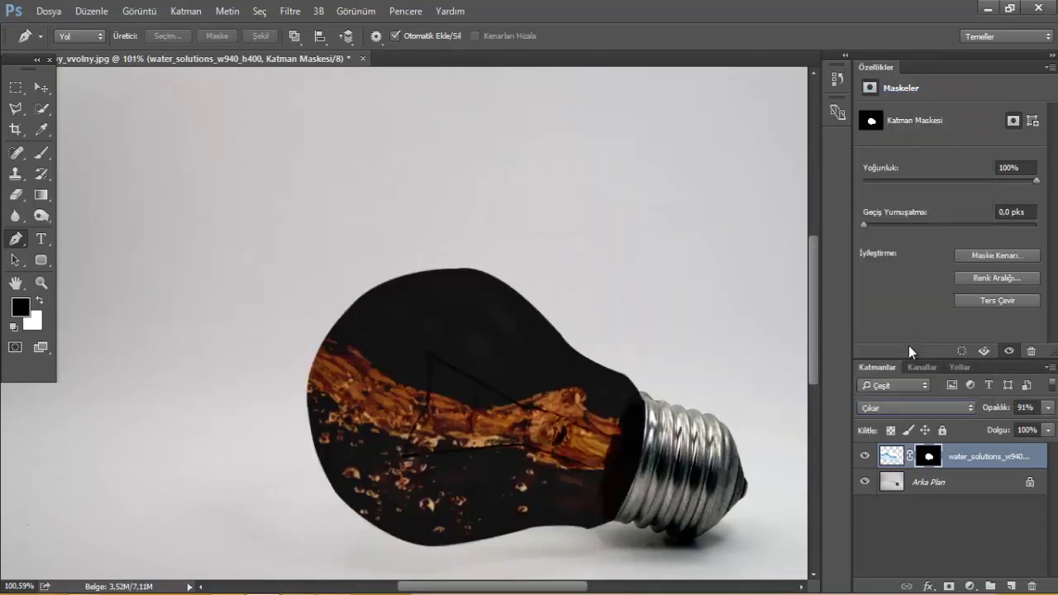
key("Up")
key("Up")
key("Down")
key("Down")
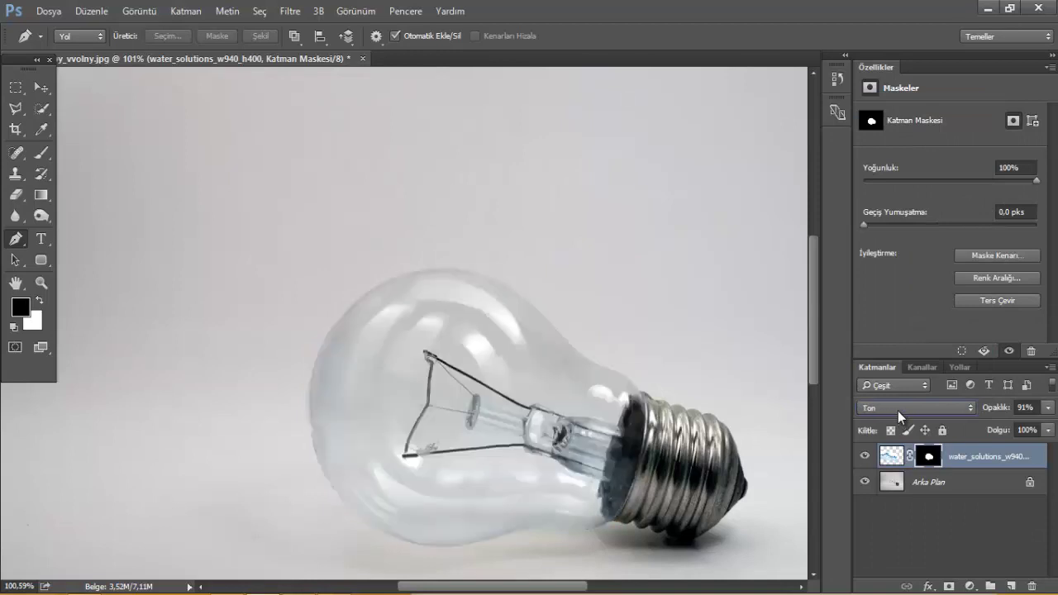
key("Down")
key("Down")
left_click(902, 407)
left_click(869, 95)
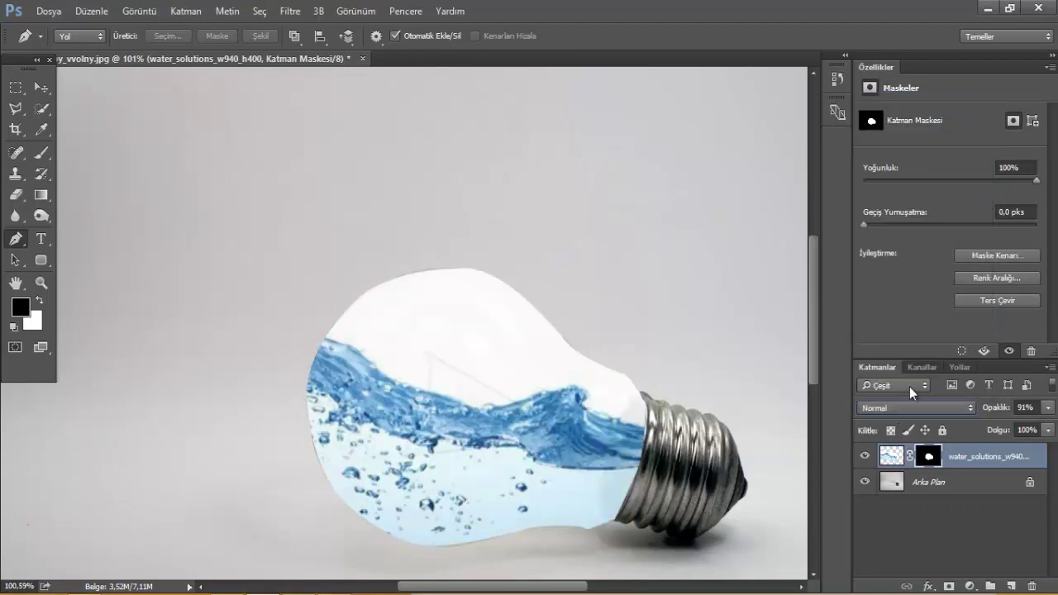
left_click(891, 455)
left_click(902, 407)
Step: Apply Koyulaştır (Darken) blending to the water layer and raise its opacity to 100%
left_click(882, 125)
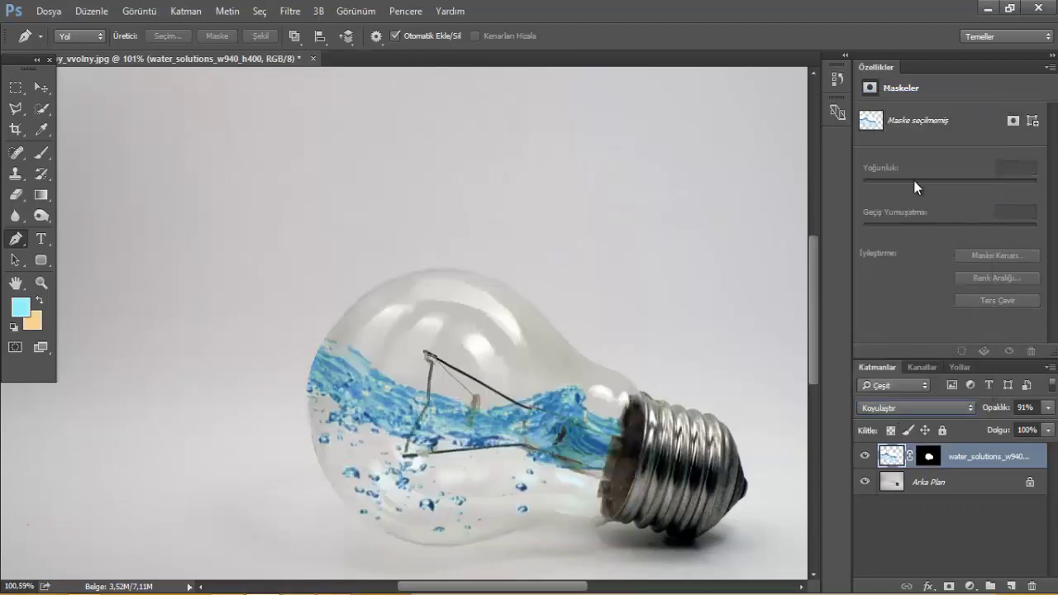
left_click(1048, 407)
left_click_drag(1044, 425, 1051, 425)
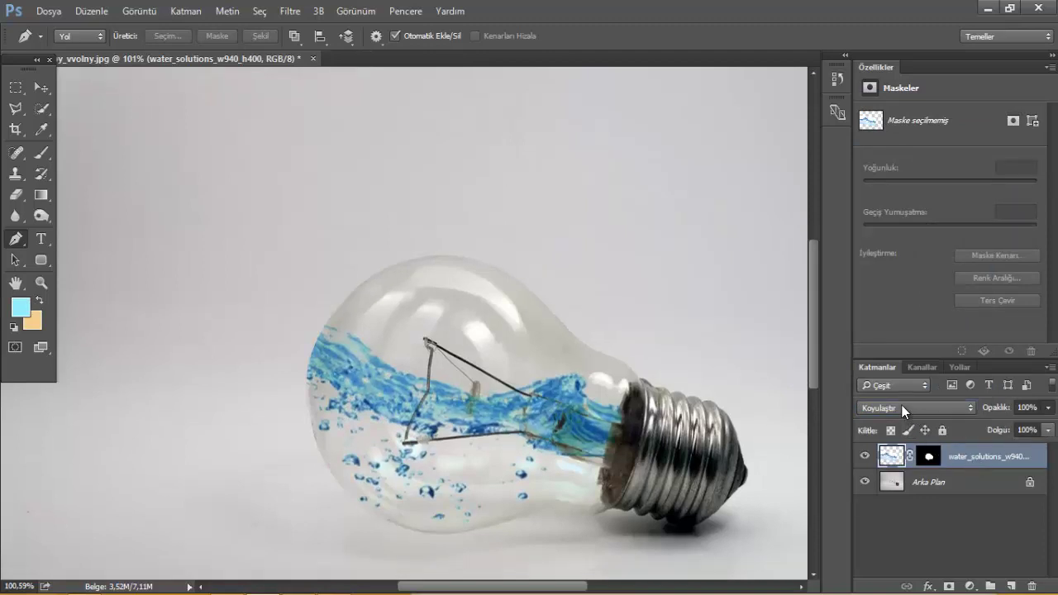
Step: Cycle through the water layer's blend modes and settle on Çoğalt (Multiply)
left_click(901, 408)
left_click(878, 131)
scroll(886, 405, "down", 1)
scroll(886, 402, "down", 1)
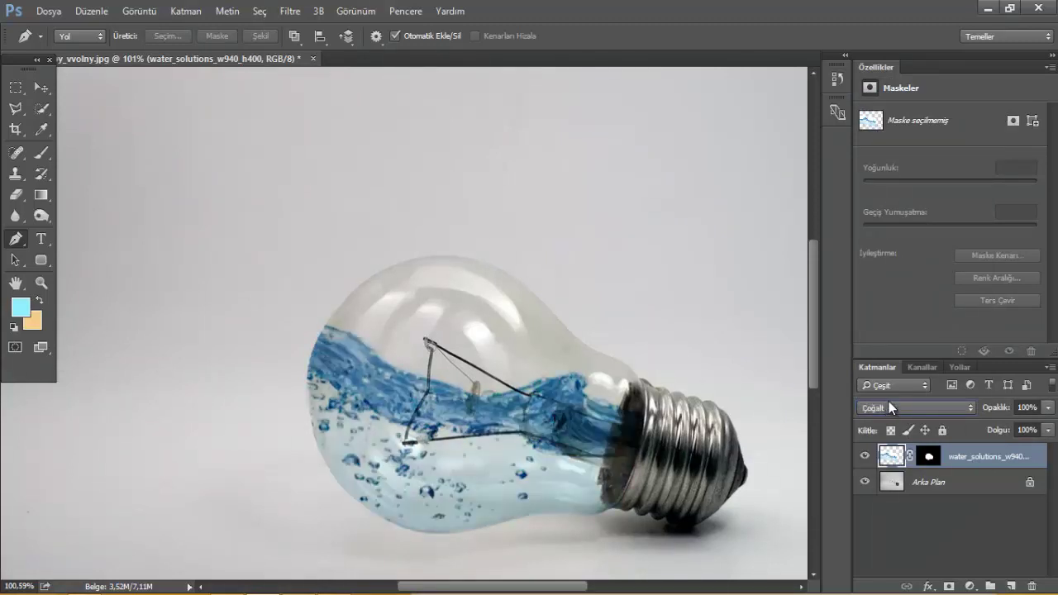
scroll(887, 401, "down", 2)
scroll(884, 405, "down", 3)
scroll(883, 406, "down", 3)
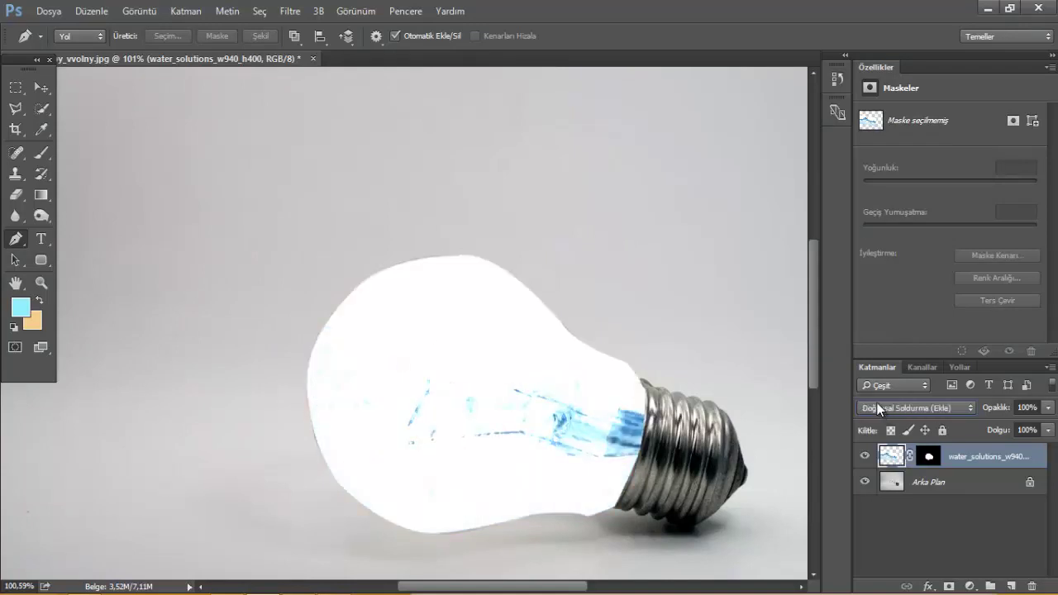
scroll(876, 400, "down", 3)
scroll(875, 401, "down", 2)
scroll(873, 398, "down", 2)
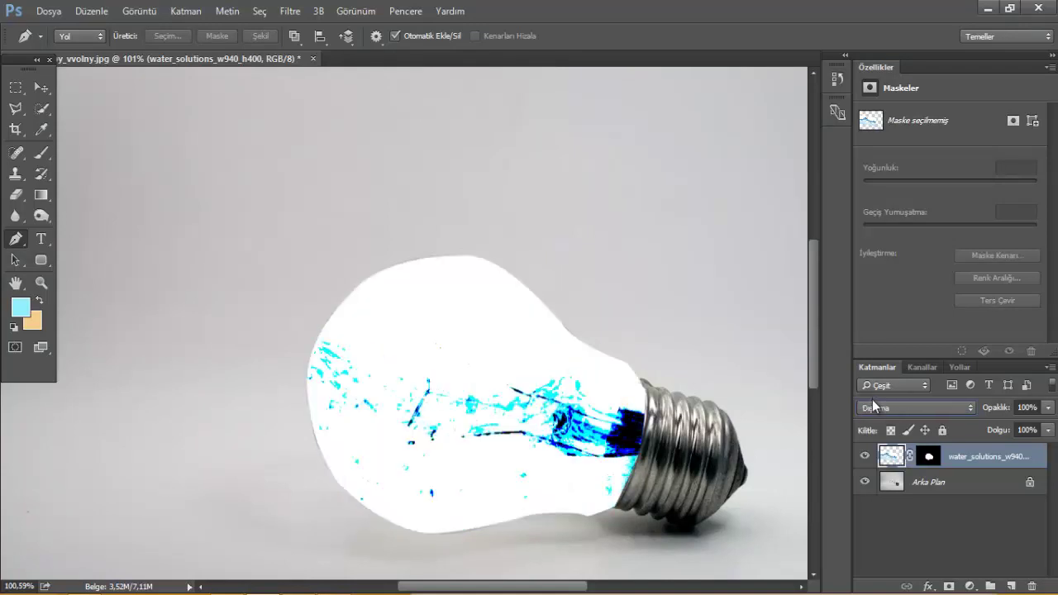
scroll(871, 399, "down", 1)
scroll(868, 397, "down", 2)
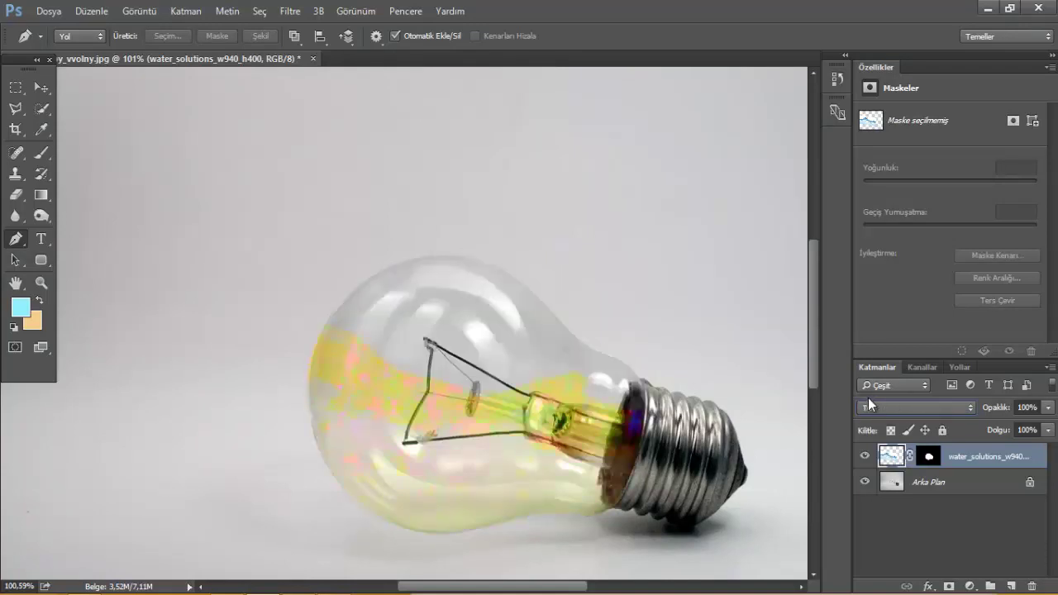
scroll(867, 397, "up", 2)
scroll(866, 391, "up", 2)
scroll(857, 390, "up", 2)
scroll(858, 391, "up", 2)
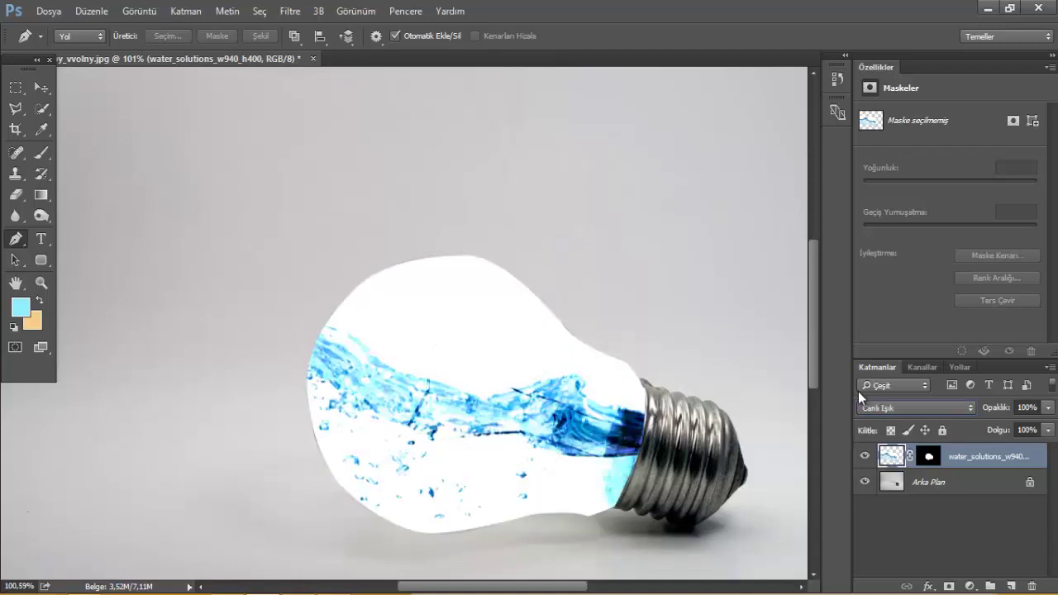
scroll(857, 391, "up", 2)
scroll(860, 393, "up", 2)
scroll(860, 393, "up", 2)
scroll(862, 396, "up", 2)
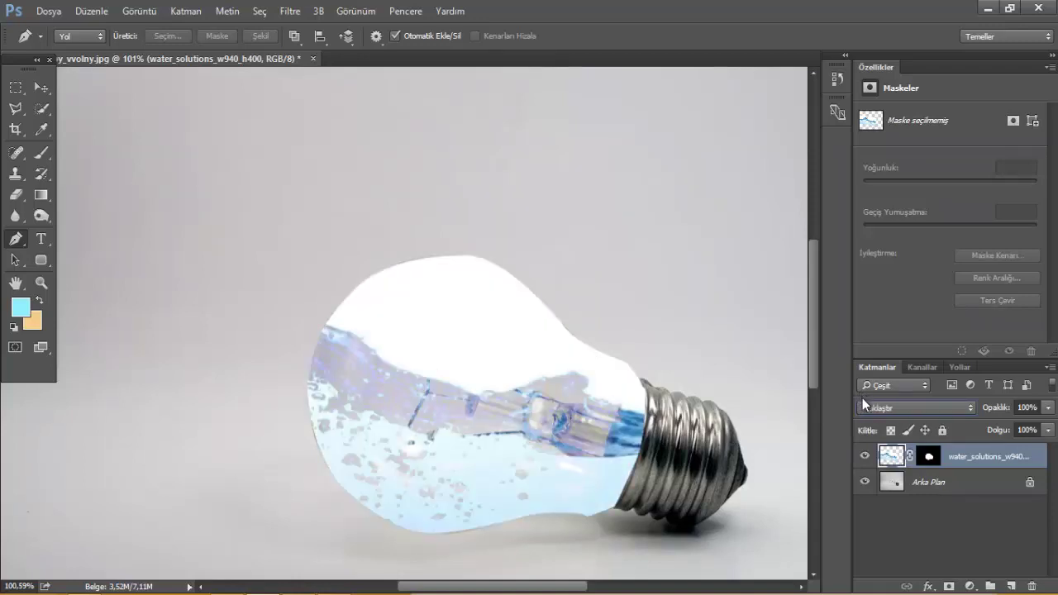
scroll(862, 398, "up", 2)
scroll(862, 395, "up", 2)
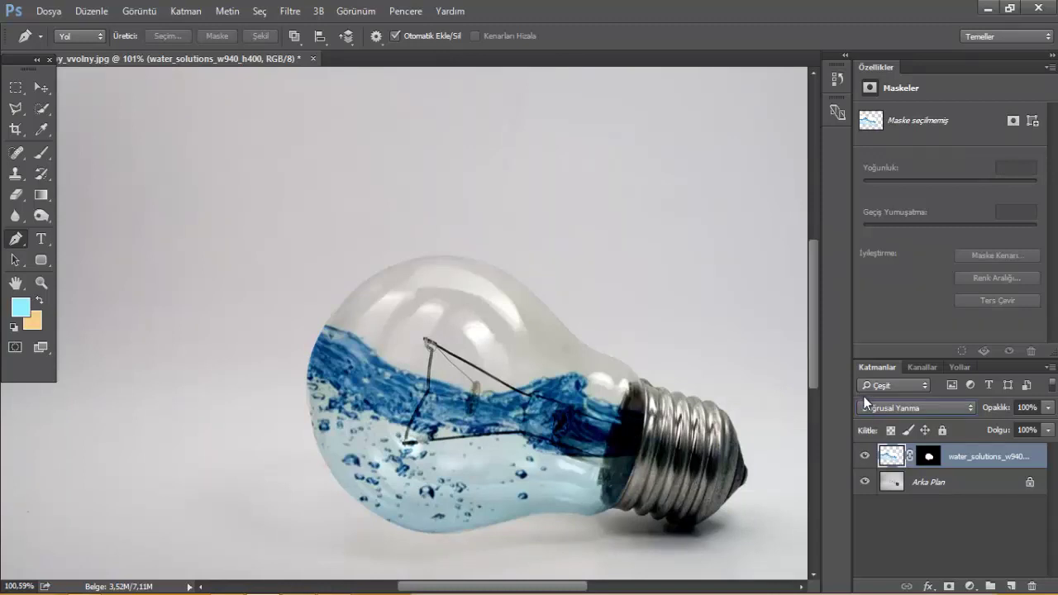
scroll(864, 396, "up", 1)
scroll(864, 407, "up", 1)
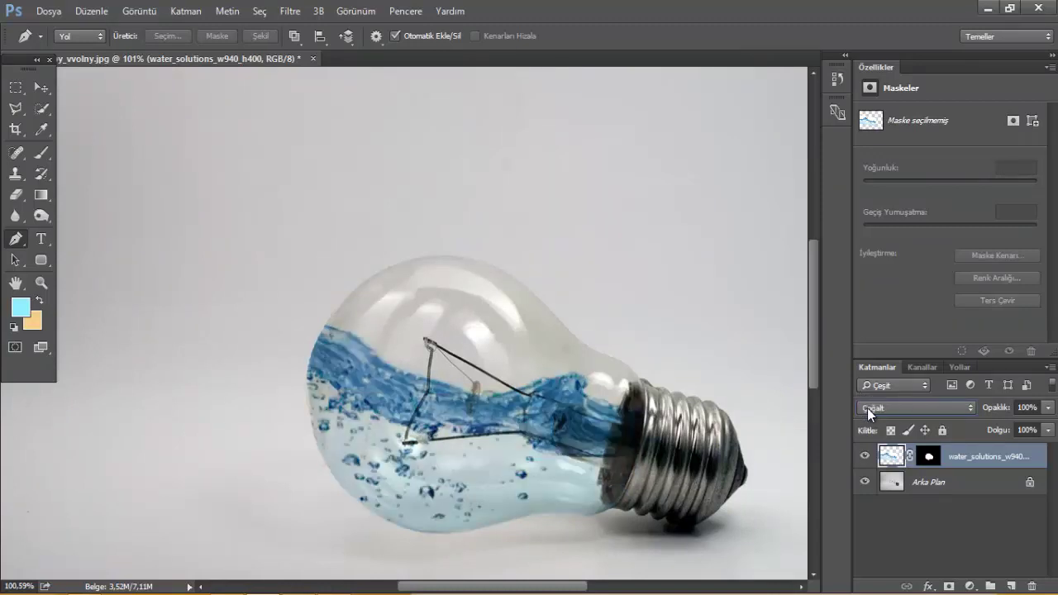
scroll(867, 407, "down", 2)
scroll(867, 408, "down", 1)
scroll(867, 405, "up", 1)
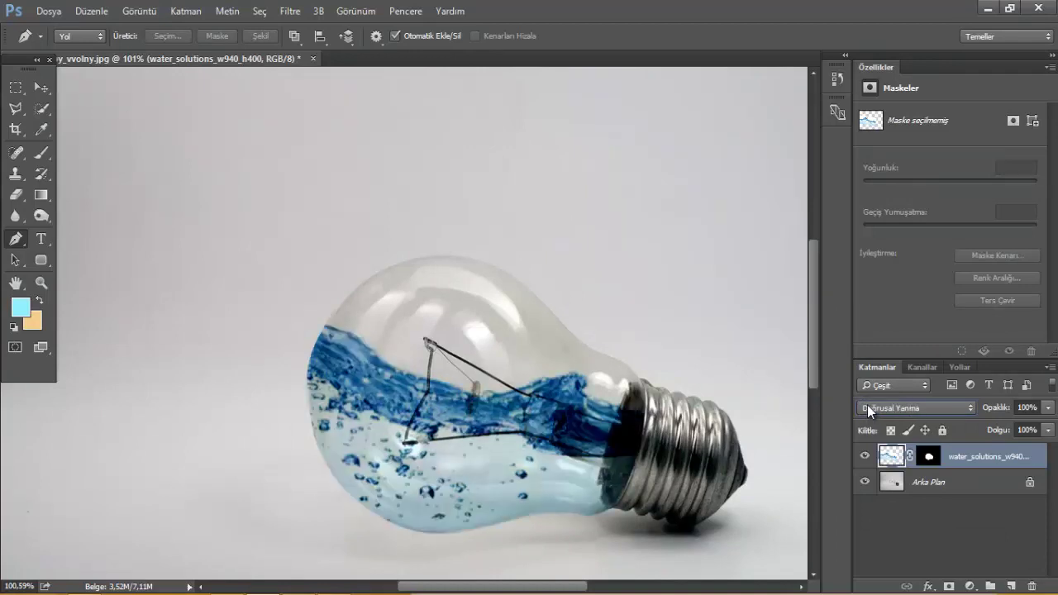
scroll(867, 405, "up", 1)
scroll(860, 400, "up", 2)
scroll(858, 395, "down", 1)
scroll(858, 392, "up", 1)
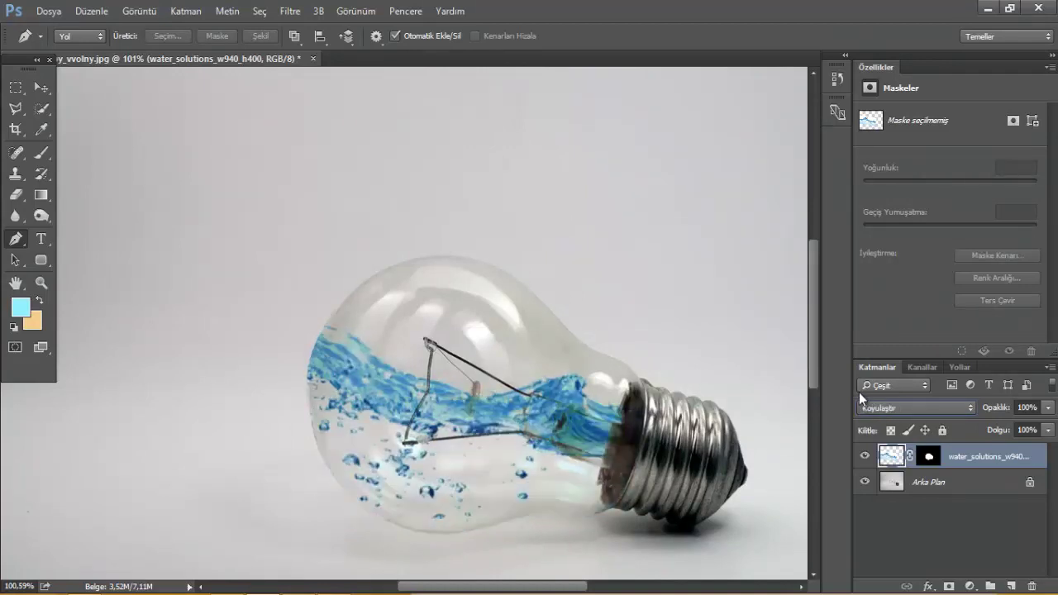
scroll(858, 392, "down", 1)
scroll(858, 392, "down", 1)
scroll(859, 392, "up", 1)
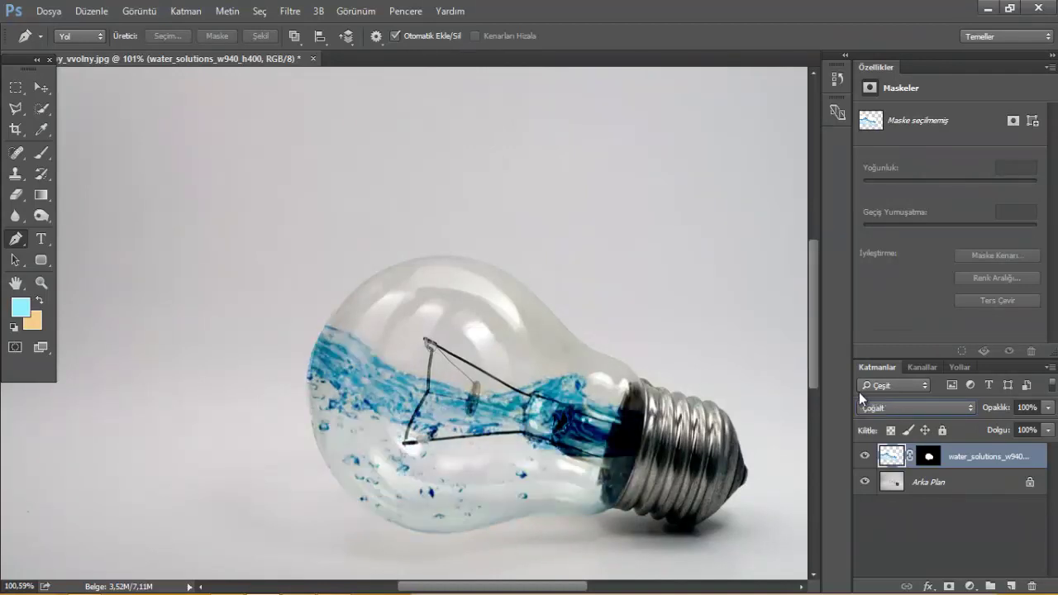
scroll(859, 390, "down", 1)
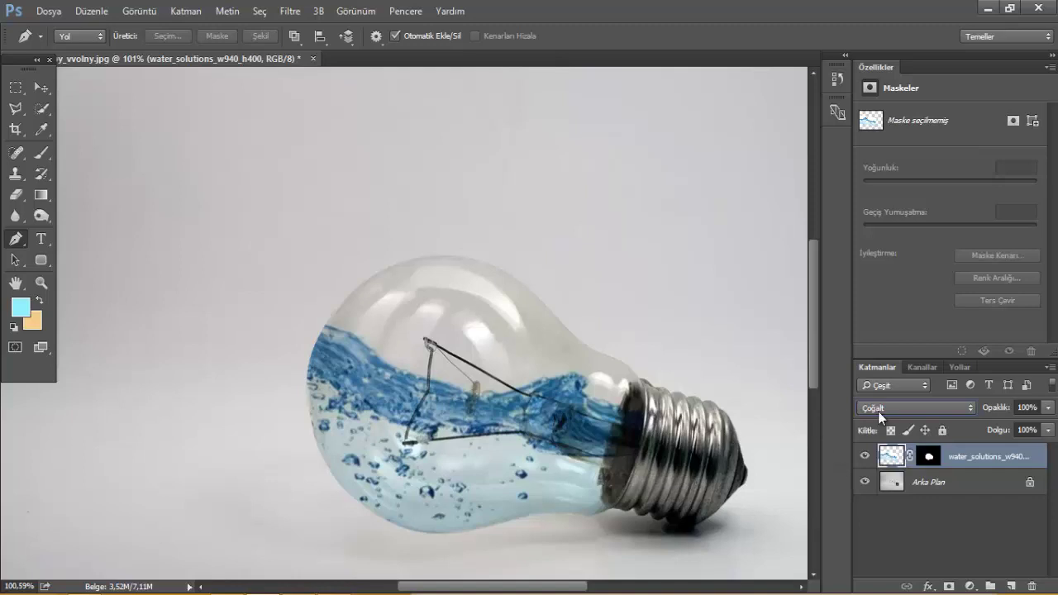
Step: Add a Color Balance layer clipped to the water with midtones Cyan -100 and Green +20
left_click(970, 586)
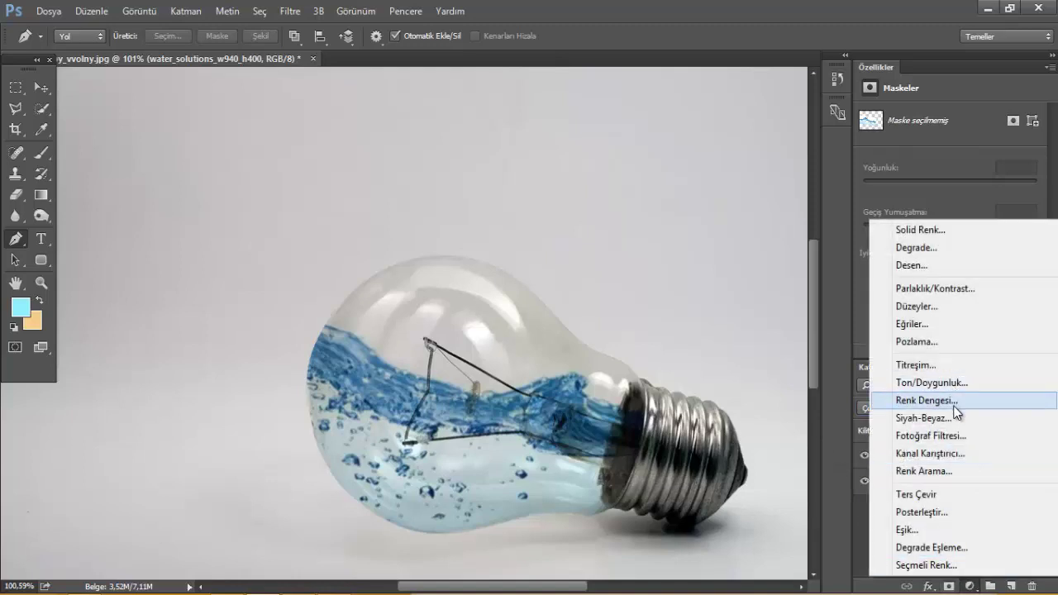
left_click(953, 403)
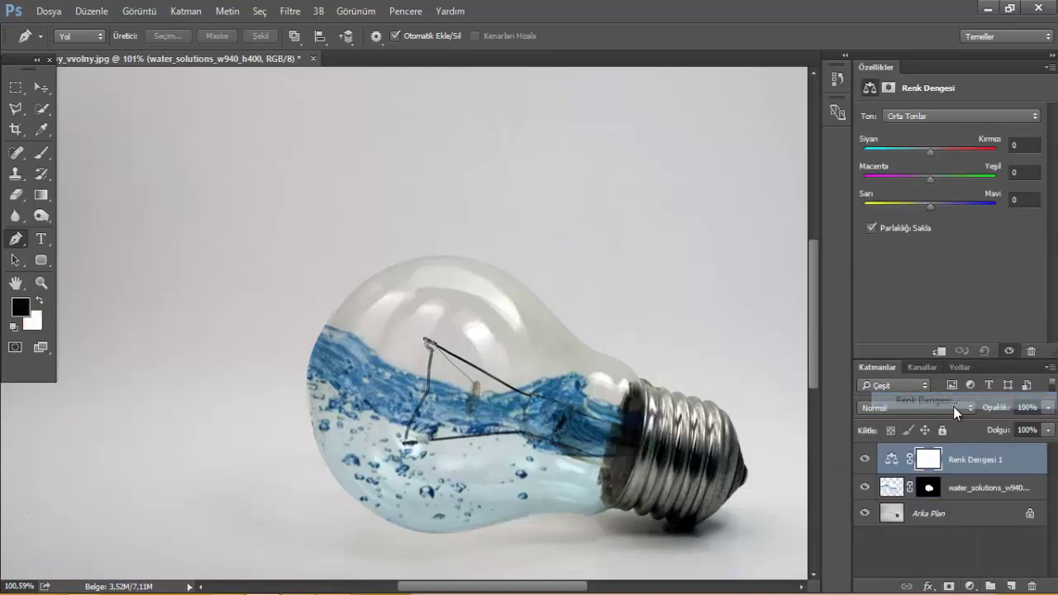
left_click(899, 473, "alt")
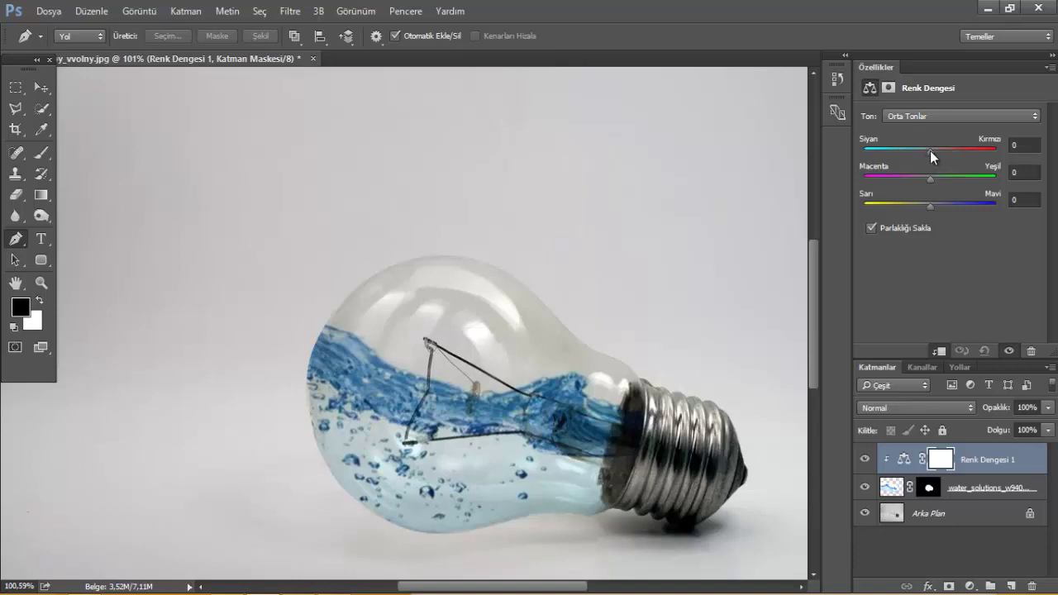
mouse_move(929, 154)
left_mouse_down()
mouse_move(883, 157)
mouse_move(981, 161)
mouse_move(912, 163)
left_mouse_up()
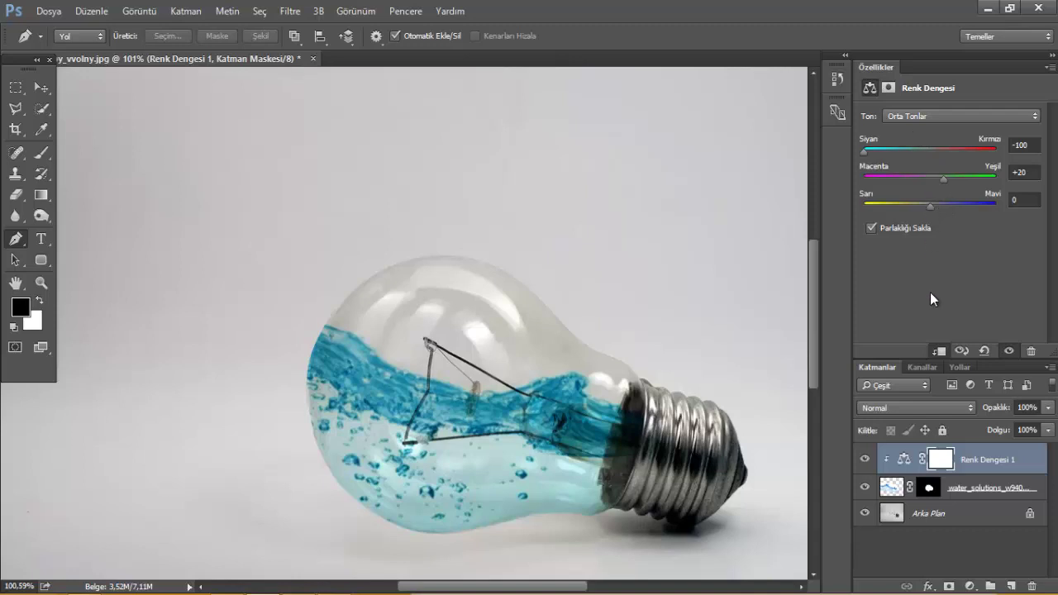
left_click(971, 489)
left_click(971, 586)
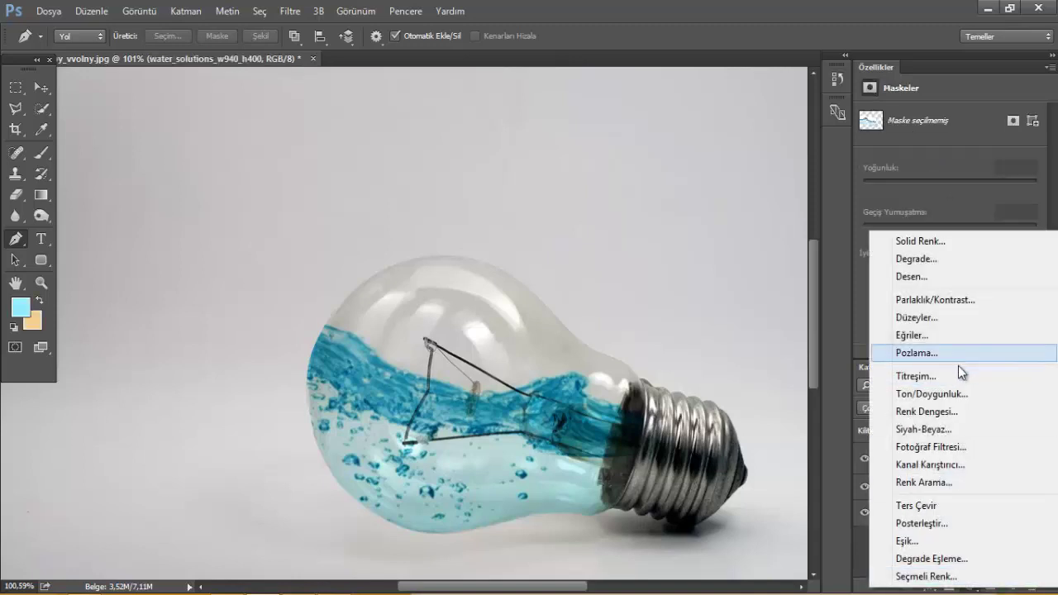
Step: Add a clipped Levels layer with gamma 1.26 and output black 26 to brighten the water
left_click(935, 319)
left_click_drag(965, 233, 944, 235)
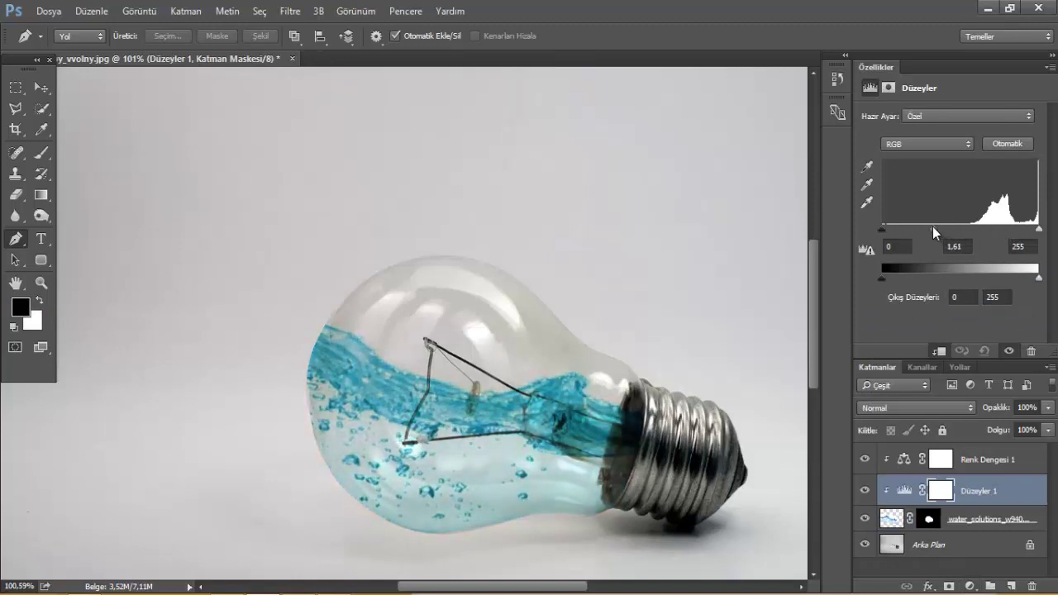
left_click_drag(945, 234, 948, 233)
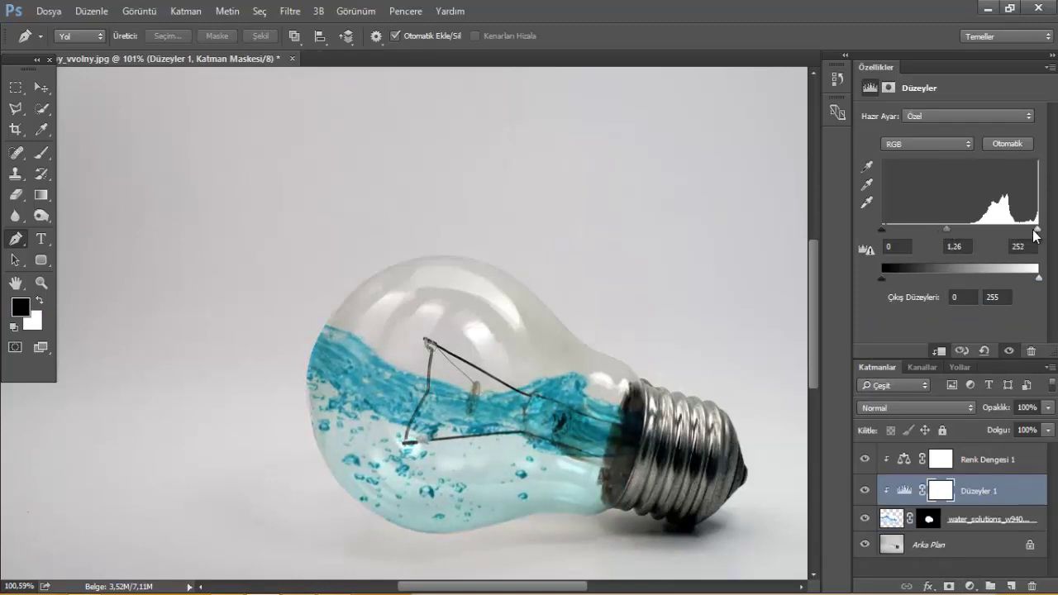
left_click_drag(1035, 230, 1040, 230)
left_click_drag(887, 237, 841, 235)
mouse_move(905, 276)
left_mouse_down()
mouse_move(920, 279)
mouse_move(892, 279)
left_mouse_up()
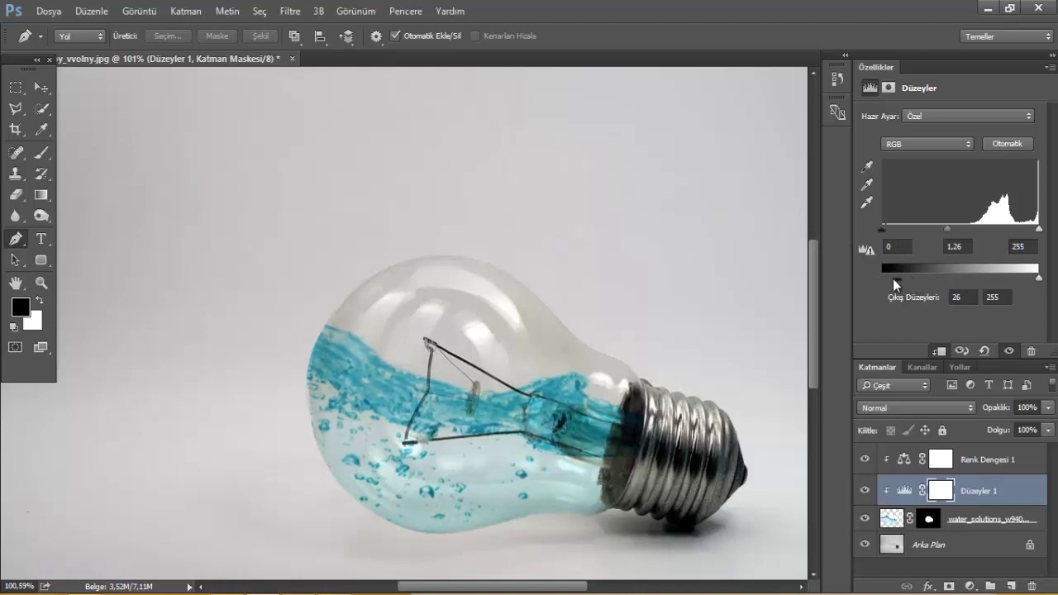
Step: Set Color Balance shadows to Cyan -30, Green +16 and highlights to Green +4, Blue +15
left_click(897, 467)
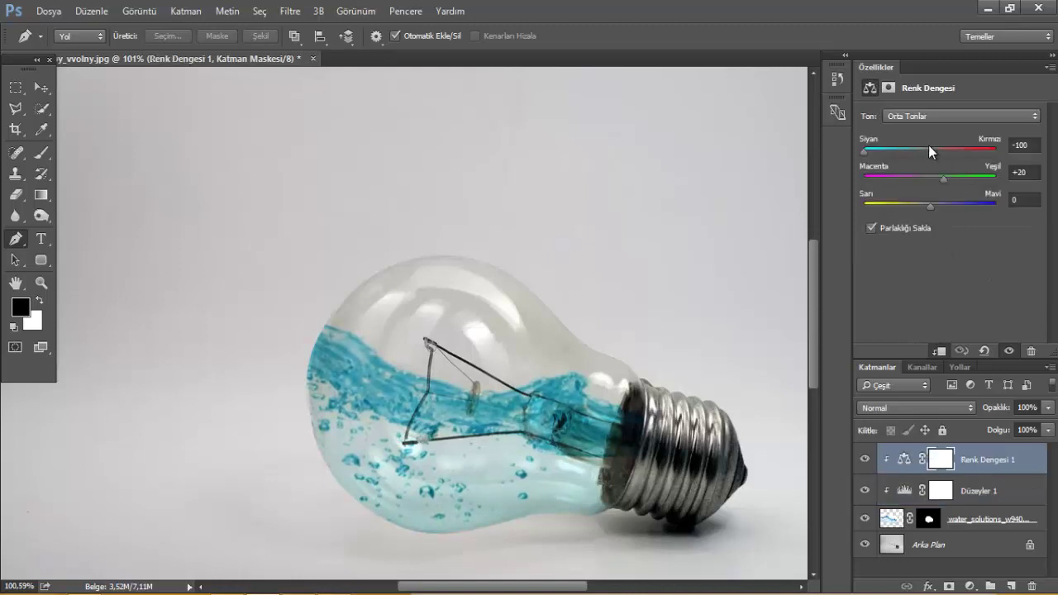
left_click(926, 116)
left_click(921, 119)
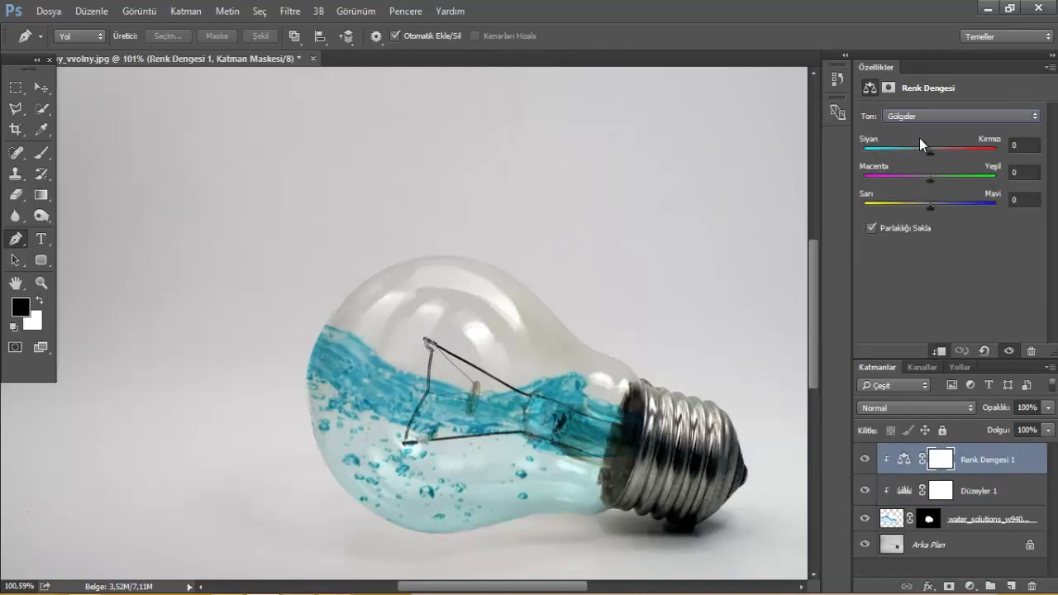
mouse_move(929, 151)
left_mouse_down()
mouse_move(869, 152)
mouse_move(945, 152)
left_mouse_up()
mouse_move(940, 178)
left_mouse_down()
mouse_move(992, 191)
mouse_move(952, 190)
left_mouse_up()
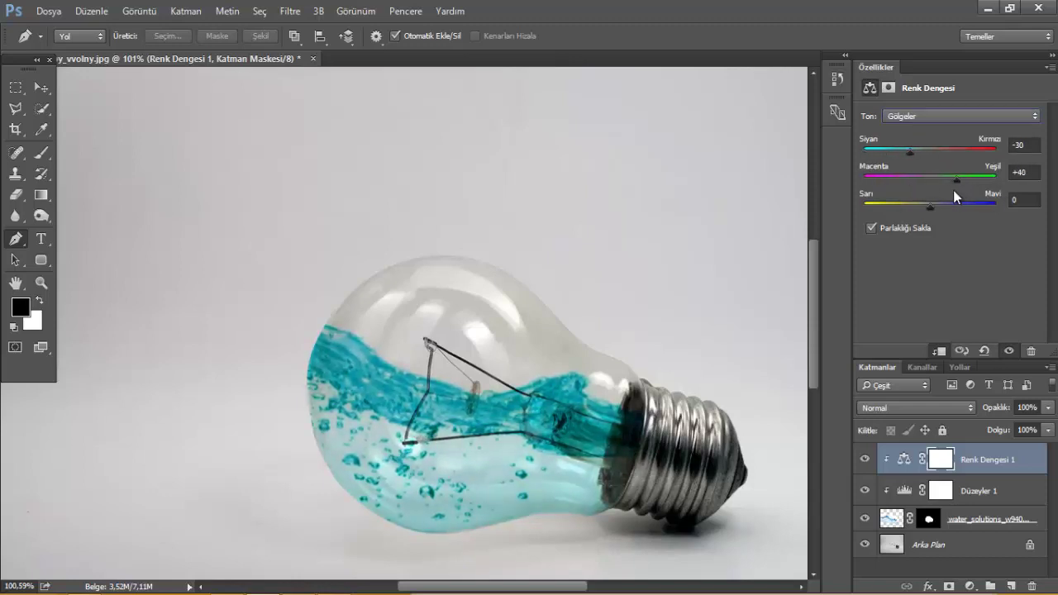
left_click(949, 116)
left_click(926, 150)
mouse_move(951, 182)
left_mouse_down()
mouse_move(958, 191)
mouse_move(900, 191)
mouse_move(957, 202)
mouse_move(932, 207)
mouse_move(941, 216)
left_mouse_up()
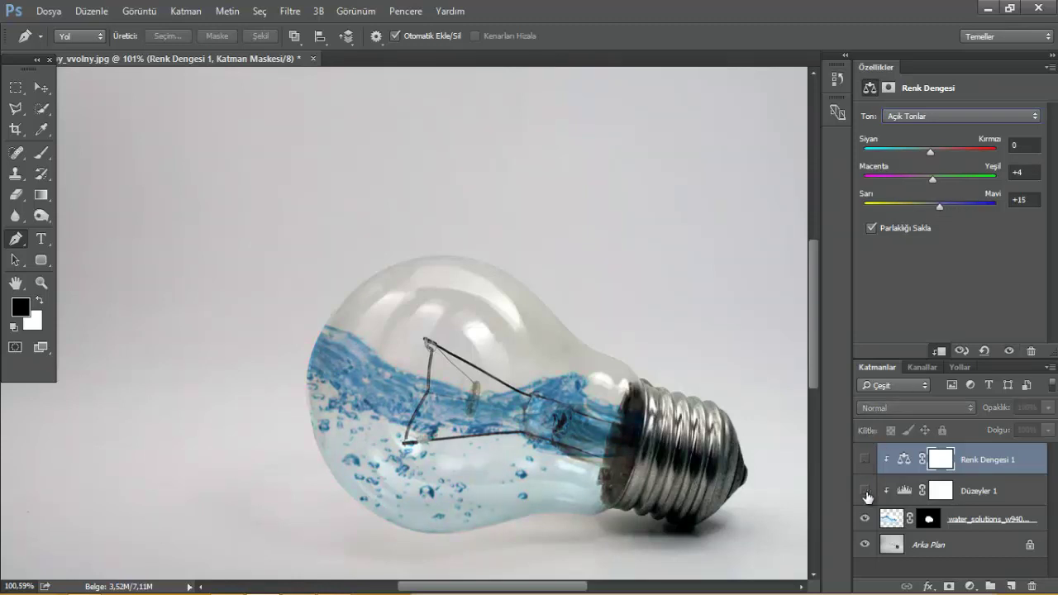
left_click(864, 460)
left_click(864, 459)
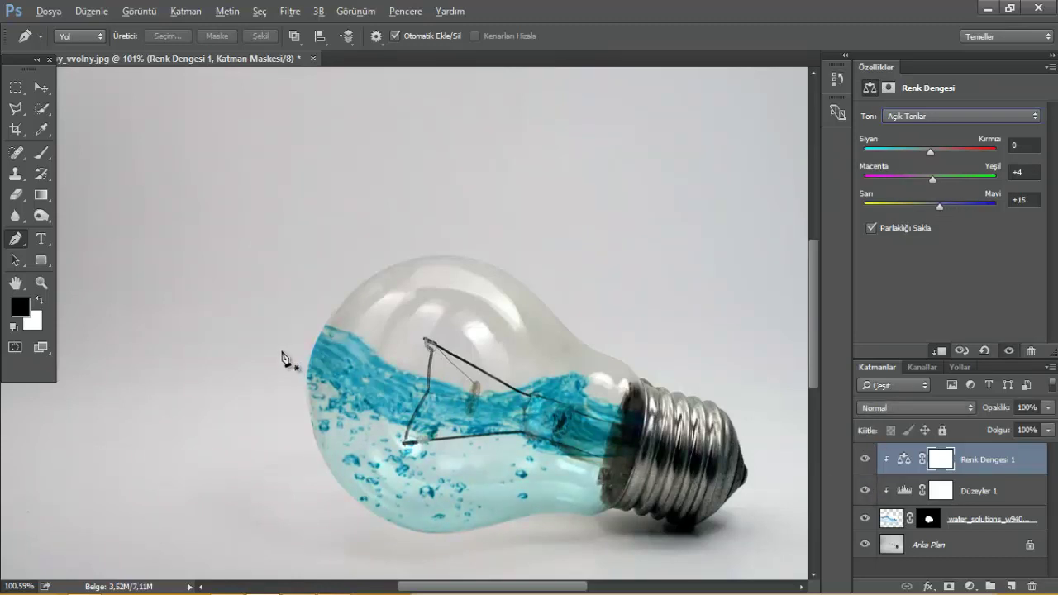
Step: Place the agua splash image slightly lower and Alt-drag the first water layer's bulb mask onto it
key("alt")
left_click(35, 90)
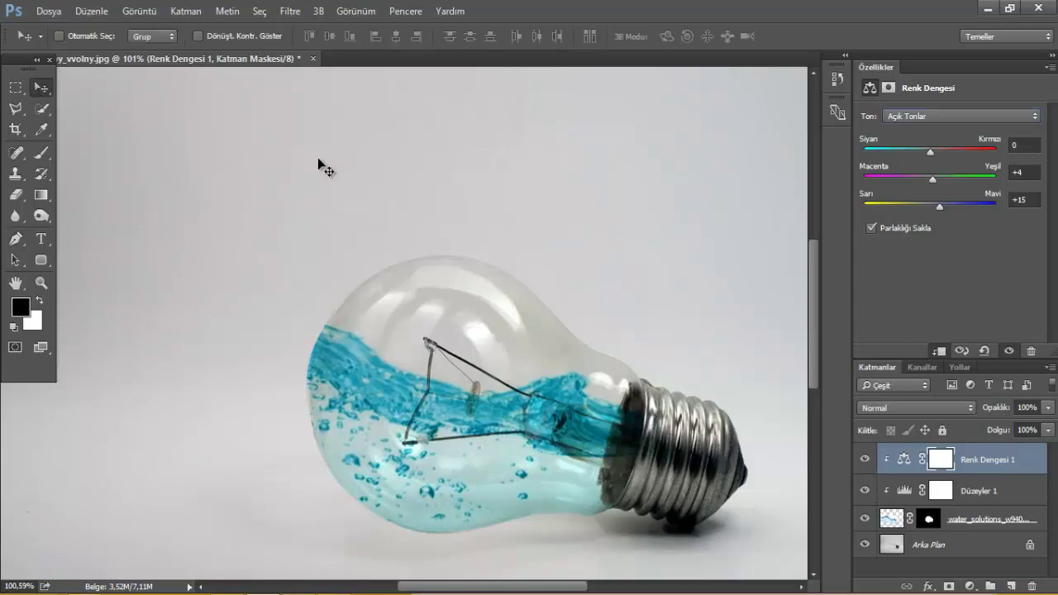
scroll(323, 223, "down", 2)
scroll(330, 248, "up", 1)
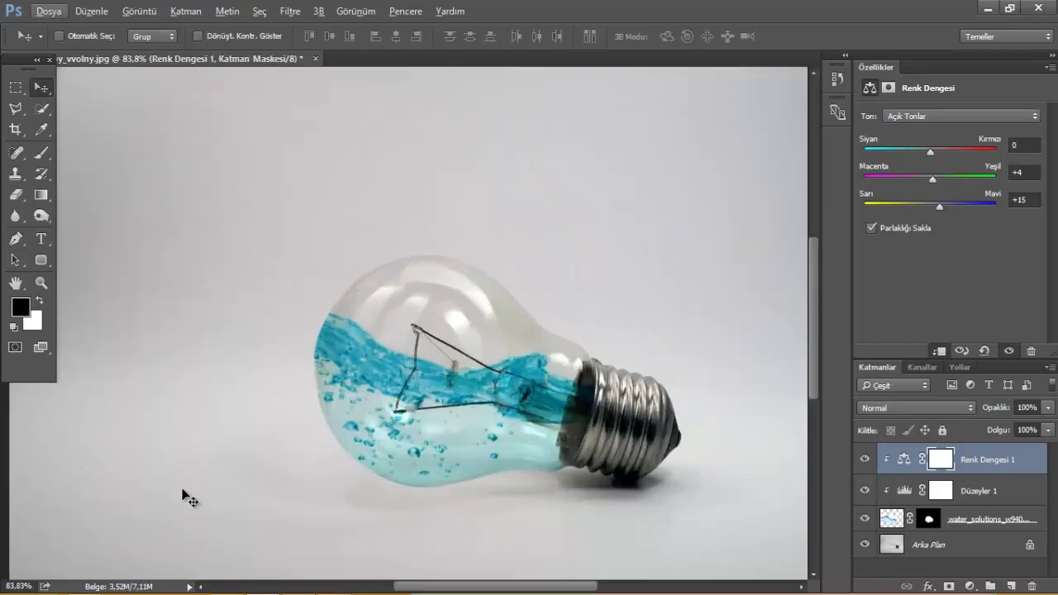
key("alt+Tab")
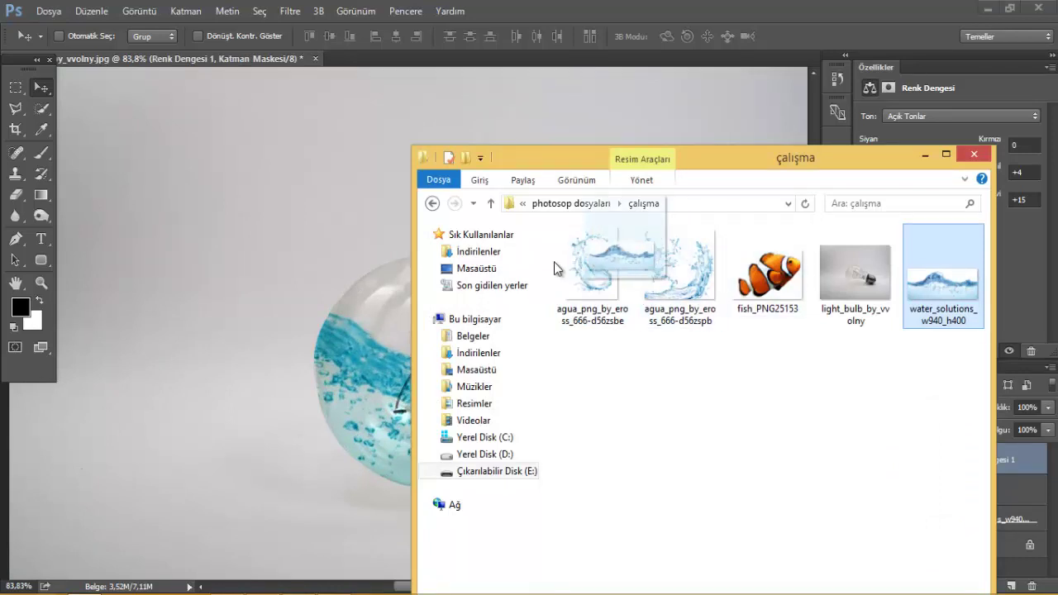
mouse_move(661, 287)
left_mouse_down()
mouse_move(361, 269)
mouse_move(750, 392)
left_mouse_up()
left_click_drag(595, 370, 595, 400)
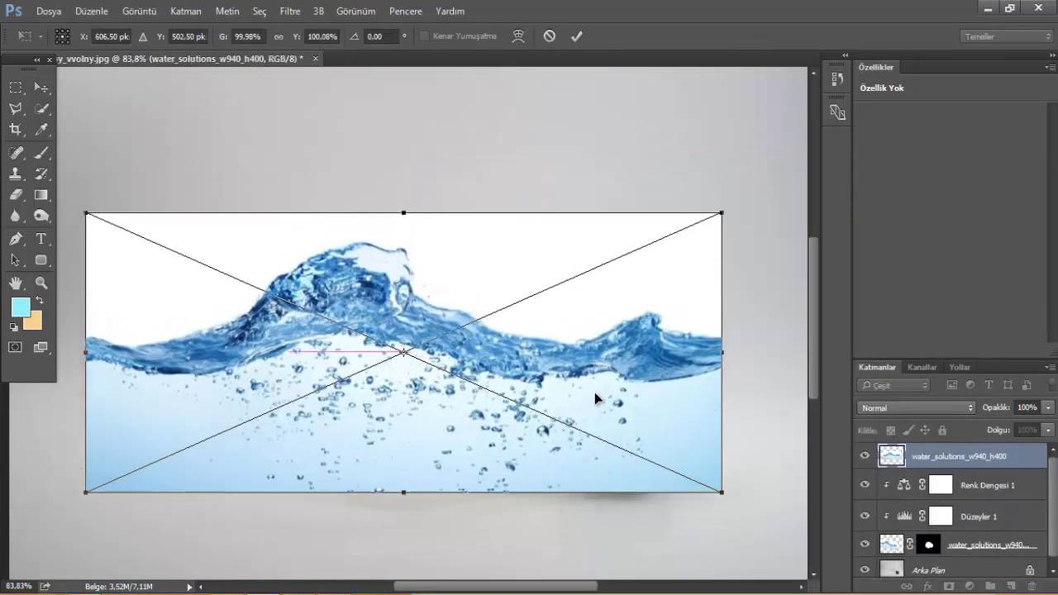
key("Return")
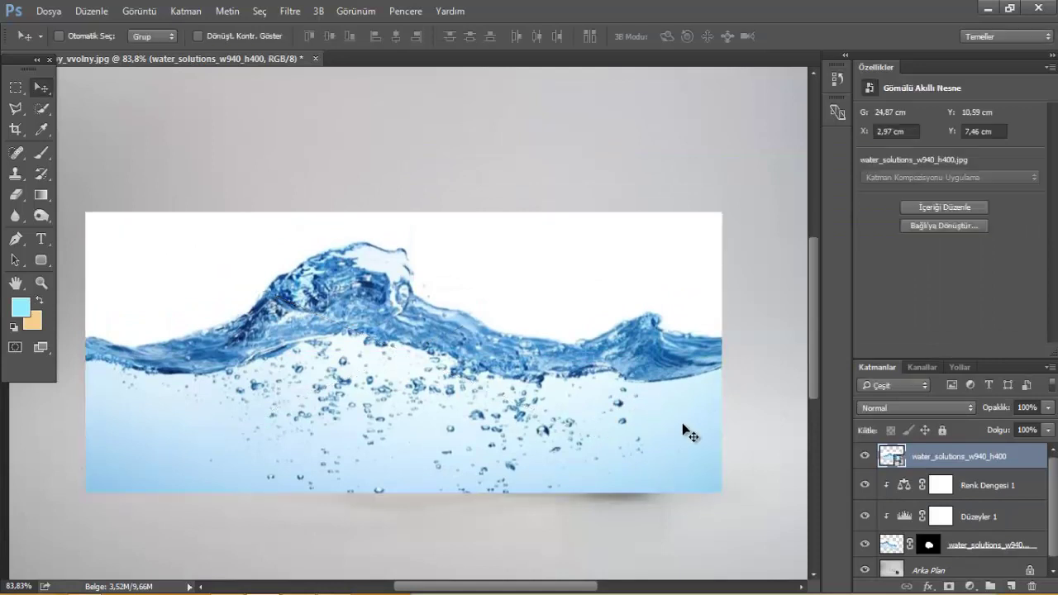
left_click(929, 548)
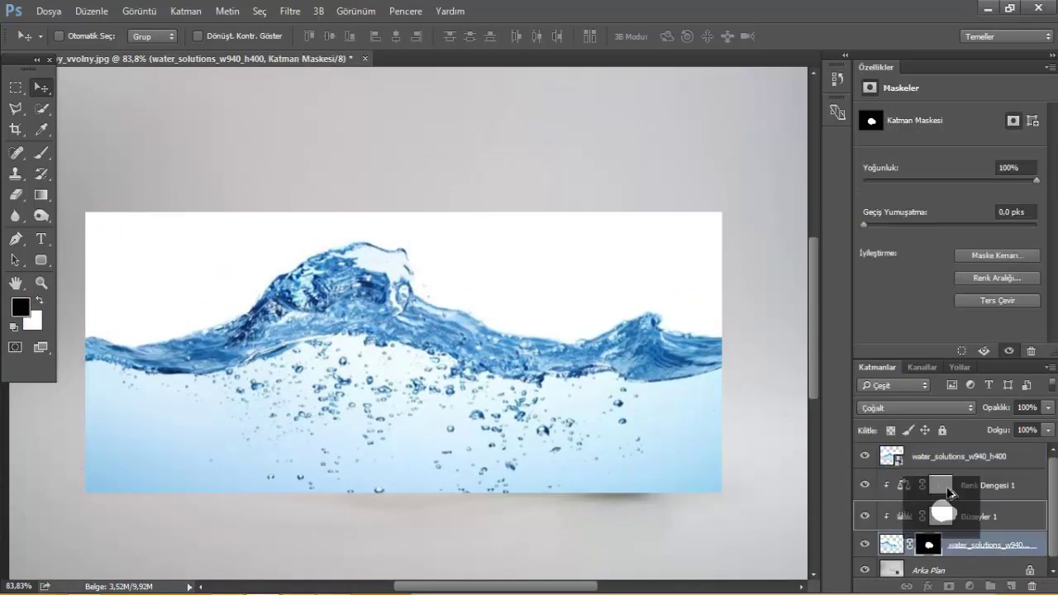
left_click_drag(929, 549, 929, 455)
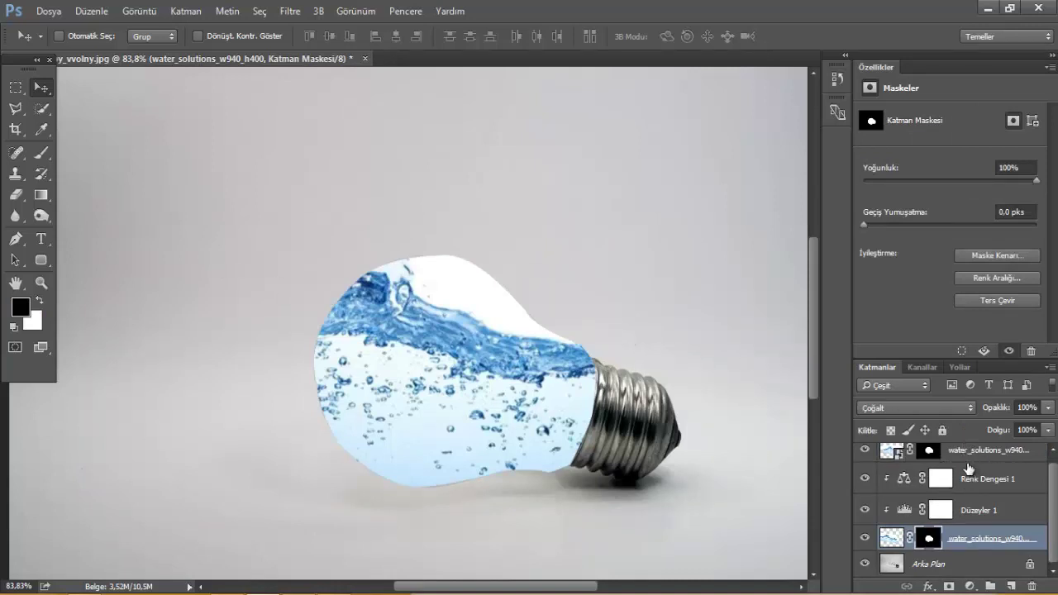
Step: Paint the top water layer's bulb mask black over the upper bulb and fade the layer to about 27%
left_click(39, 155)
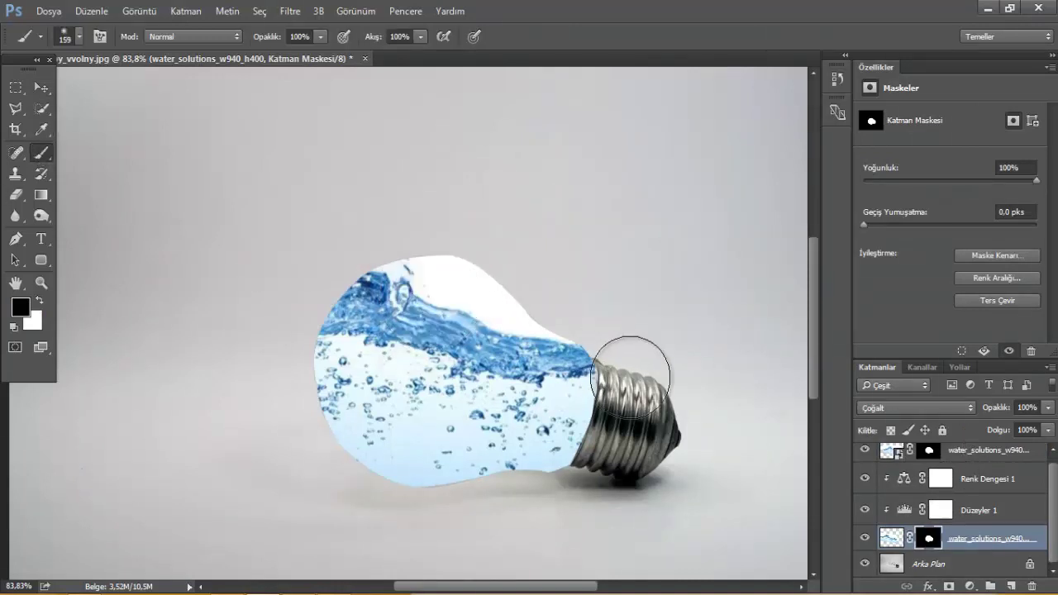
key("x")
key("x")
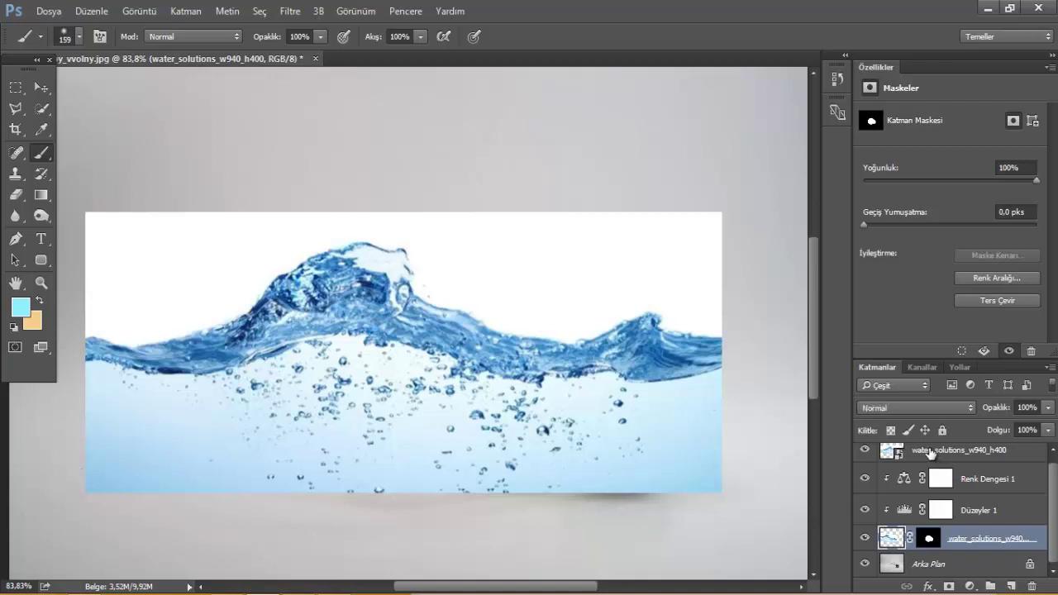
left_click(930, 452)
left_click_drag(928, 538, 934, 465)
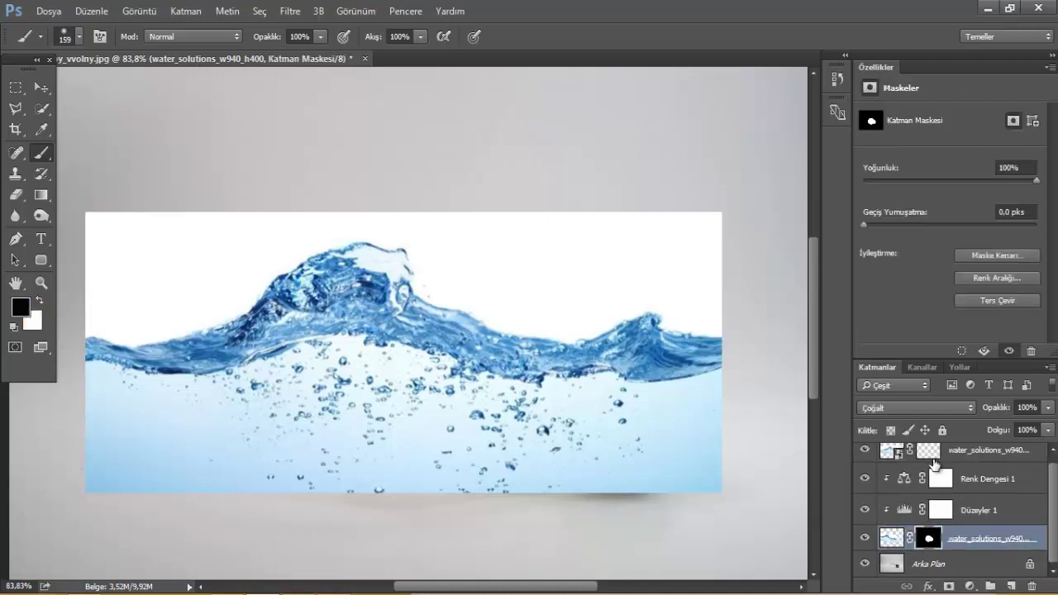
left_click(876, 450)
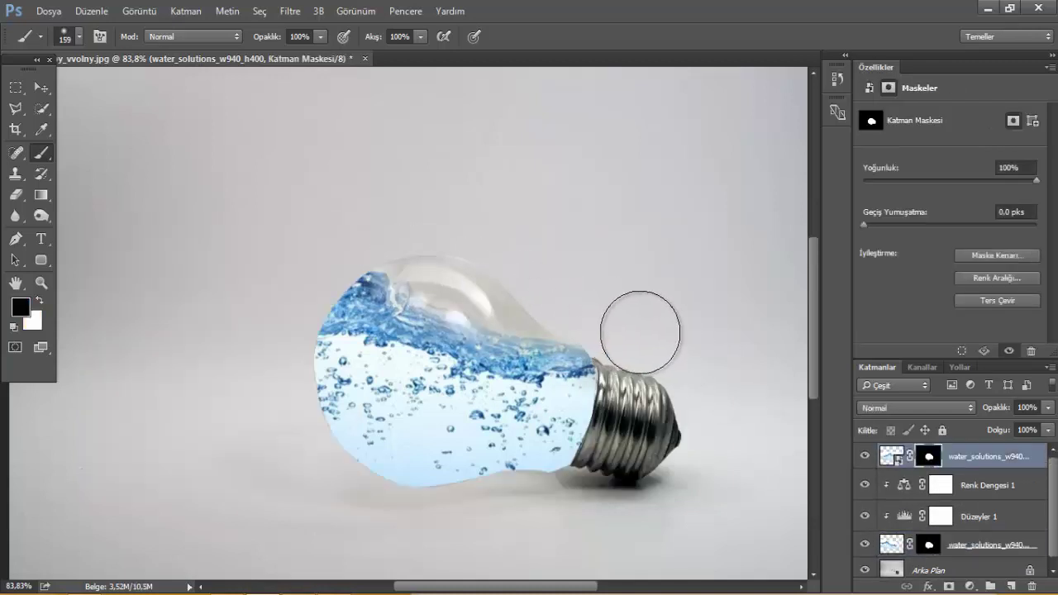
left_click_drag(482, 298, 267, 275)
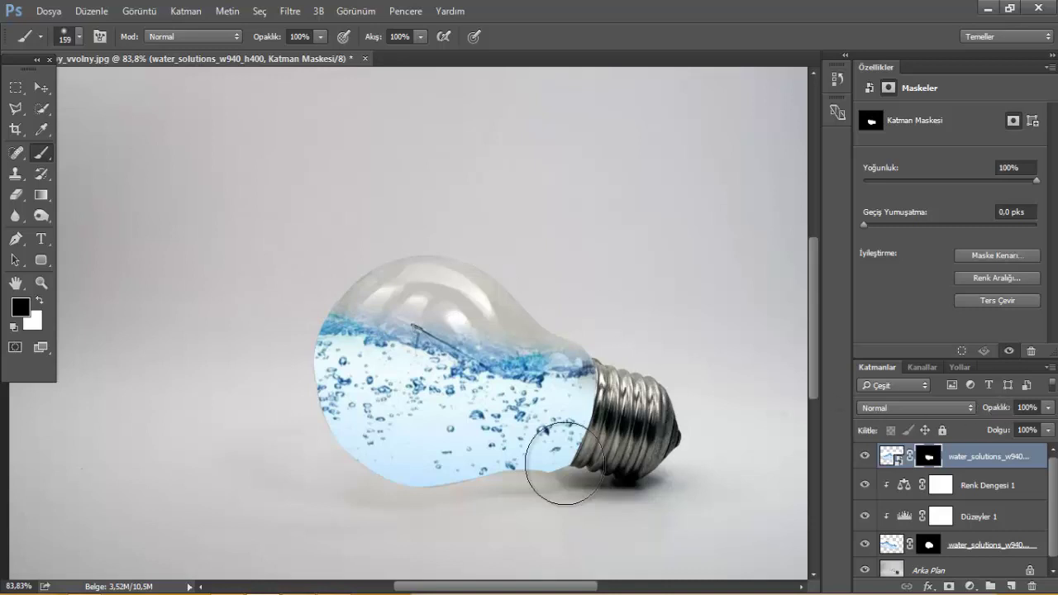
left_click(1048, 408)
mouse_move(1046, 424)
left_mouse_down()
mouse_move(990, 428)
mouse_move(1047, 426)
left_mouse_up()
Step: Set the top water layer's blend mode to Doğrusal Yanma (Linear Burn)
left_click(902, 403)
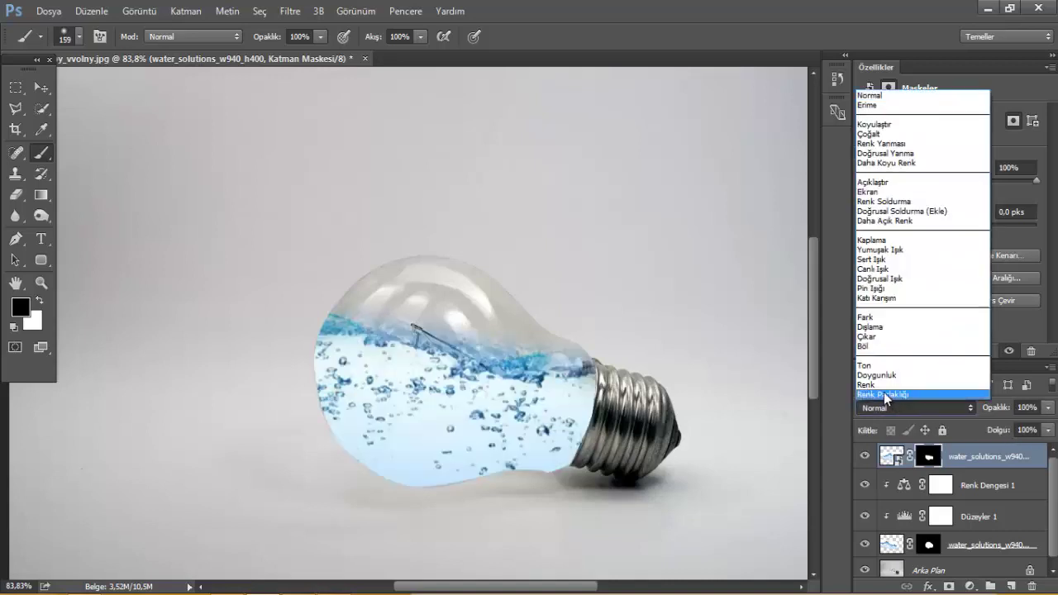
left_click(883, 392)
scroll(893, 407, "up", 3)
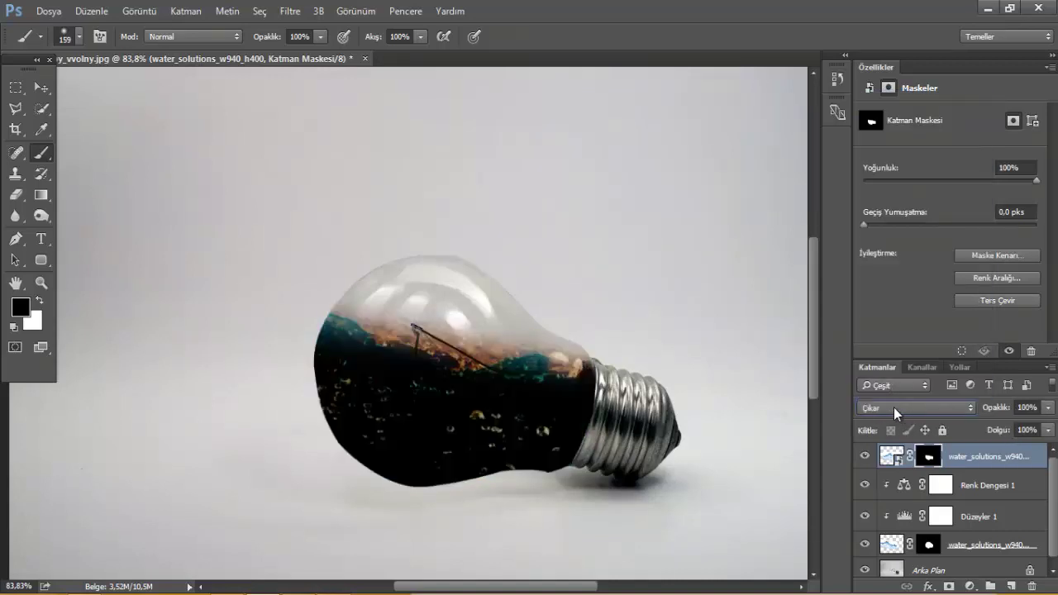
scroll(893, 408, "up", 3)
scroll(893, 407, "up", 2)
scroll(893, 407, "up", 3)
scroll(893, 407, "up", 2)
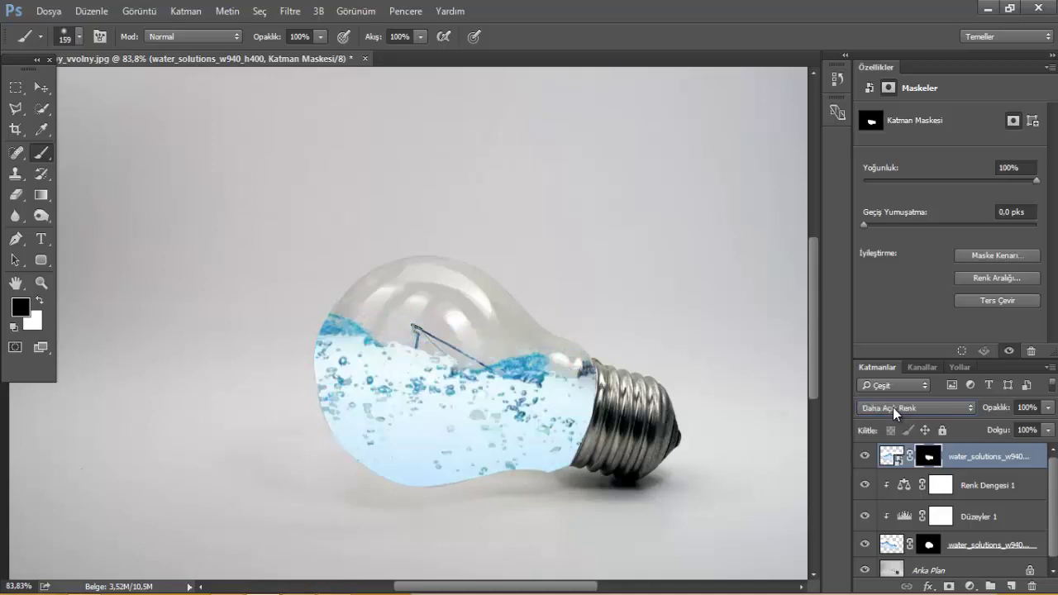
scroll(892, 408, "up", 2)
scroll(892, 408, "up", 2)
scroll(892, 408, "up", 3)
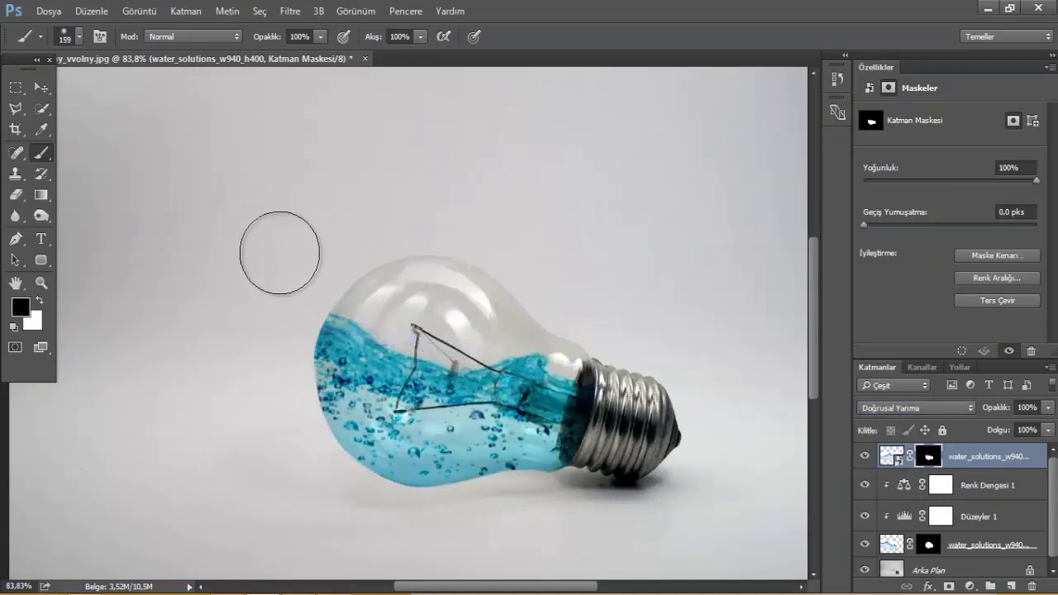
Step: Lower the water layer's opacity to 17%
left_click(1048, 407)
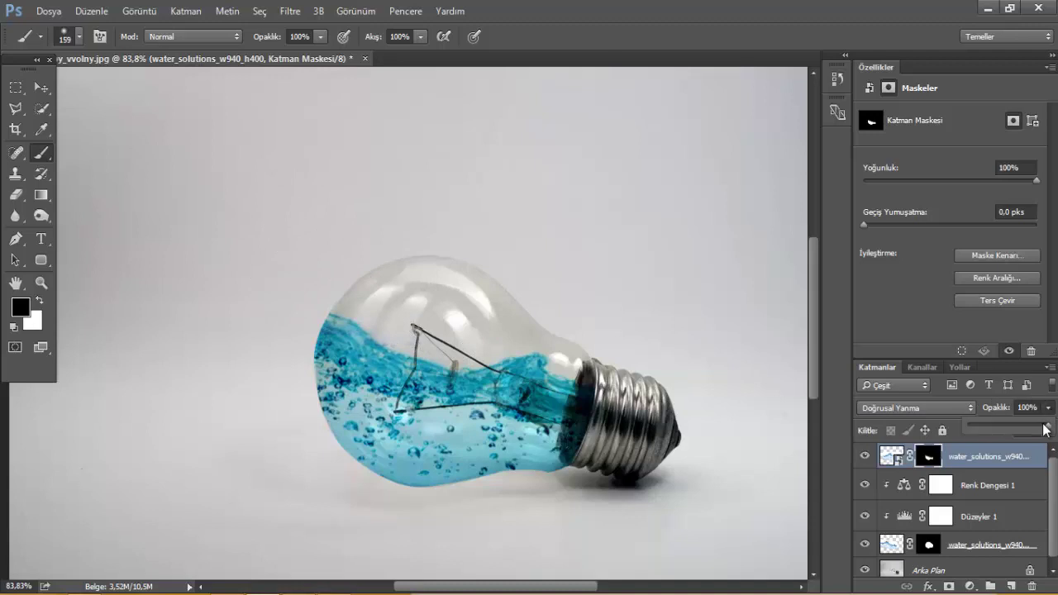
left_click_drag(1048, 424, 976, 430)
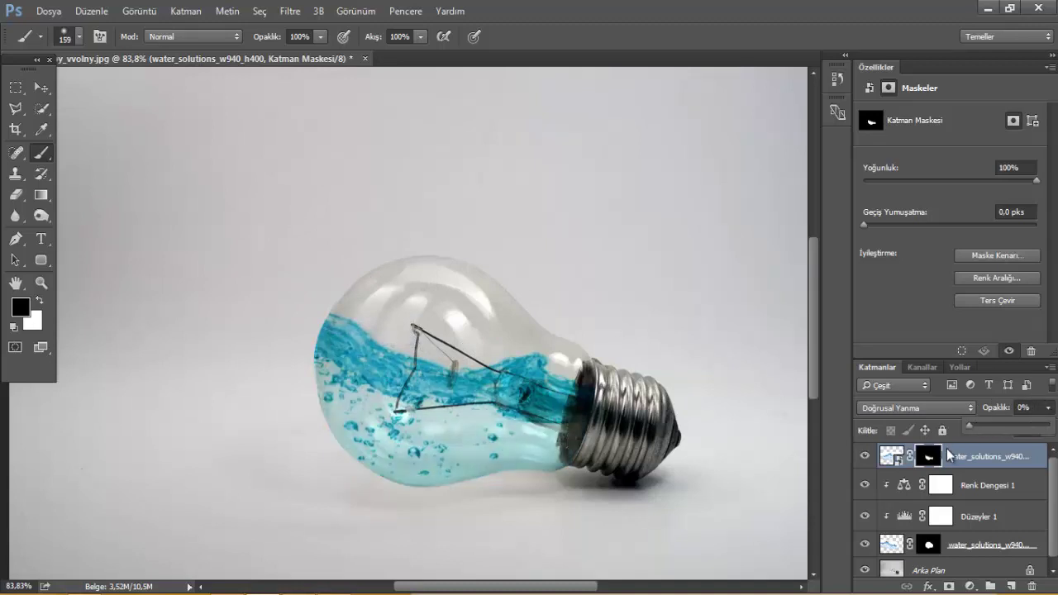
left_click_drag(971, 447, 983, 448)
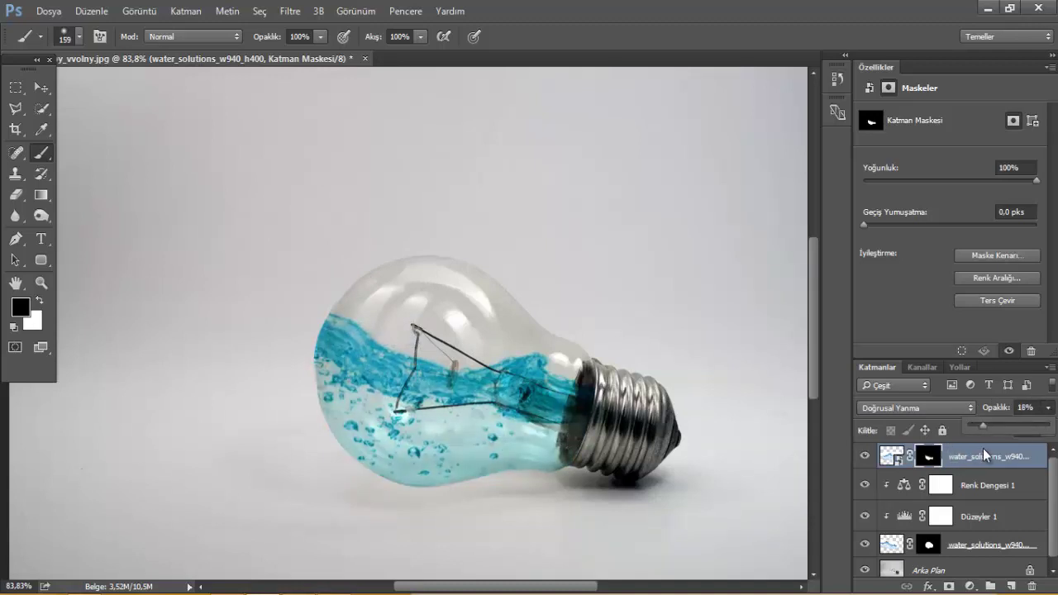
left_click(41, 87)
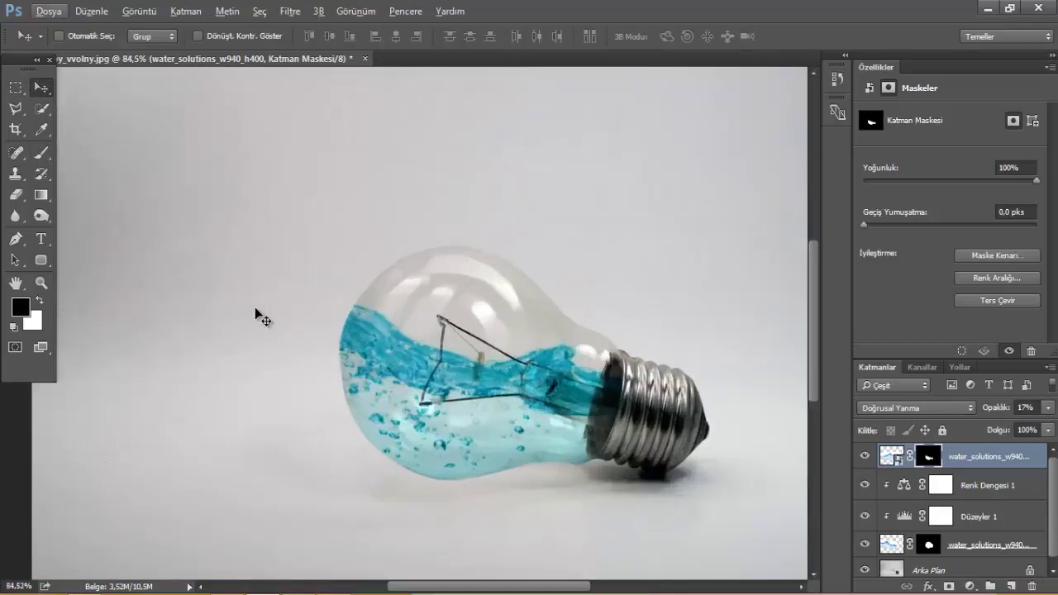
Step: Bring the agua_png splash image from the source folder into the document
left_click(92, 587)
left_click_drag(591, 264, 315, 341)
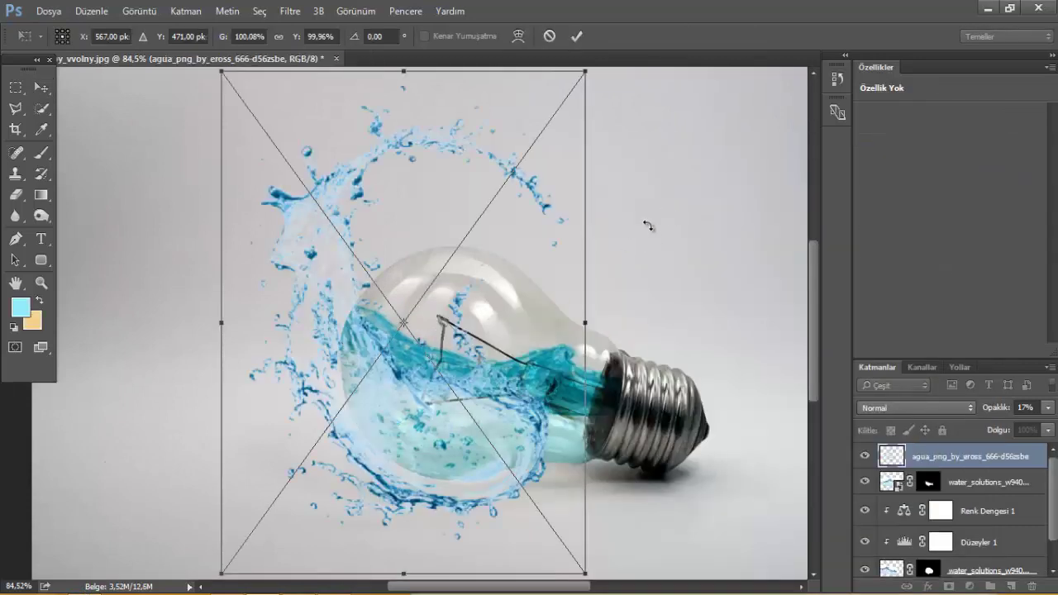
key("ctrl+0")
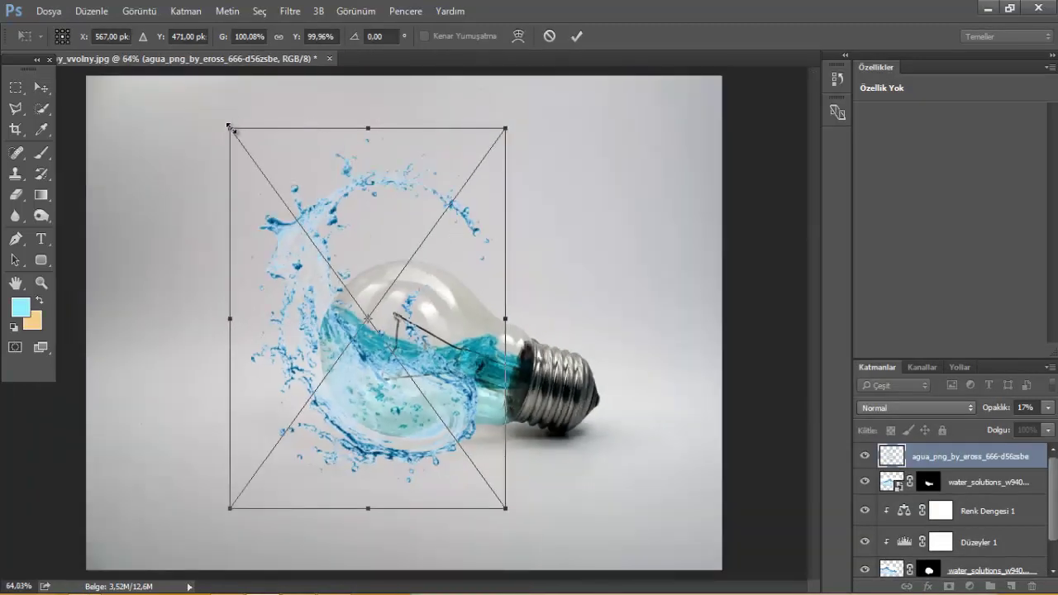
Step: Scale the splash to 65.52% and wrap it around the bulb's left end
left_click_drag(230, 128, 324, 260)
left_click_drag(455, 362, 422, 334)
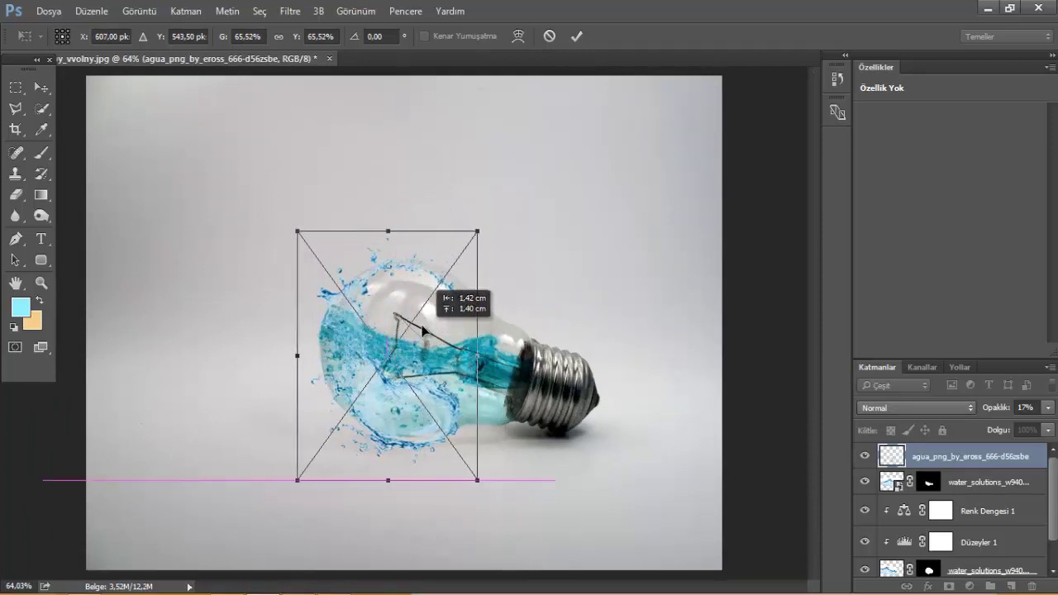
left_click_drag(421, 335, 417, 331)
key("Return")
scroll(324, 301, "up", 3)
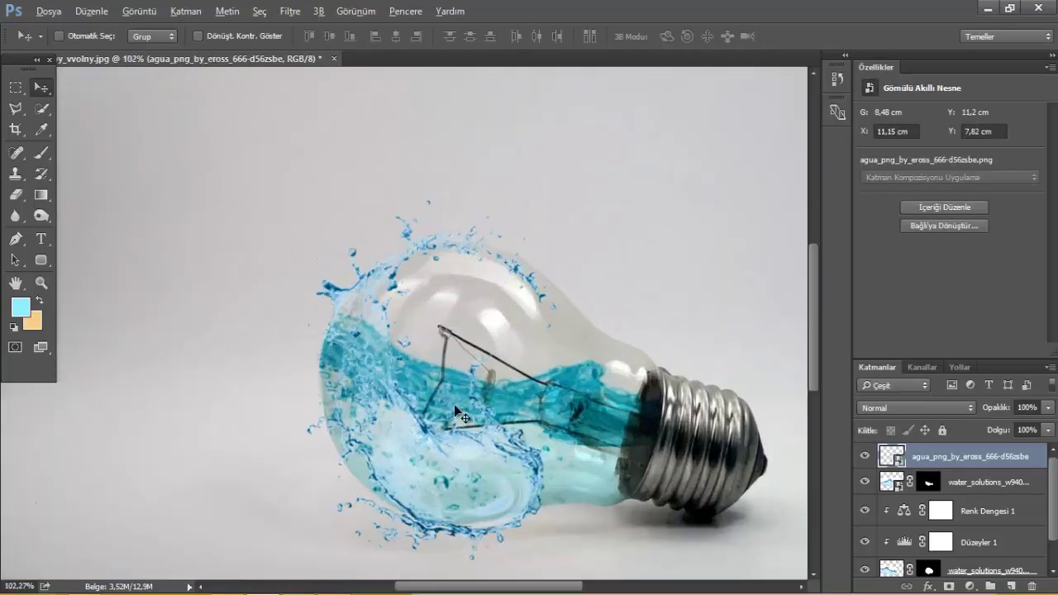
Step: Rasterize the splash layer and duplicate Renk Dengesi 1 and Düzeyler 1 above it
left_click(41, 152)
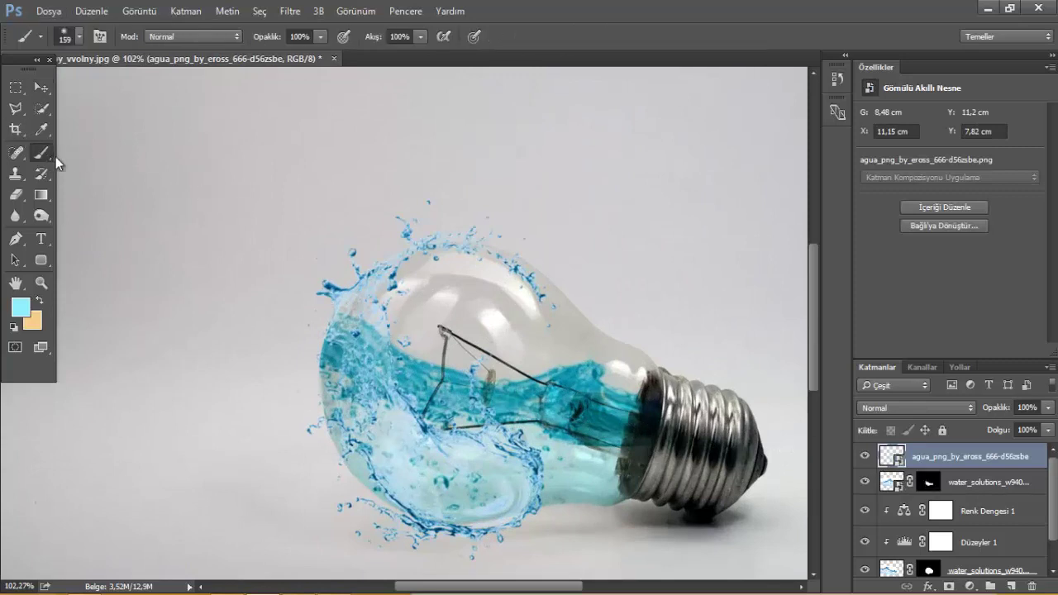
left_click(380, 228)
left_click(482, 248)
left_click(981, 513)
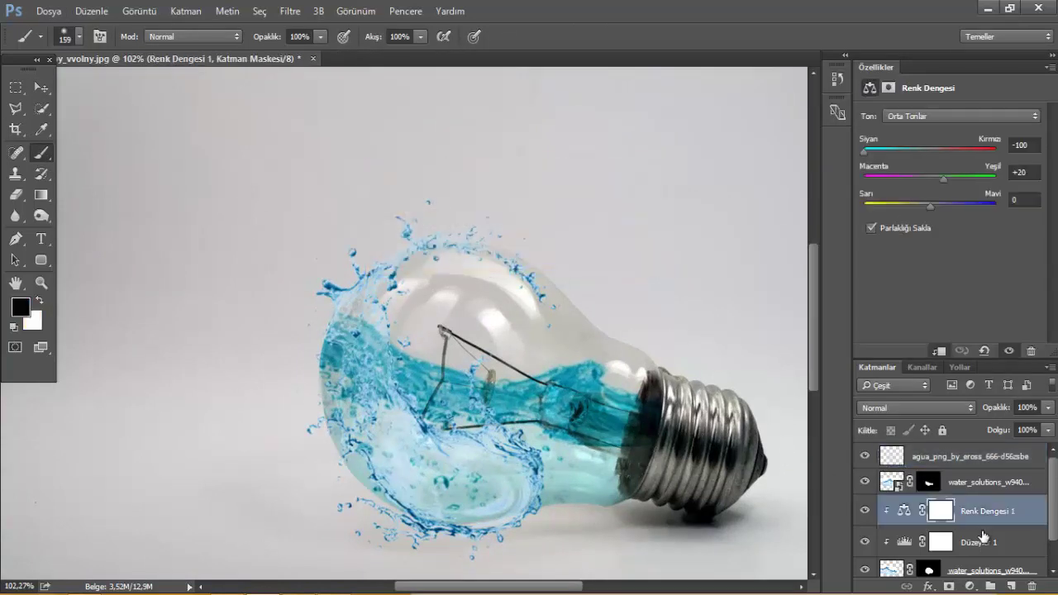
left_click(985, 541, "shift")
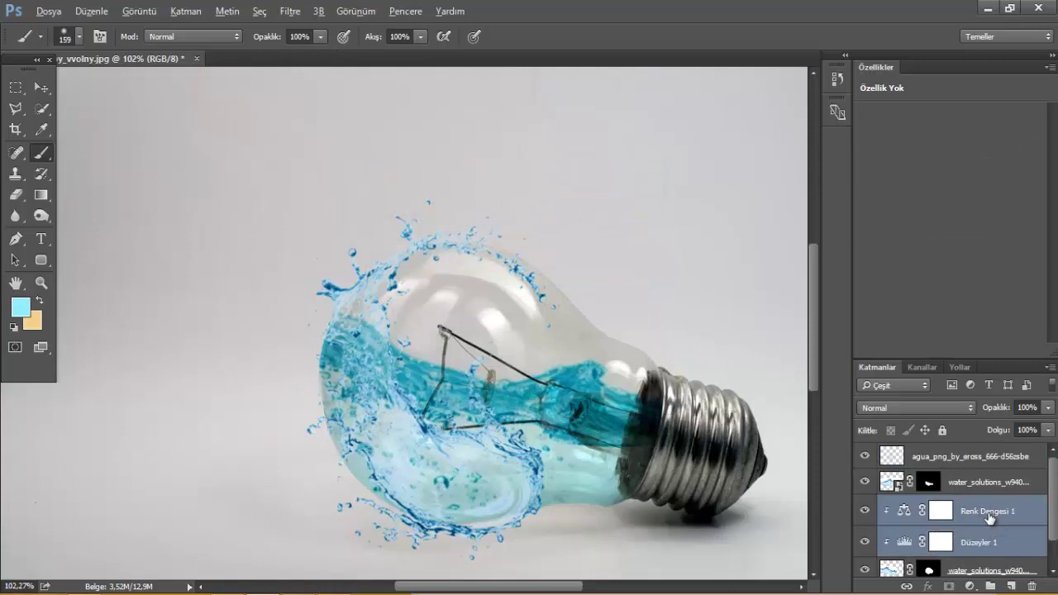
left_click_drag(989, 522, 972, 450)
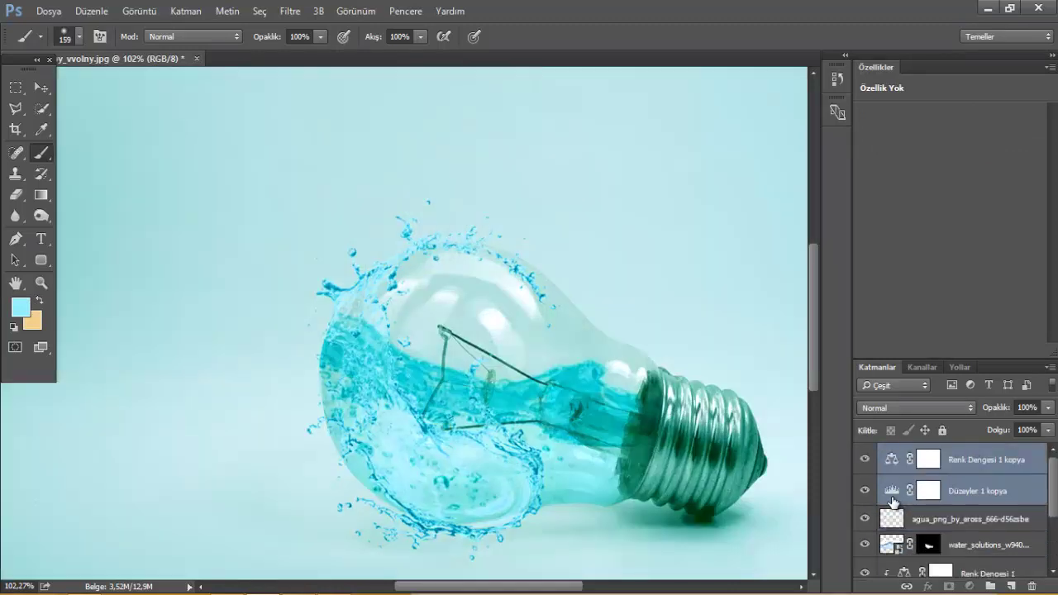
Step: Clip the Düzeyler 1 kopya and Renk Dengesi 1 kopya copies to the splash layer
left_click(892, 501)
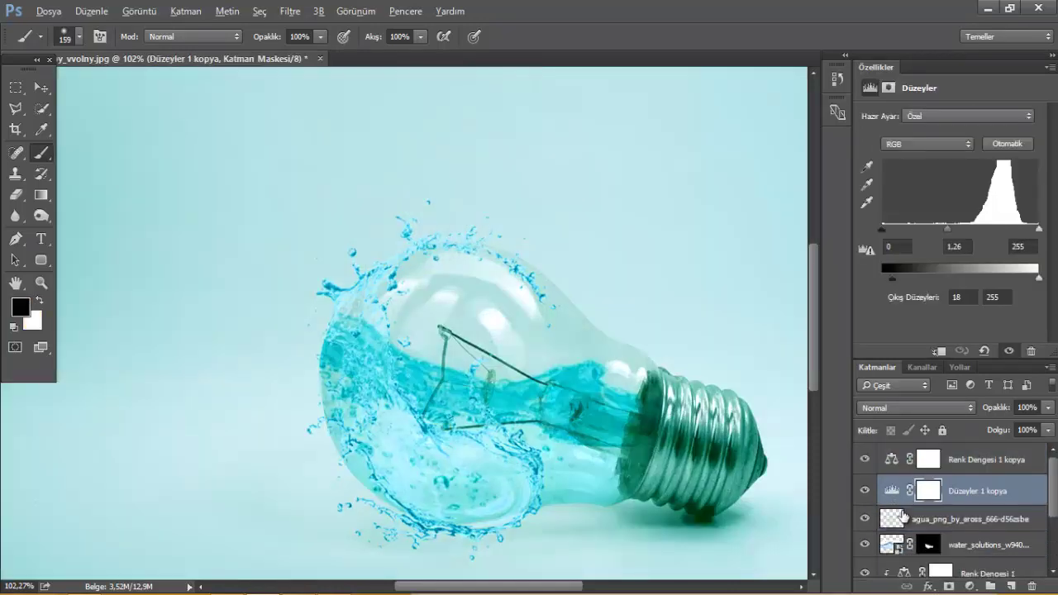
left_click(956, 502, "alt")
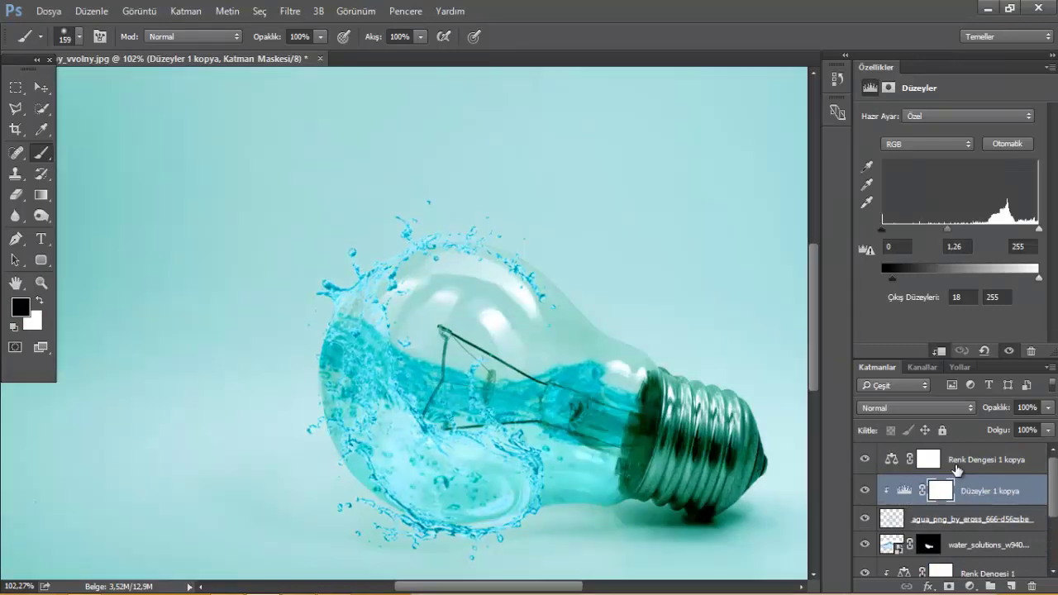
left_click(958, 473)
left_click(959, 473, "alt")
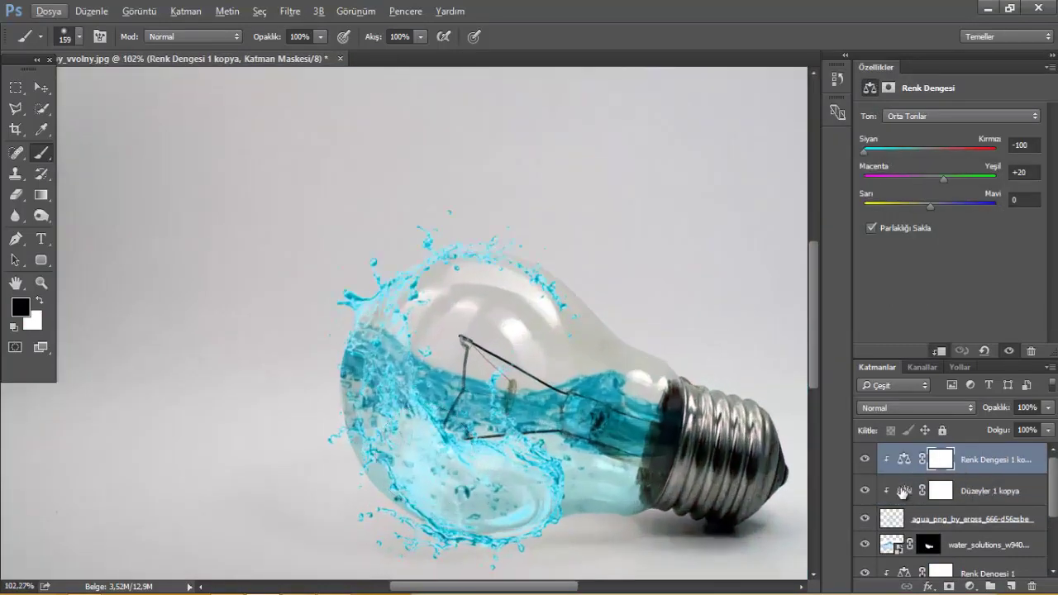
Step: Set the Düzeyler 1 kopya midtone to 1,02, then reselect the agua splash layer
left_click(904, 492)
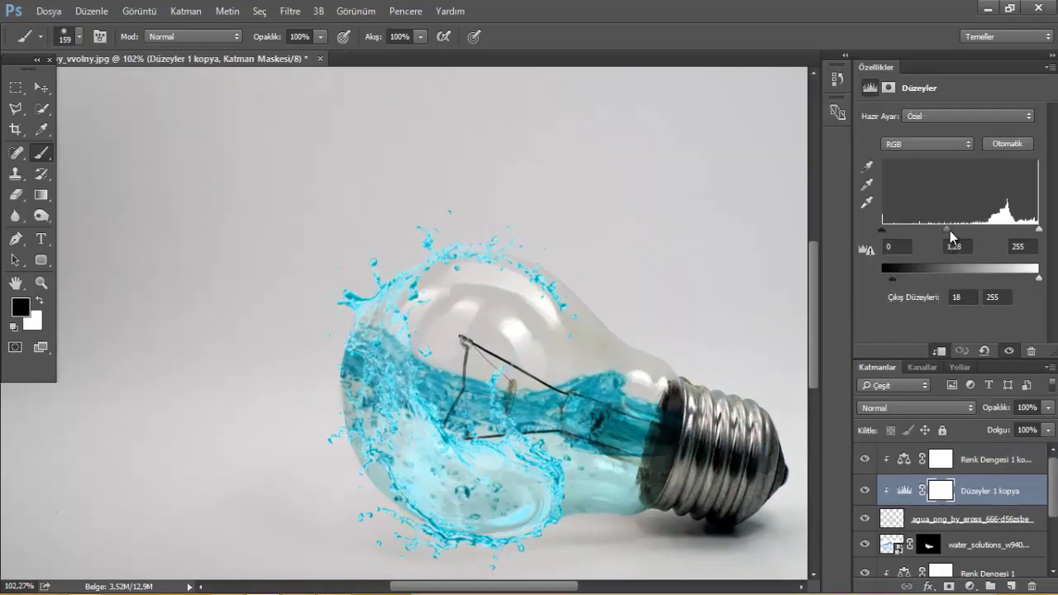
mouse_move(950, 231)
left_mouse_down()
mouse_move(972, 231)
mouse_move(938, 231)
mouse_move(964, 231)
left_mouse_up()
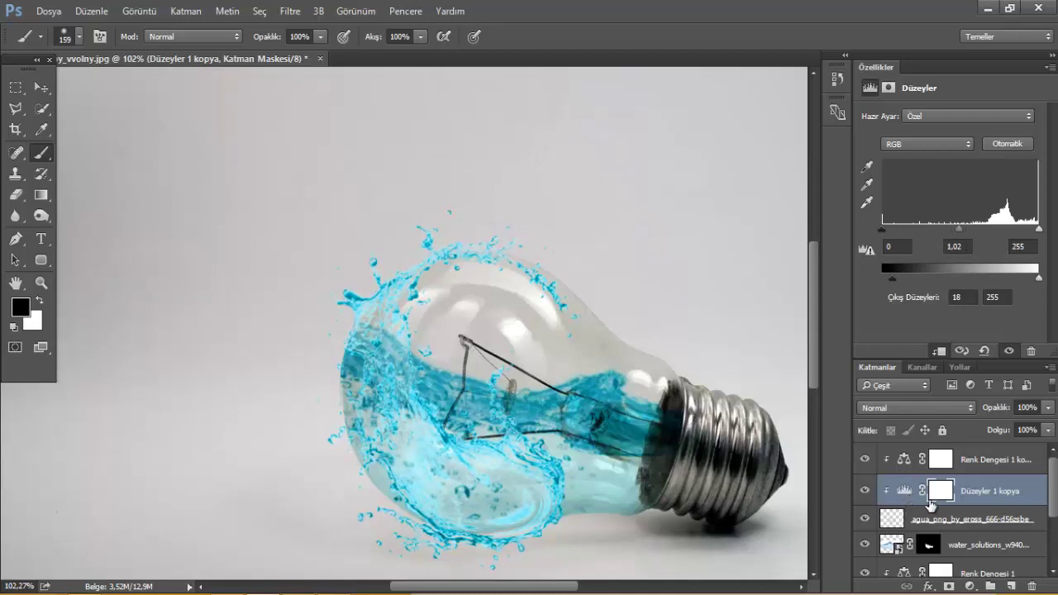
left_click(966, 519)
left_click(970, 586)
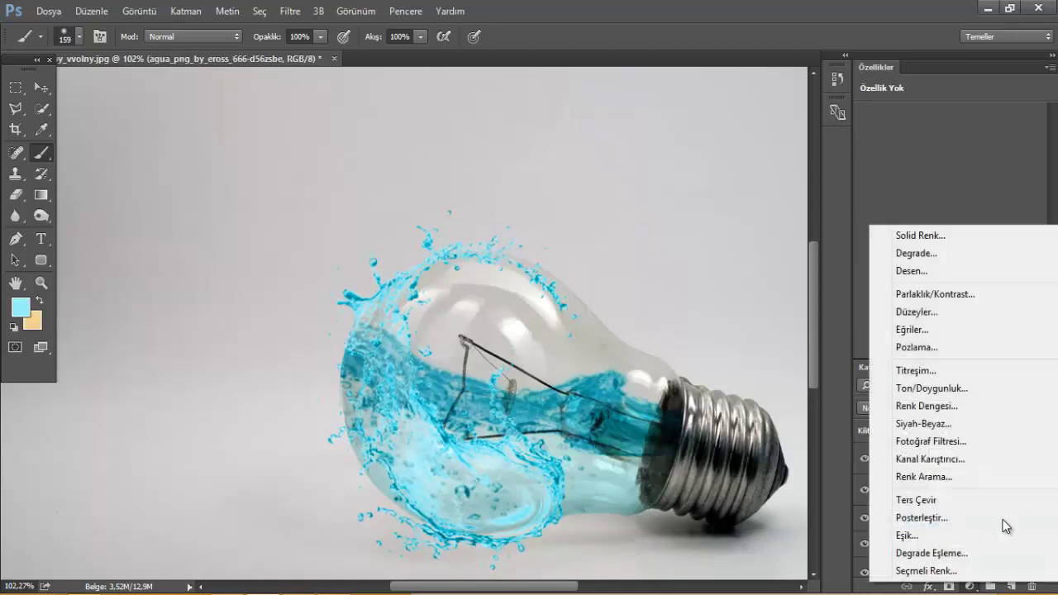
Step: Add a clipped Ton/Doygunluk adjustment to the splash with saturation -35 and lightness -19
left_click(960, 387)
mouse_move(947, 214)
left_mouse_down()
mouse_move(915, 221)
mouse_move(919, 231)
left_mouse_up()
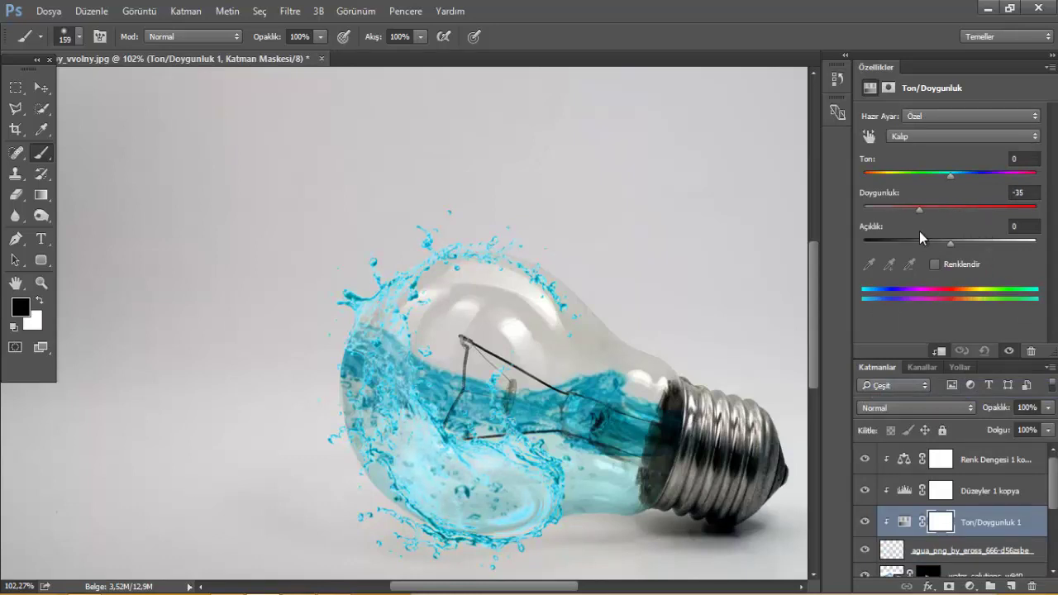
left_click(902, 492)
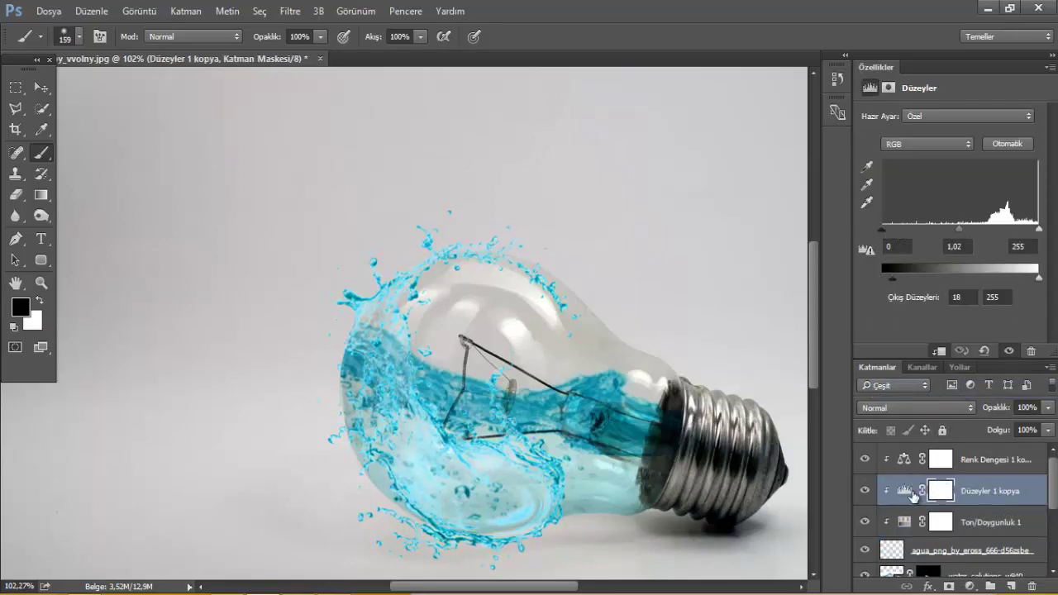
left_click(906, 523)
left_click_drag(949, 241, 933, 252)
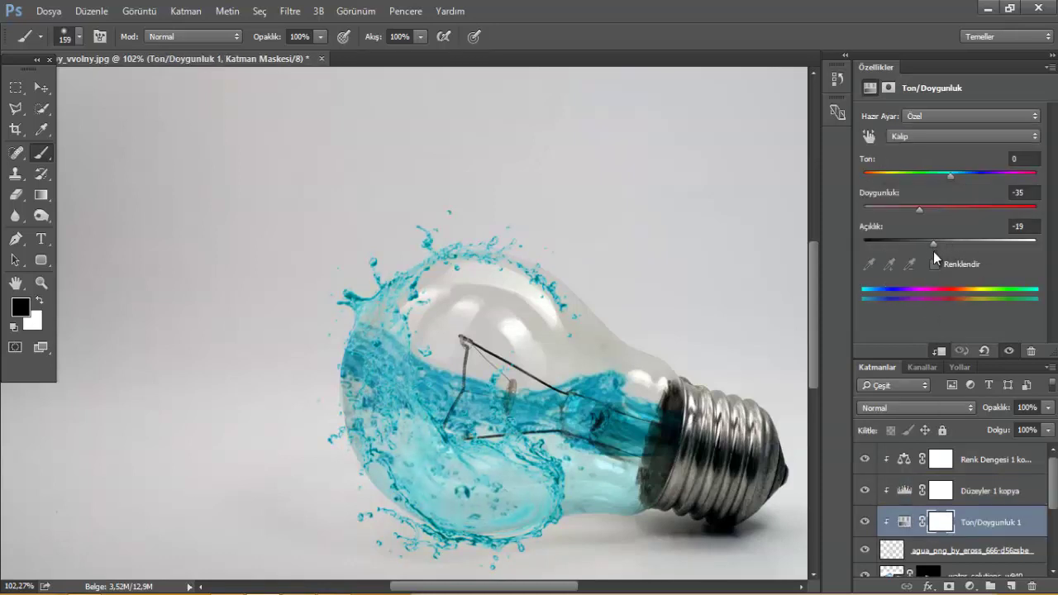
left_click(903, 461)
left_click(907, 491)
Step: Set the Renk Dengesi 1 kopya shadows to -1, +16 and +32 for bluer splash water
left_click(899, 457)
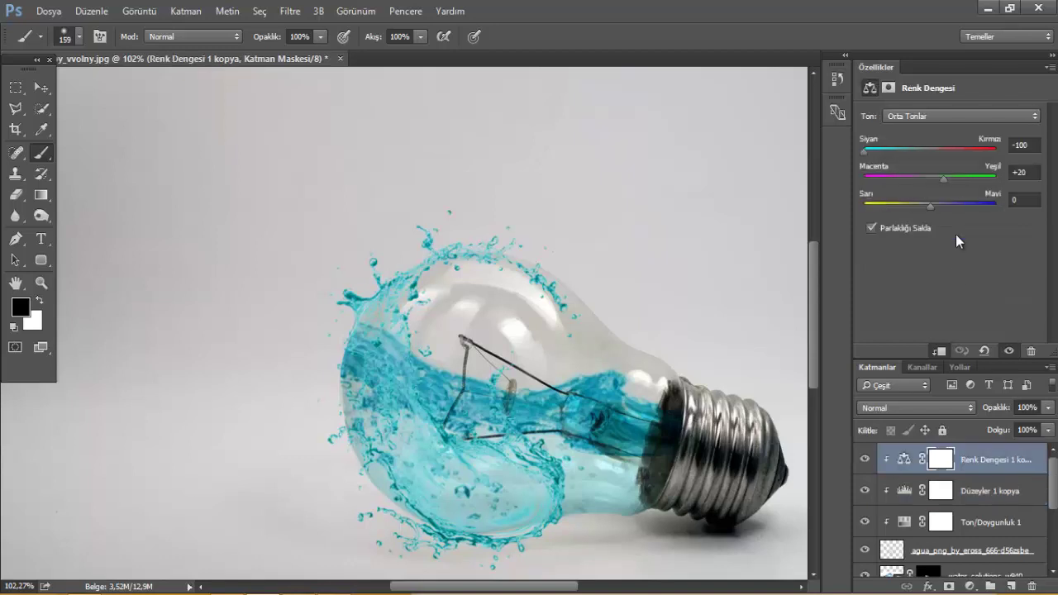
left_click(926, 114)
left_click(926, 126)
mouse_move(883, 153)
left_mouse_down()
mouse_move(972, 205)
mouse_move(952, 211)
left_mouse_up()
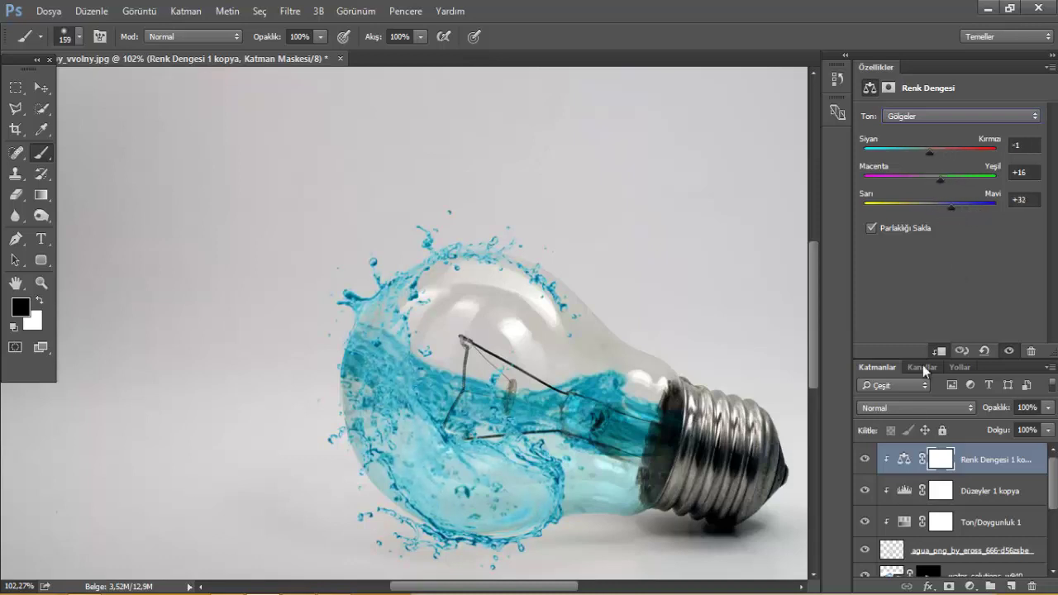
left_click(938, 552)
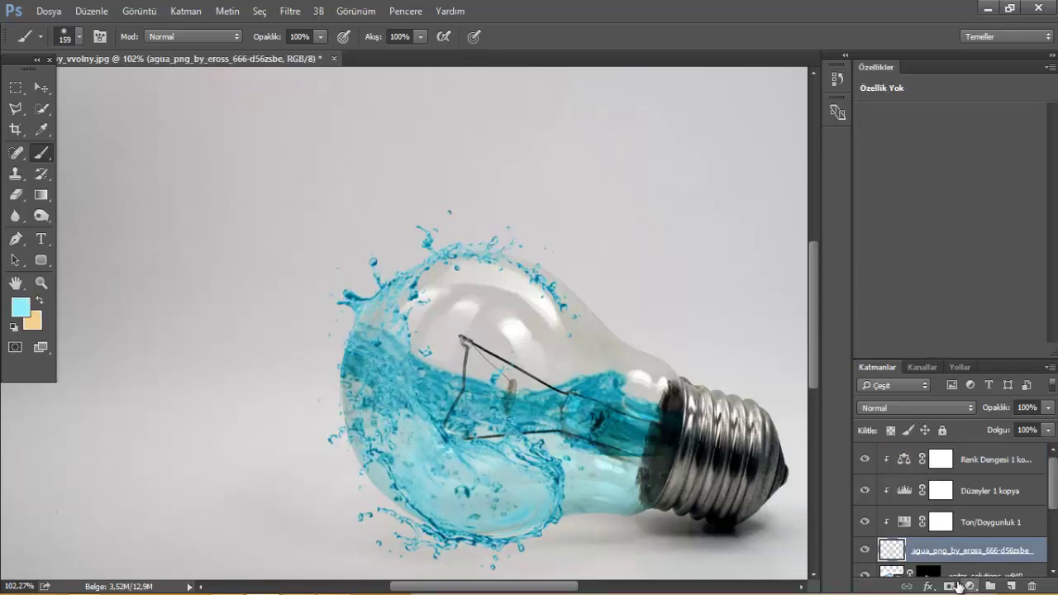
Step: Mask the agua splash layer and paint out the droplets around the bulb's lower end
left_click(949, 586)
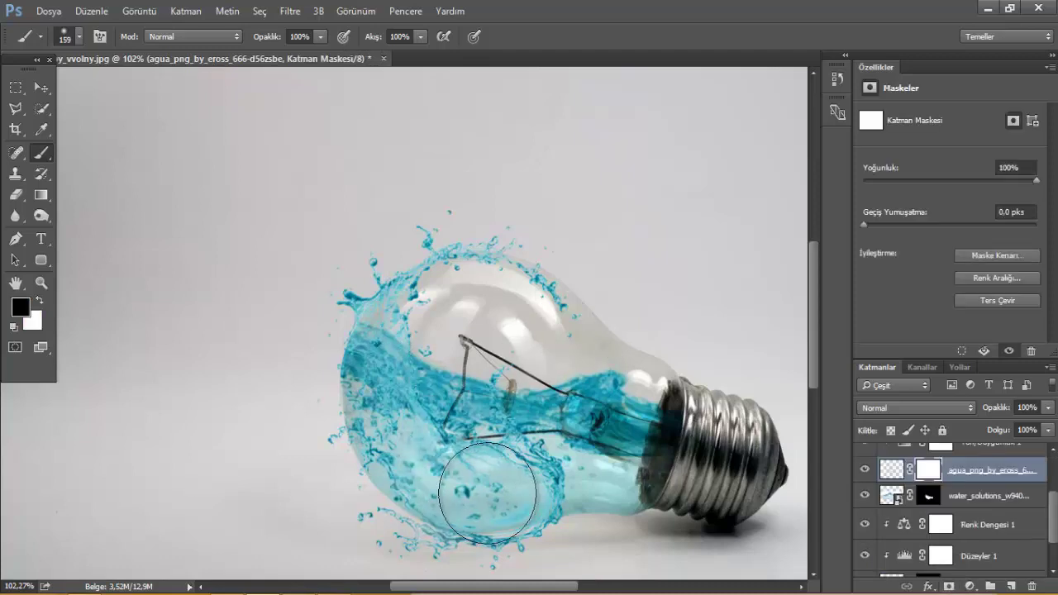
mouse_move(371, 562)
left_mouse_down()
mouse_move(342, 500)
mouse_move(465, 496)
mouse_move(361, 501)
mouse_move(454, 498)
left_mouse_up()
key("bracketleft")
key("bracketleft")
key("bracketleft")
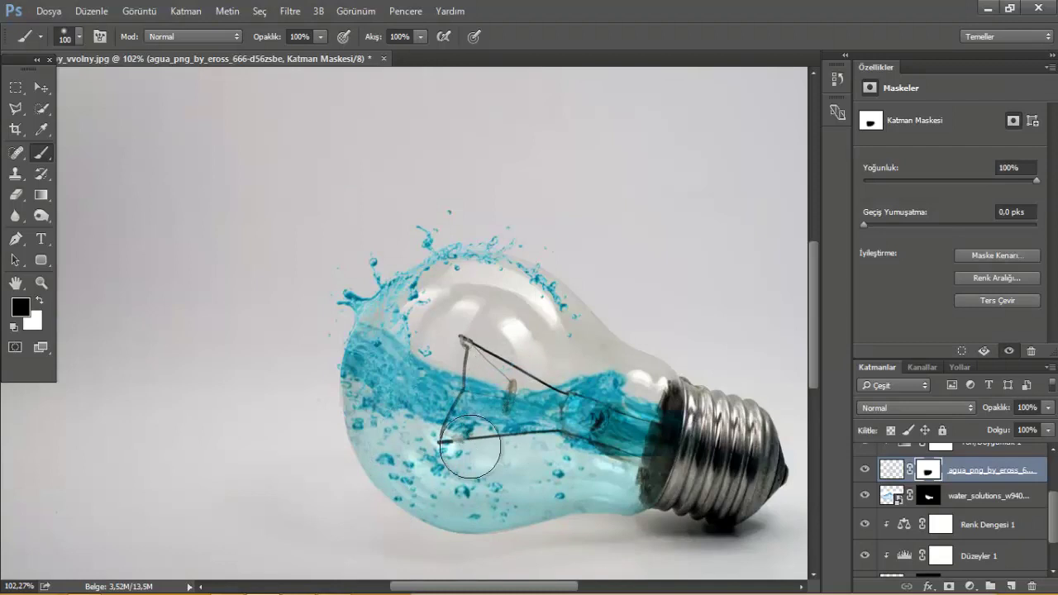
key("ctrl+0")
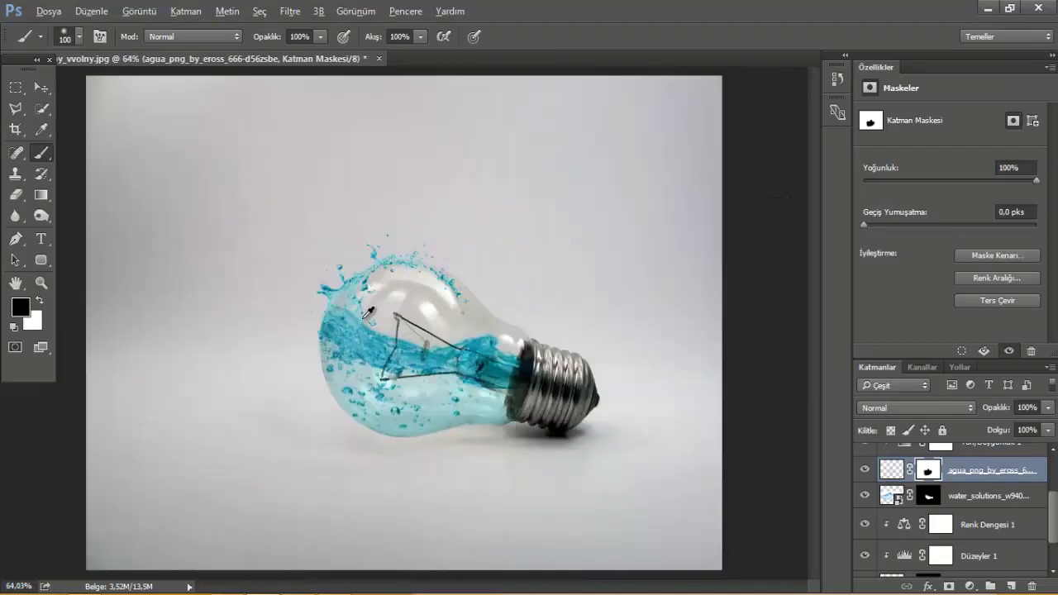
scroll(362, 366, "up", 3)
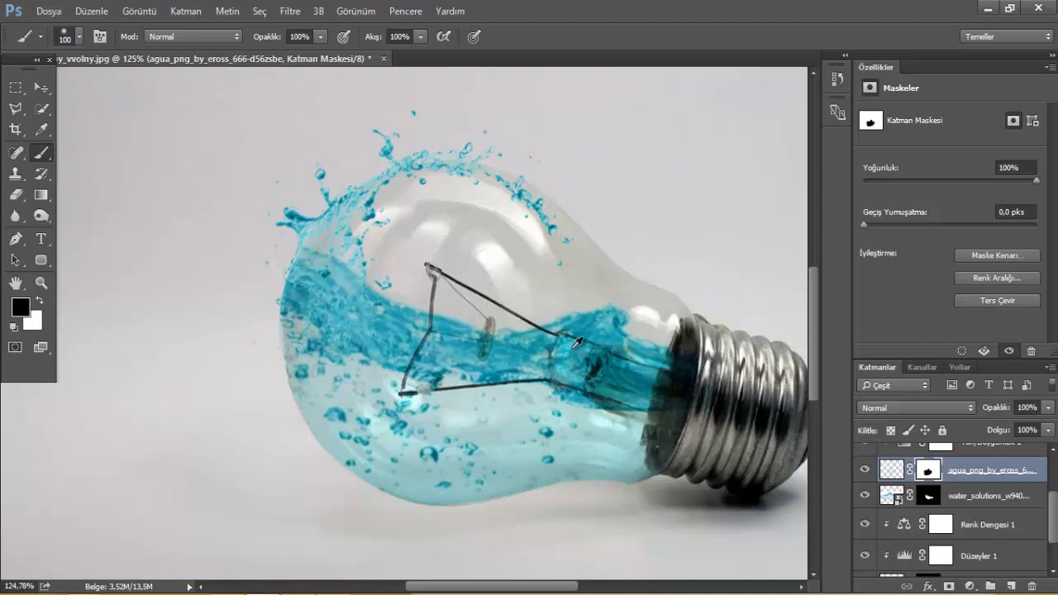
scroll(576, 343, "down", 3)
scroll(576, 343, "down", 2)
scroll(406, 180, "up", 4)
scroll(449, 249, "up", 3)
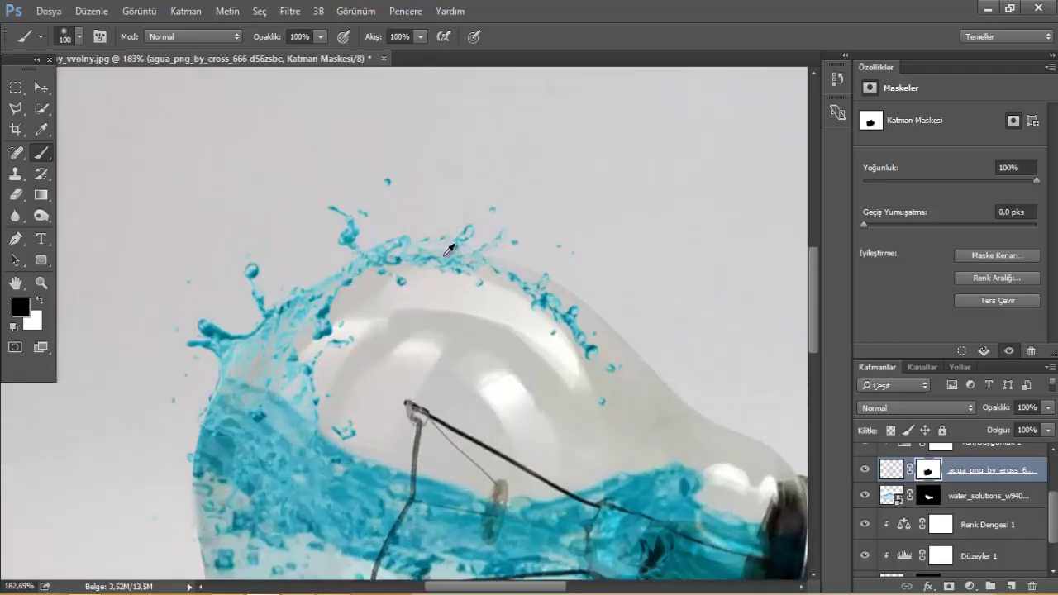
Step: Select the water_solutions smart object layer and start Kukla Çarpıt (Puppet Warp) on it
left_click(929, 495)
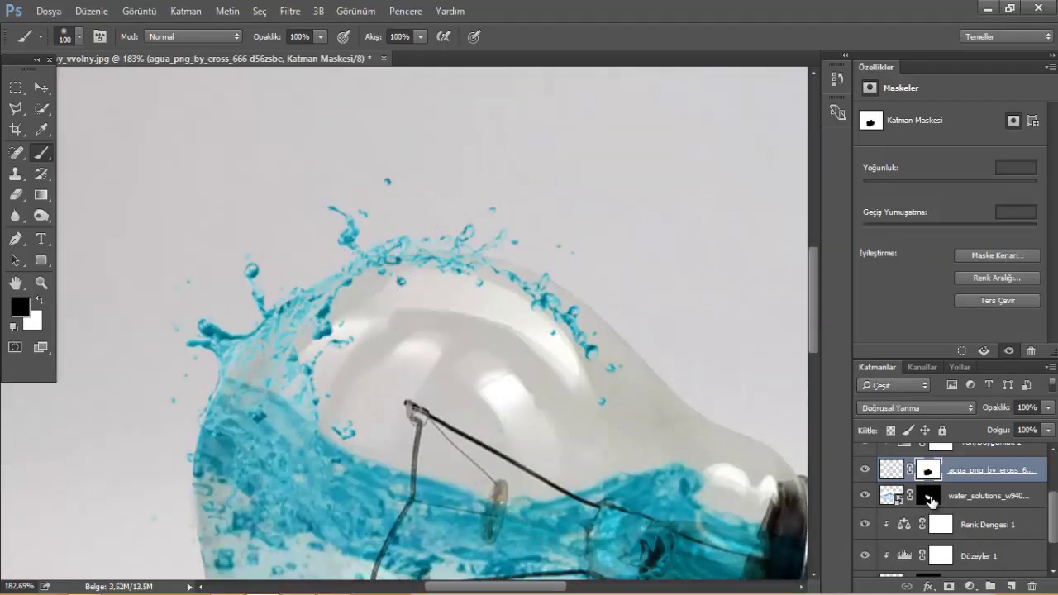
left_click(929, 496)
left_click(891, 495)
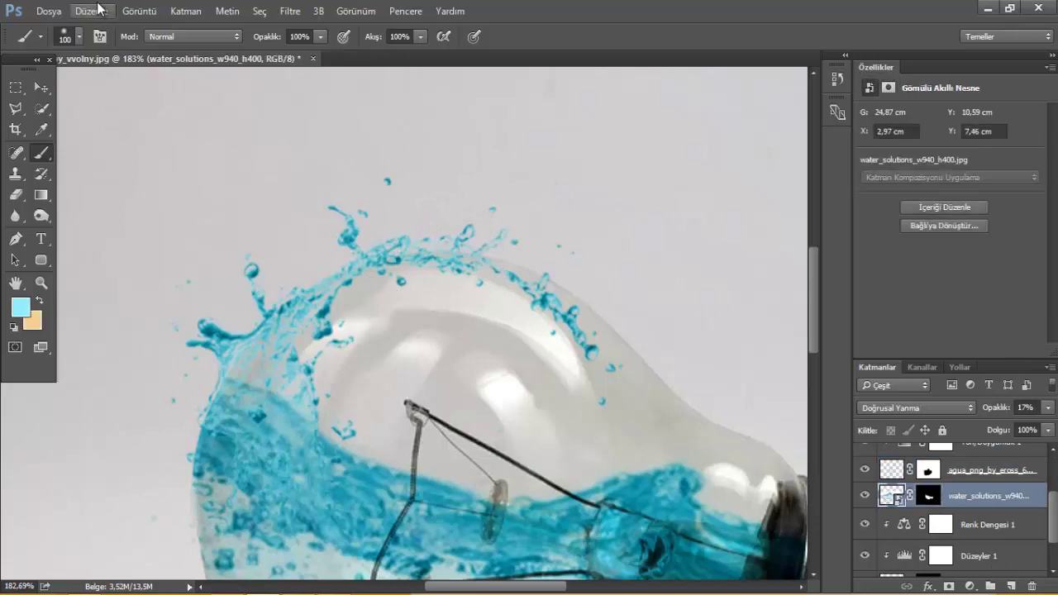
left_click(139, 10)
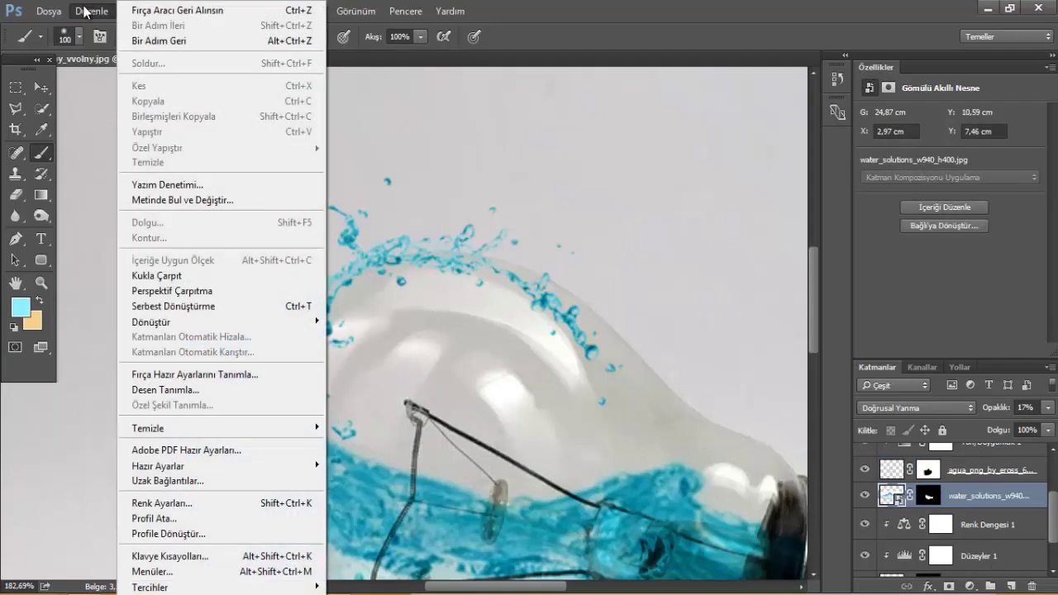
left_click(165, 275)
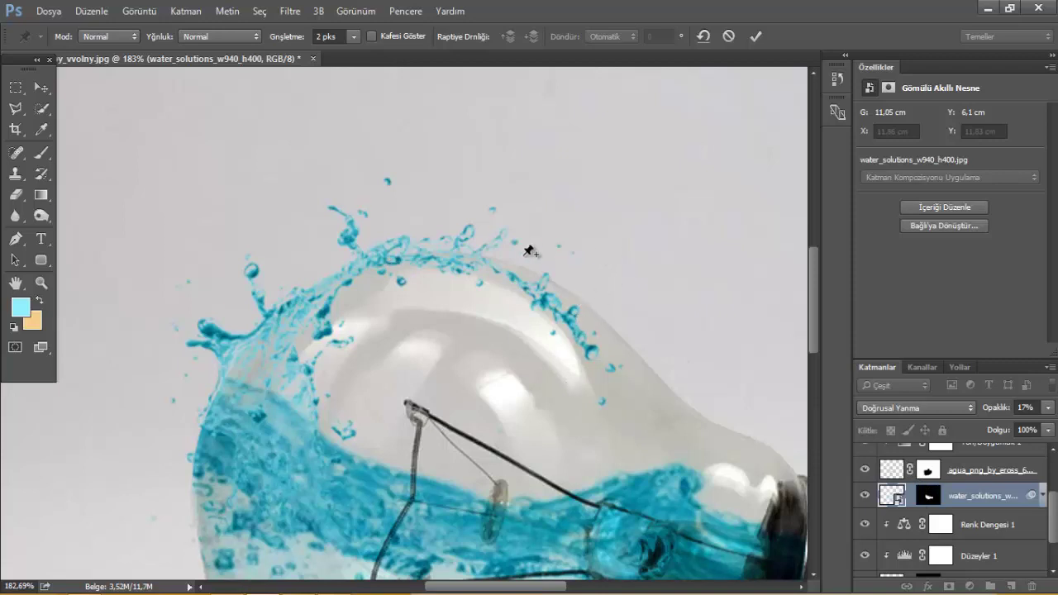
scroll(551, 295, "down", 2)
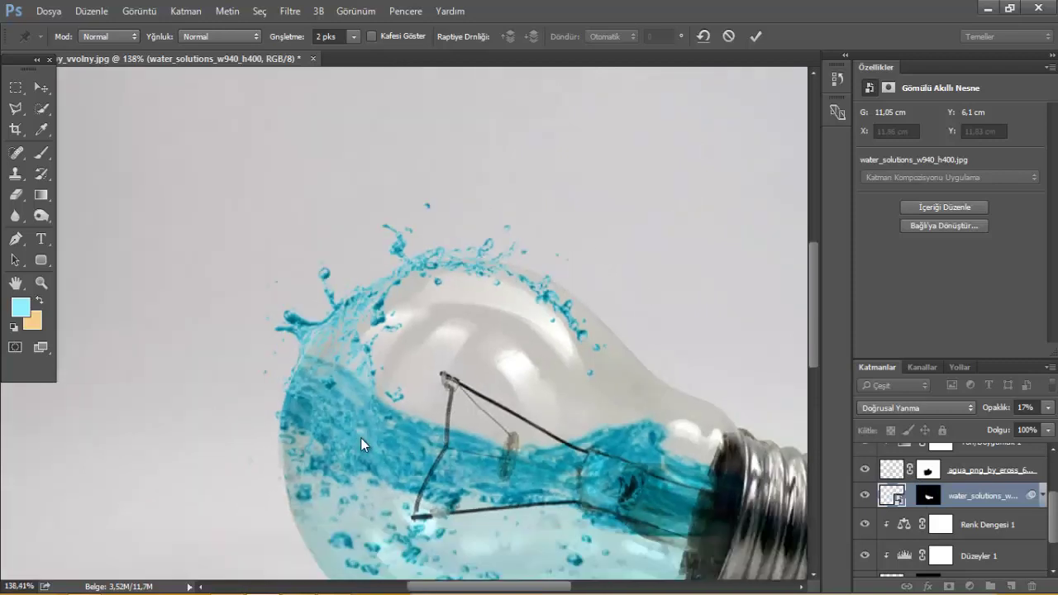
left_click(398, 510)
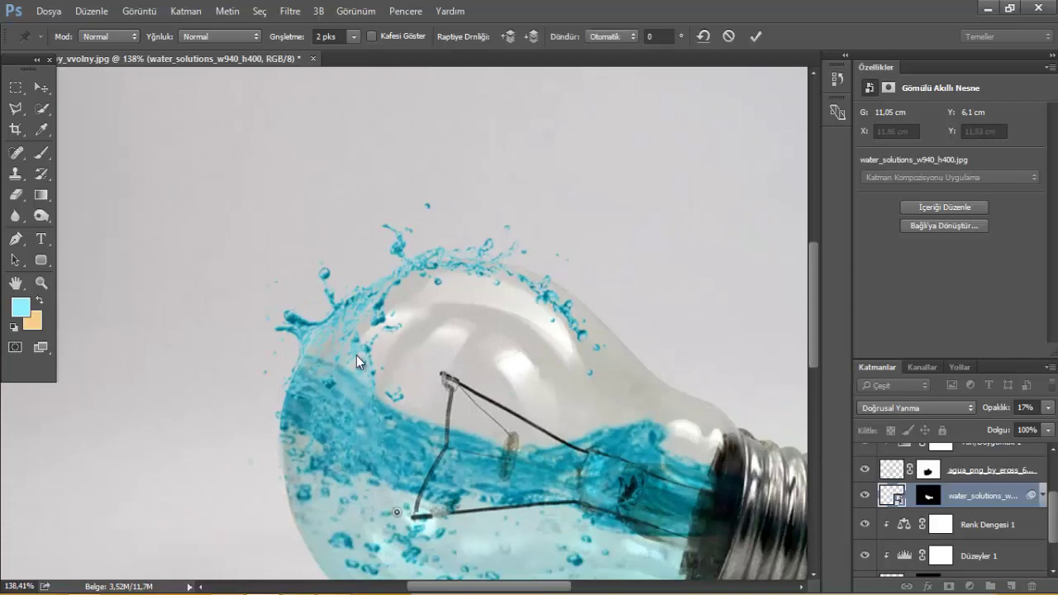
key("alt")
left_click(417, 556)
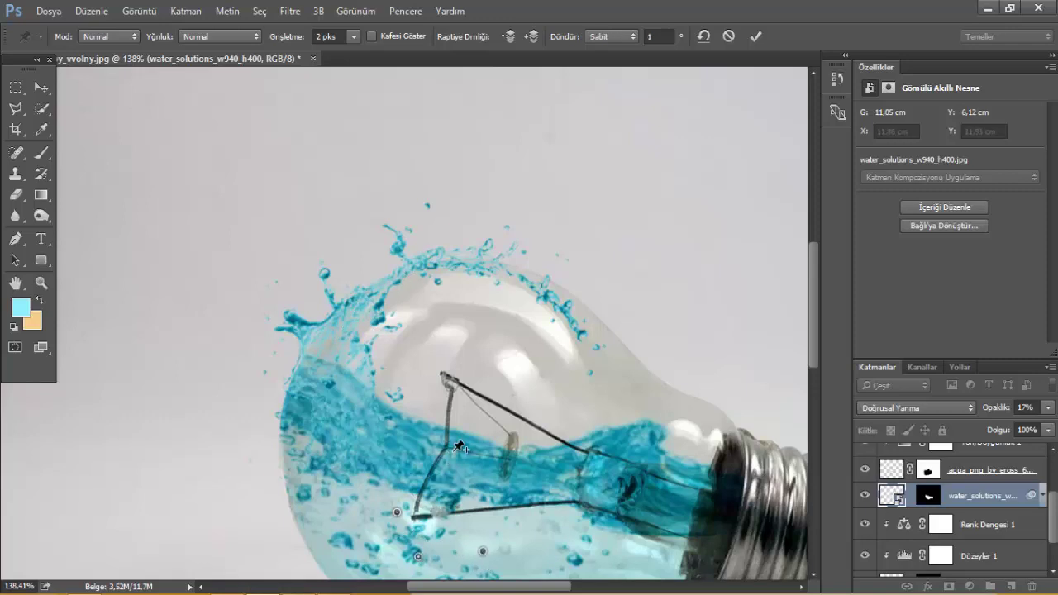
left_click(705, 36)
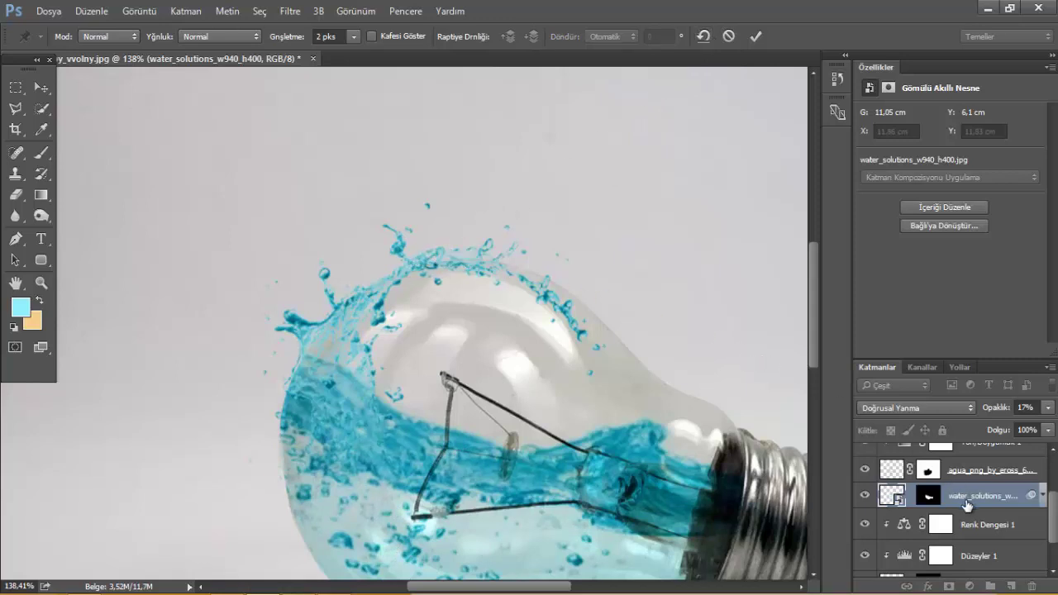
scroll(967, 505, "up", 2)
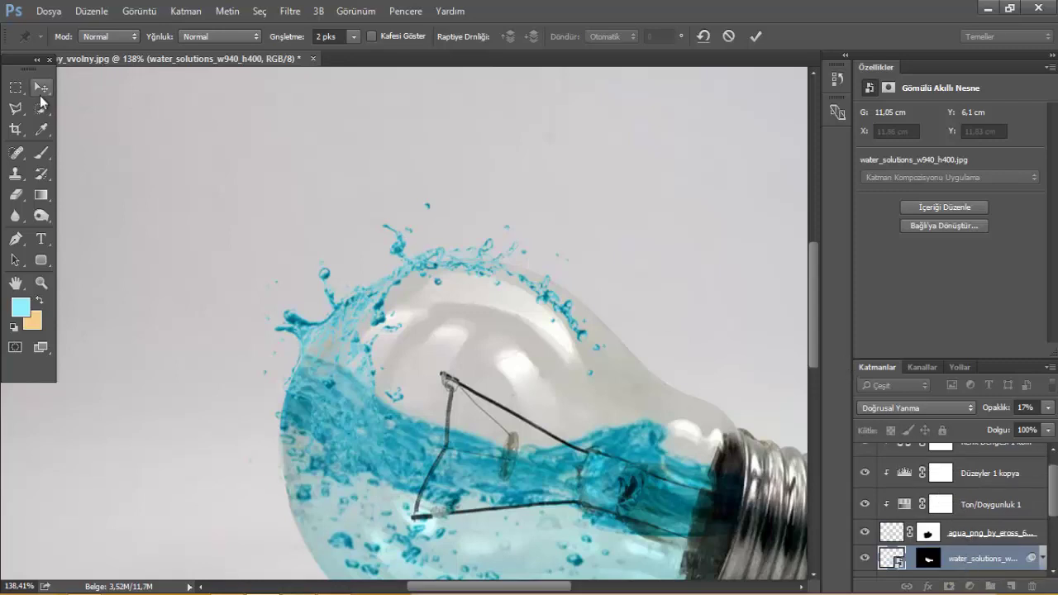
Step: Cancel the puppet warp and convert the water_solutions layer to a smart object
left_click(36, 84)
left_click(625, 241)
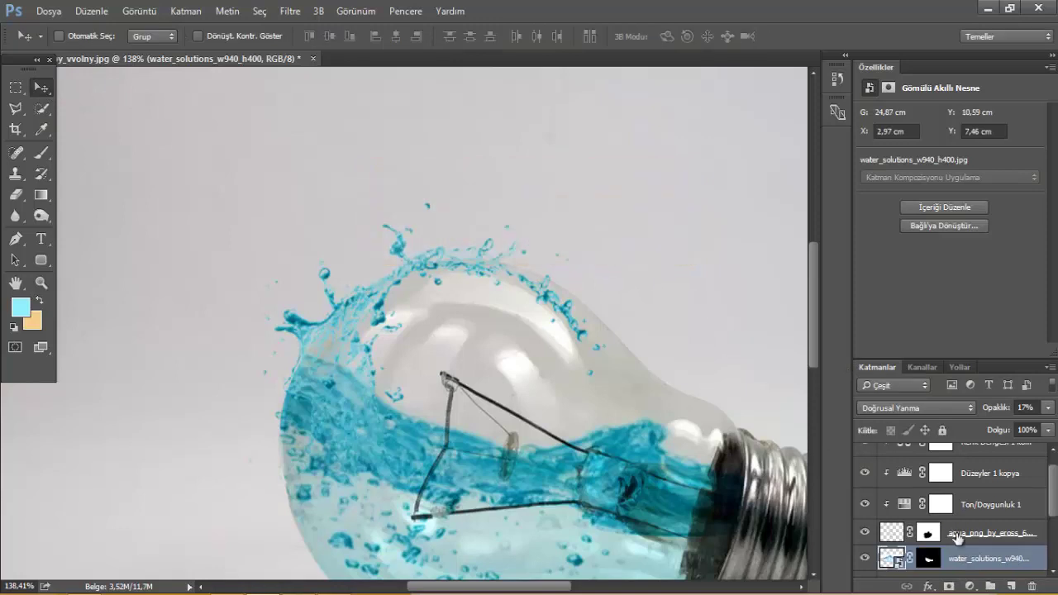
right_click(960, 560)
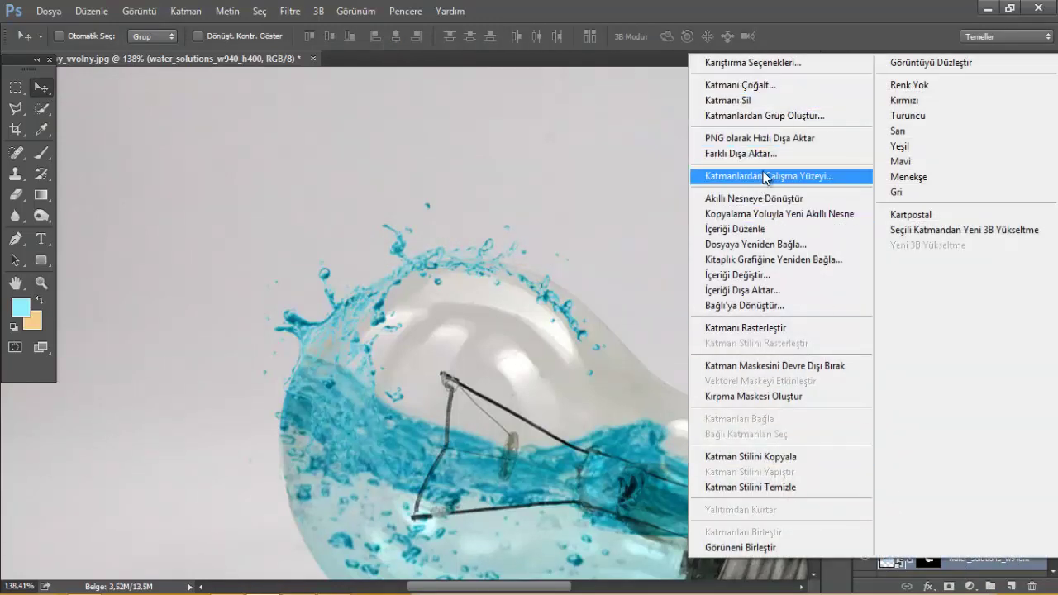
left_click(755, 213)
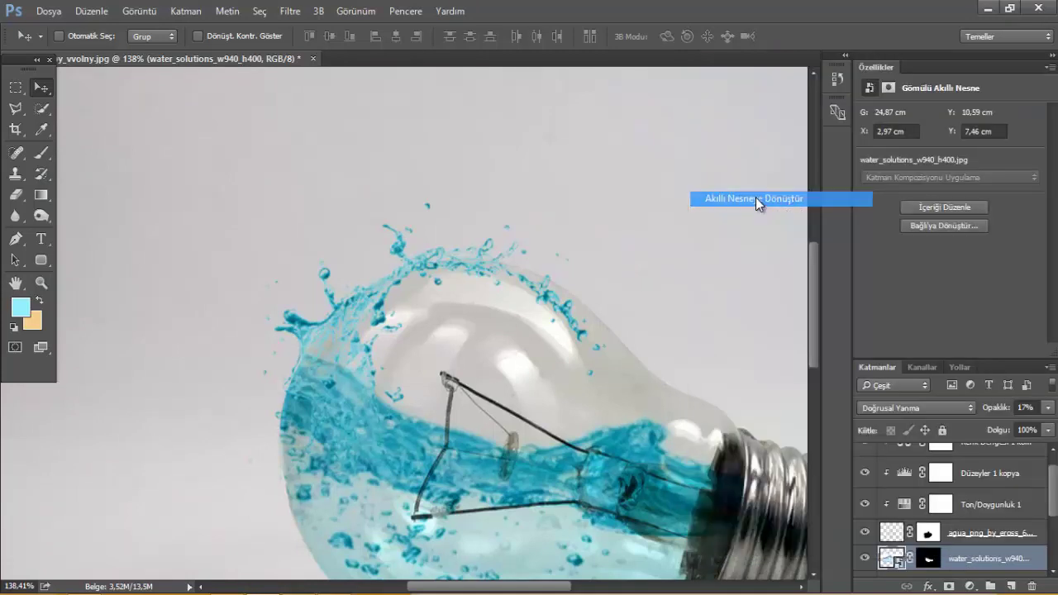
Step: Rasterize the new smart object, then toggle the agua splash visibility to compare
left_click(41, 152)
left_click(301, 174)
left_click(484, 253)
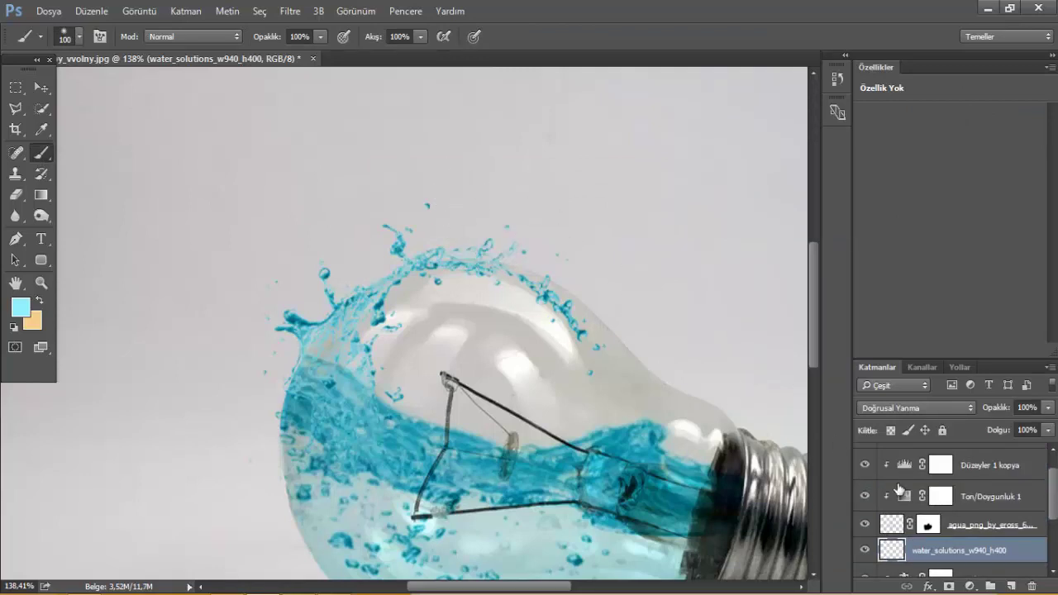
left_click(866, 523)
left_click(865, 523)
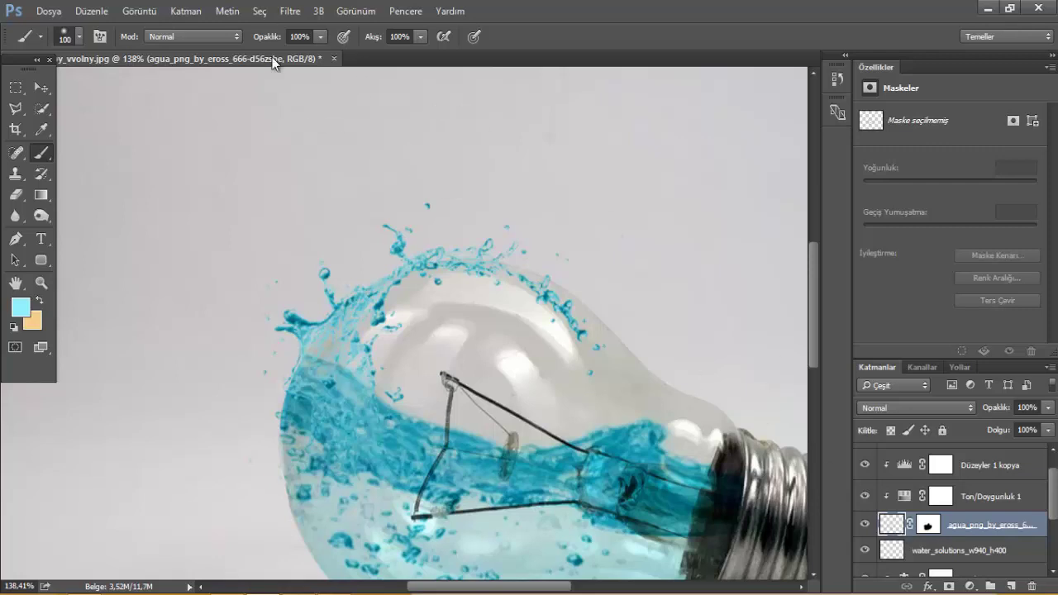
Step: Puppet-warp the agua splash, pulling its left edge up and right to hug the bulb's top
left_click(147, 10)
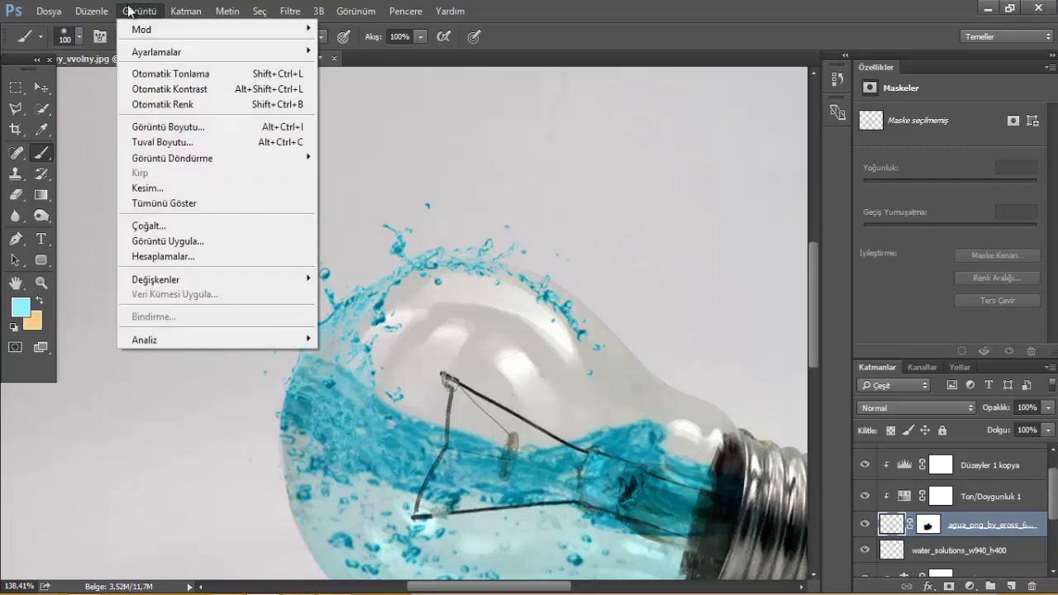
left_click(165, 277)
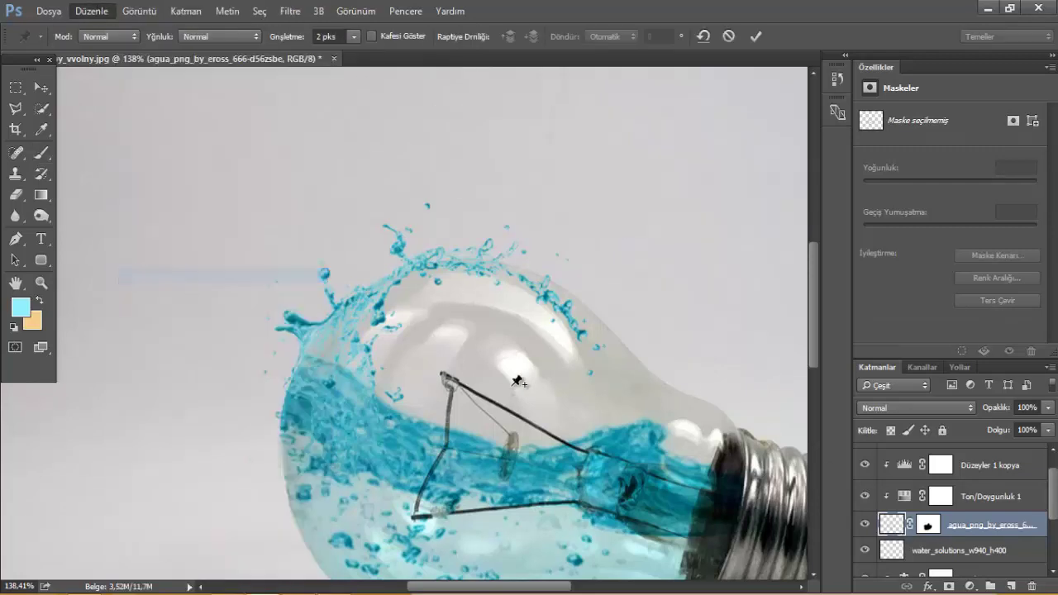
left_click(376, 297)
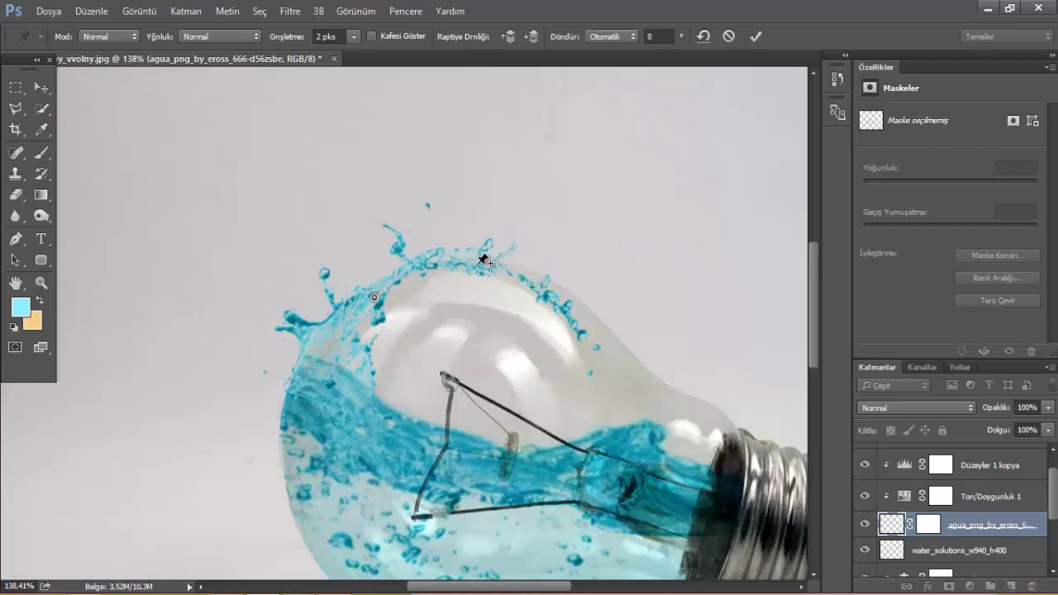
left_click(539, 280)
left_click_drag(539, 280, 602, 293)
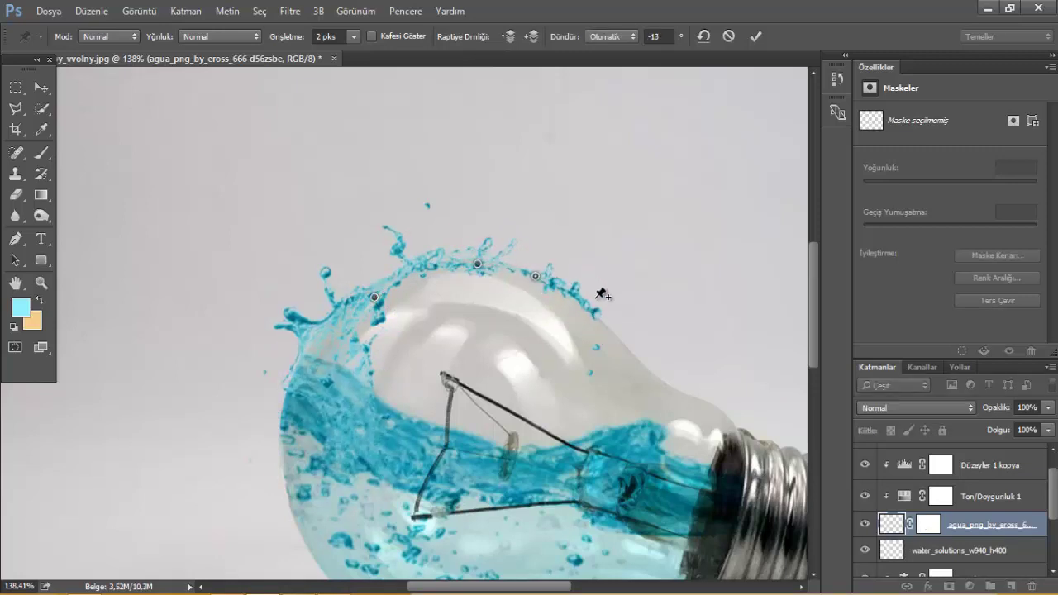
left_click(594, 317)
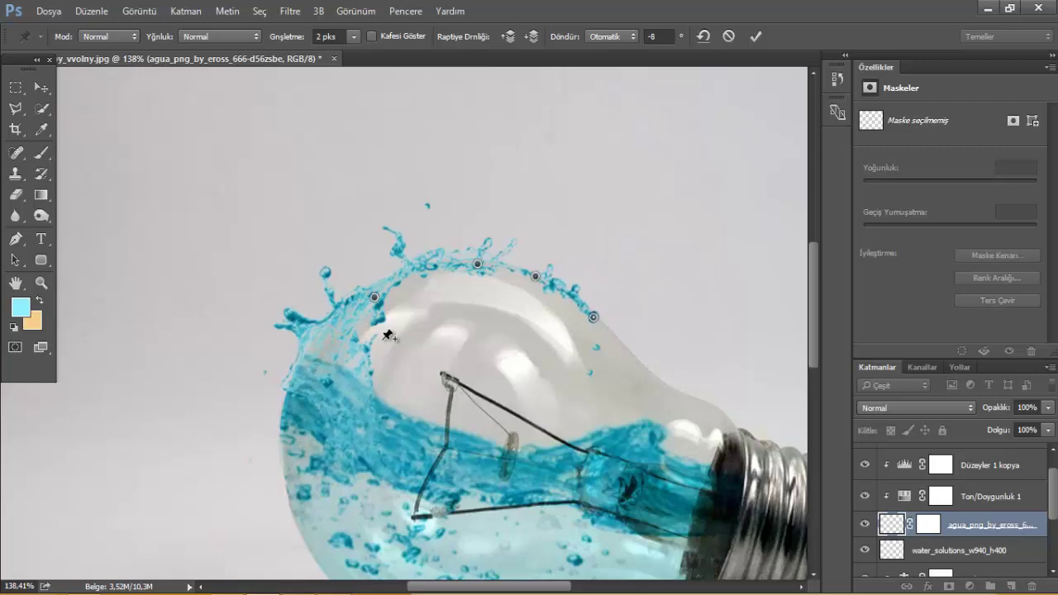
left_click(293, 408)
left_click_drag(299, 403, 357, 398)
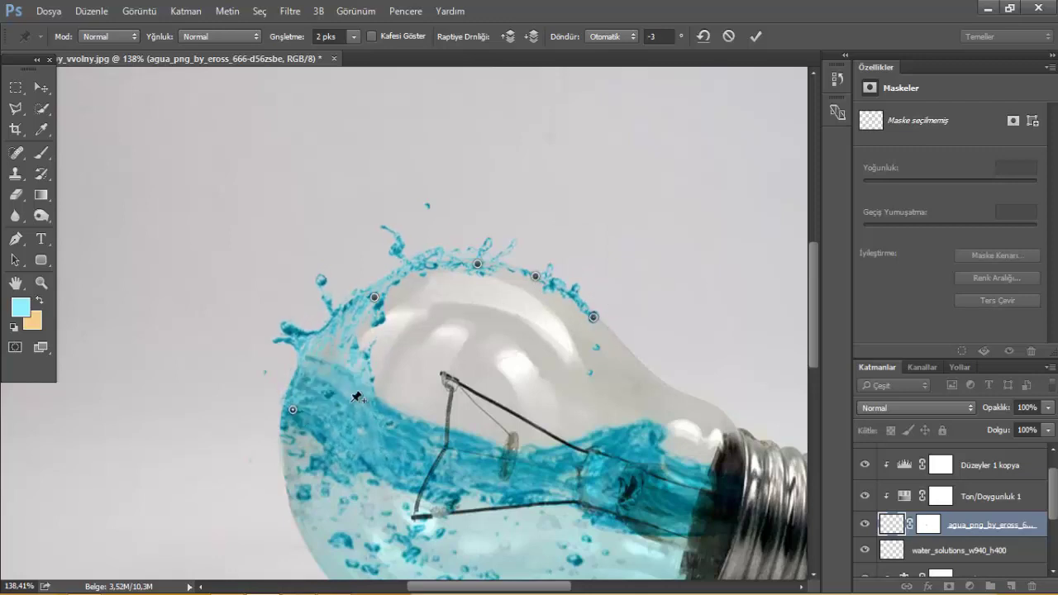
left_click(755, 37)
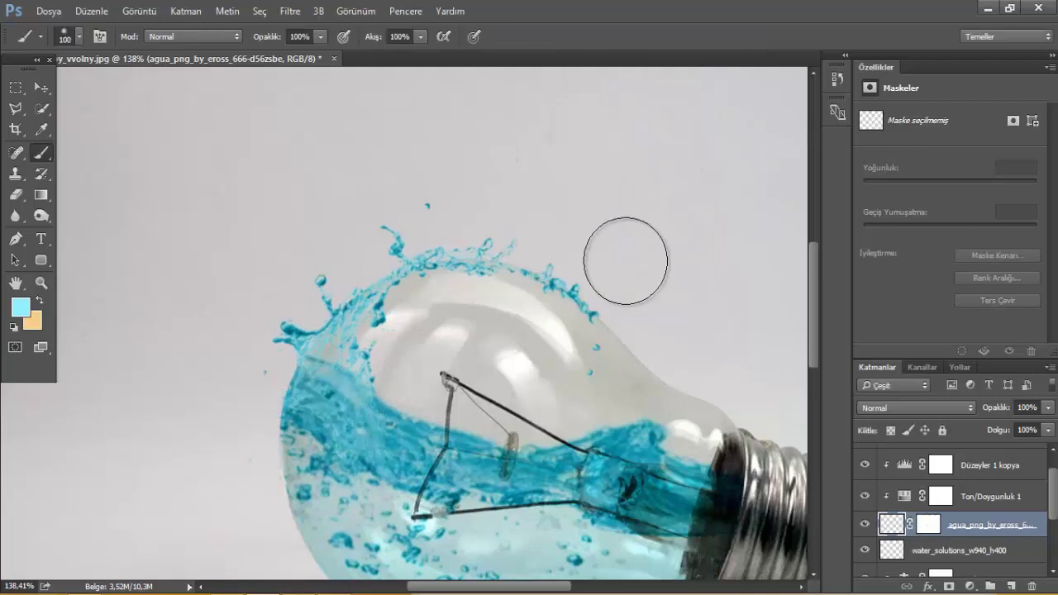
Step: Target the splash layer's mask, then select the Düzeyler 1 levels adjustment further down
scroll(619, 269, "down", 3)
scroll(525, 380, "up", 5)
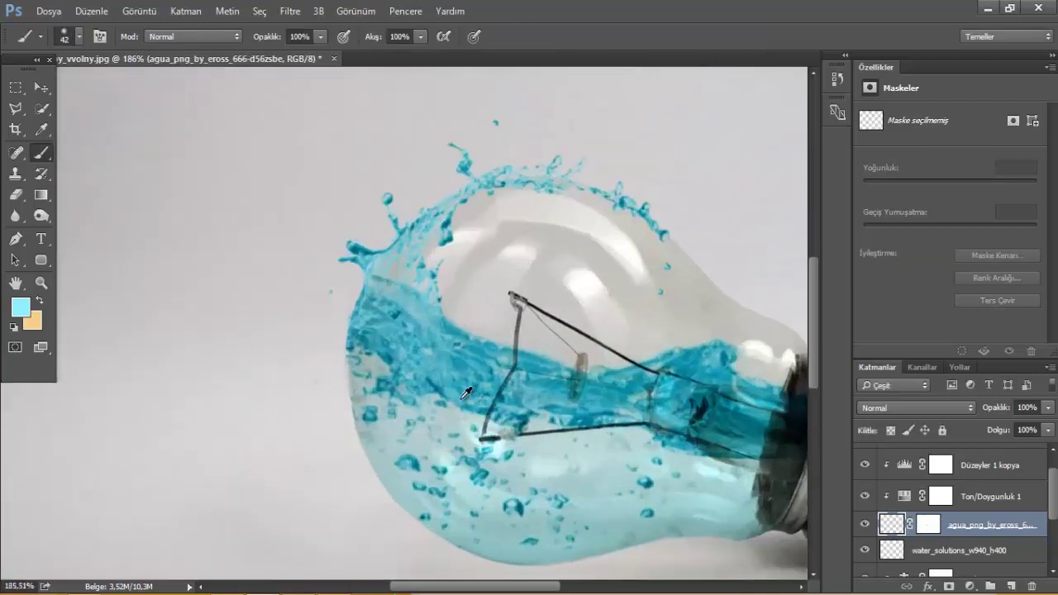
left_click(925, 530)
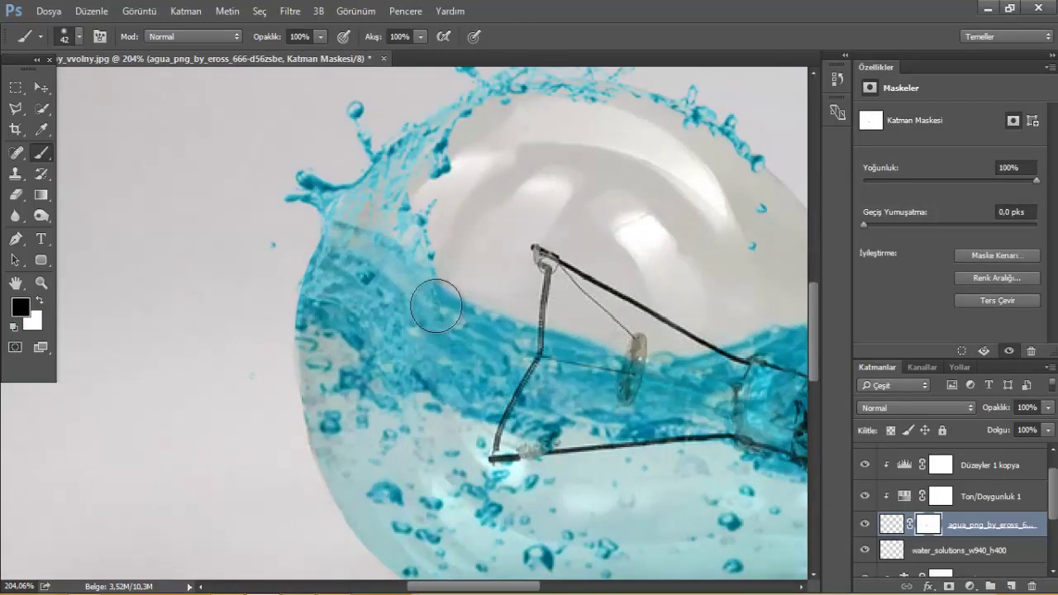
scroll(495, 413, "down", 3)
scroll(496, 413, "down", 1)
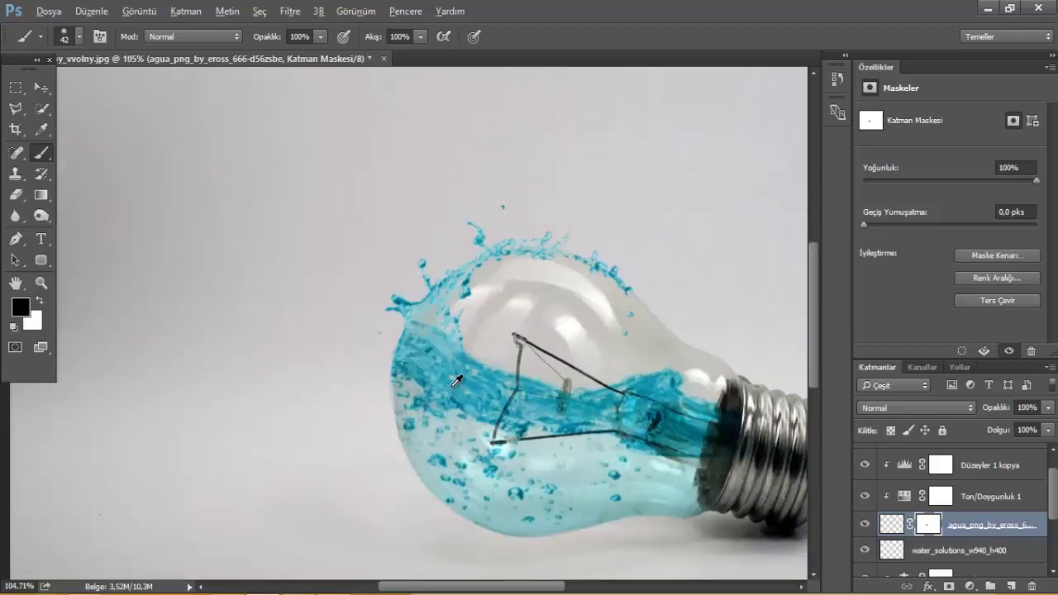
scroll(430, 334, "up", 3)
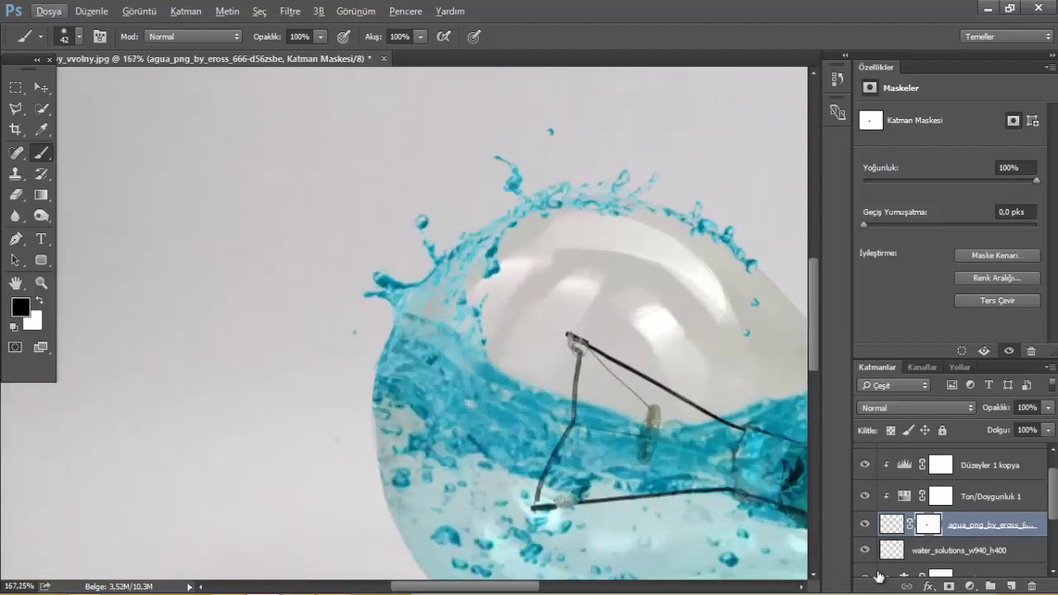
scroll(944, 530, "down", 3)
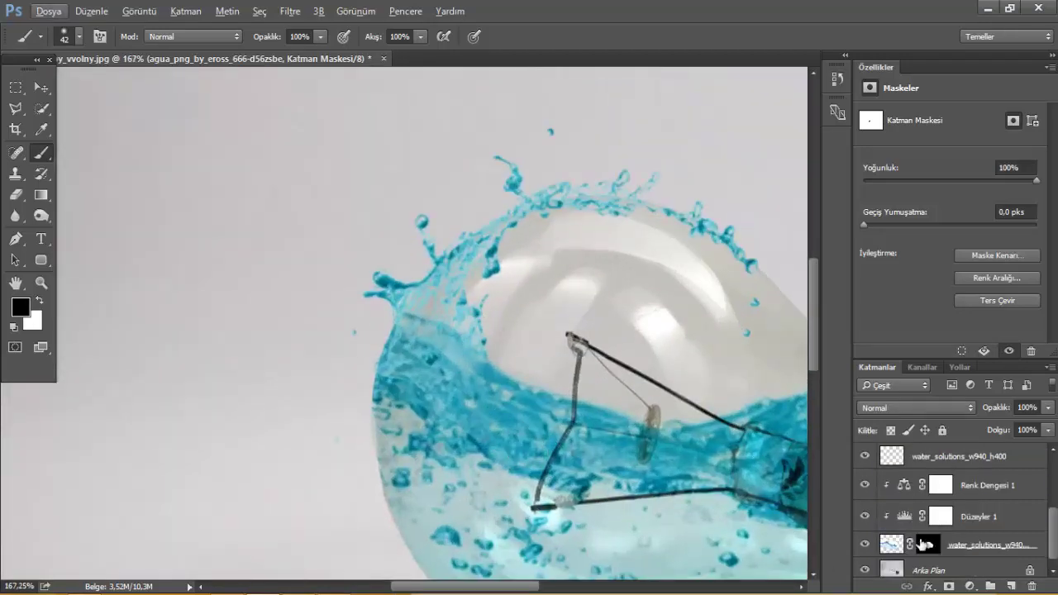
left_click(905, 517)
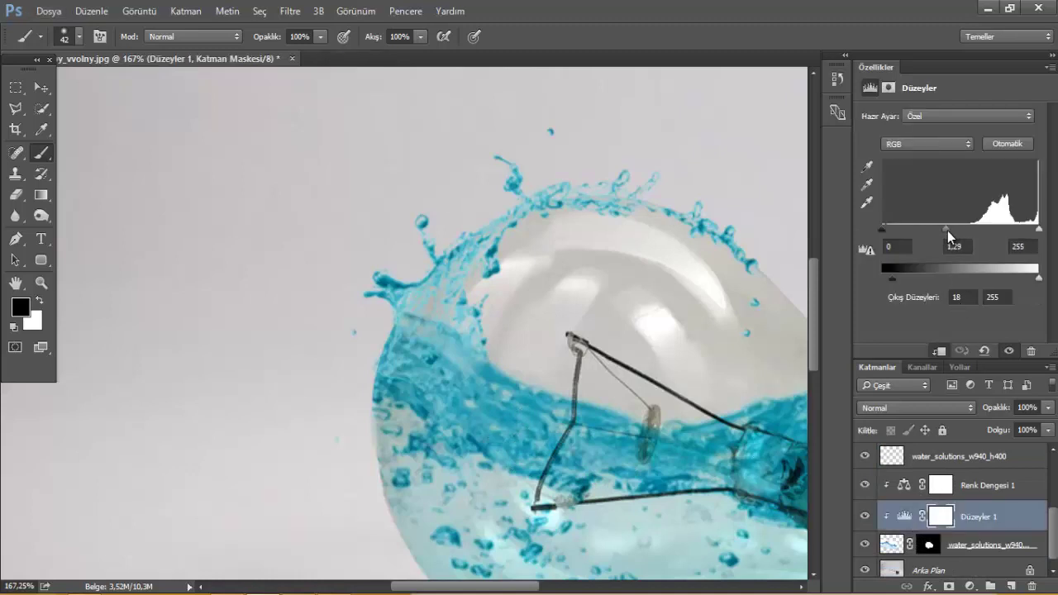
Step: Brighten the bulb's Levels midtones to 1,77
mouse_move(947, 231)
left_mouse_down()
mouse_move(907, 241)
mouse_move(927, 230)
left_mouse_up()
scroll(345, 354, "down", 5)
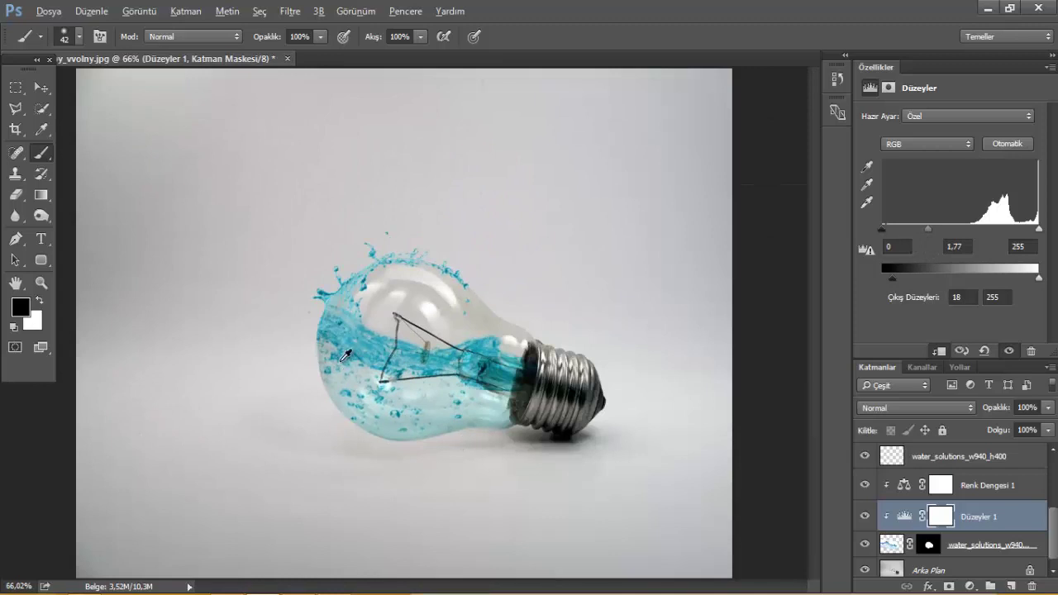
scroll(346, 354, "up", 3)
scroll(373, 366, "up", 1)
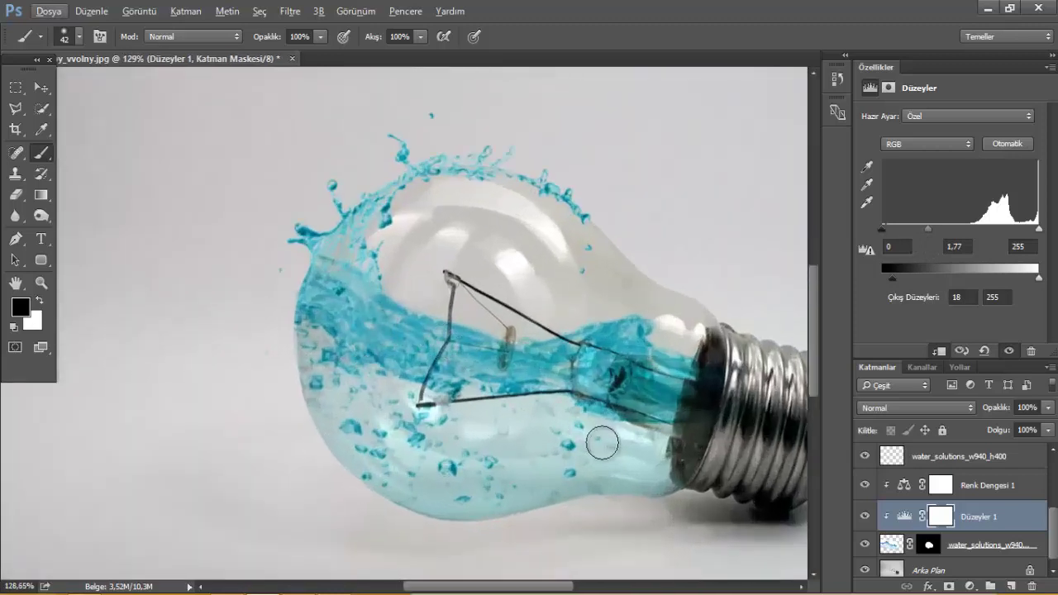
scroll(955, 535, "down", 1)
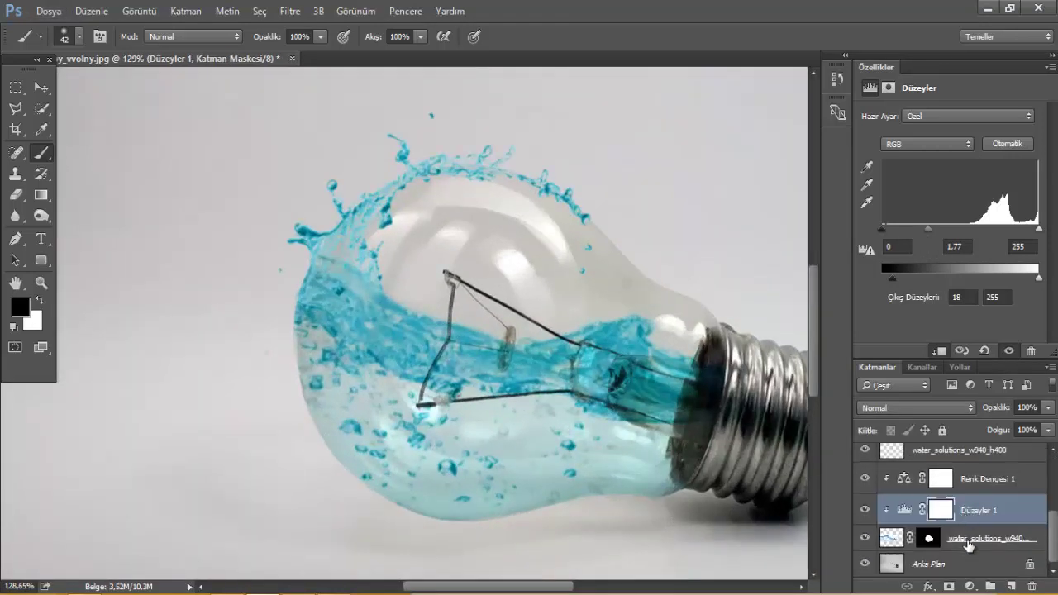
Step: Select Arka Plan and place the fish_PNG25153 clownfish image onto the canvas
left_click(969, 541)
left_click(959, 564)
key("alt+Tab")
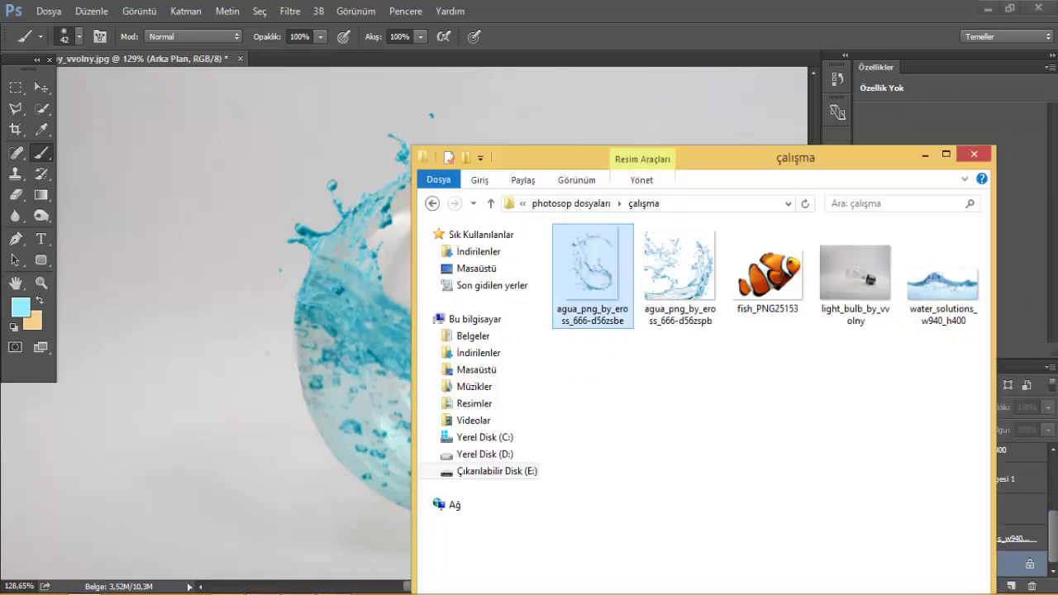
left_click_drag(752, 299, 376, 329)
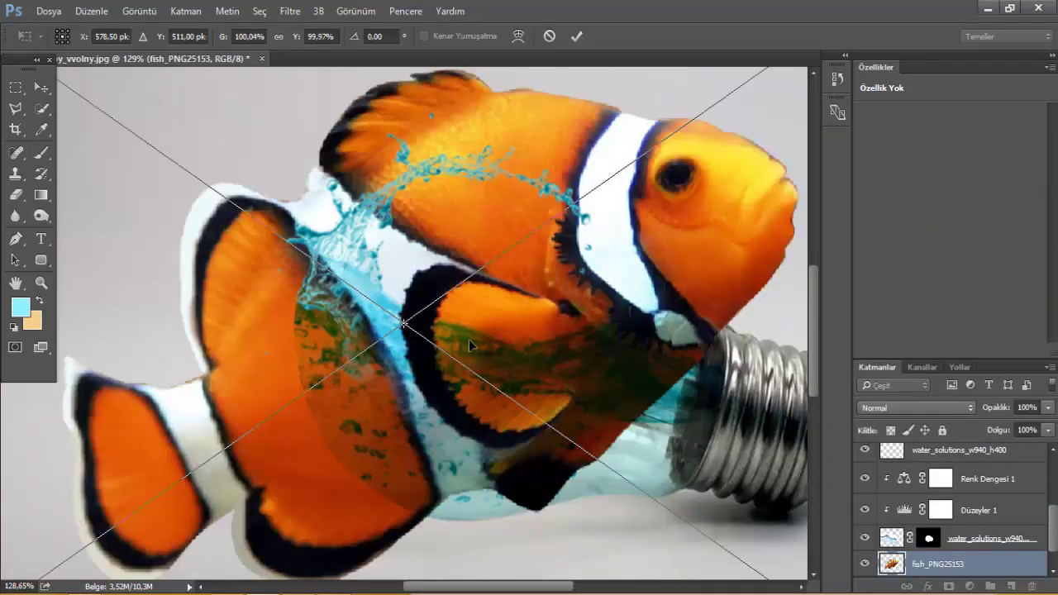
Step: Scale the clownfish to about 10% and position it in the bulb's water
scroll(298, 232, "down", 5)
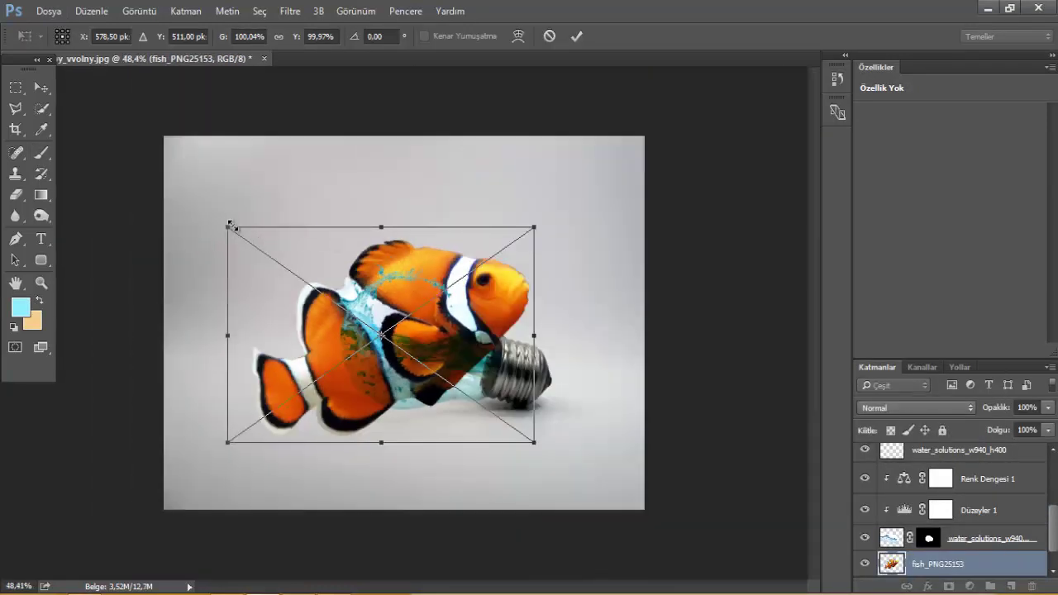
mouse_move(230, 225)
left_mouse_down()
mouse_move(513, 443)
mouse_move(393, 406)
left_mouse_up()
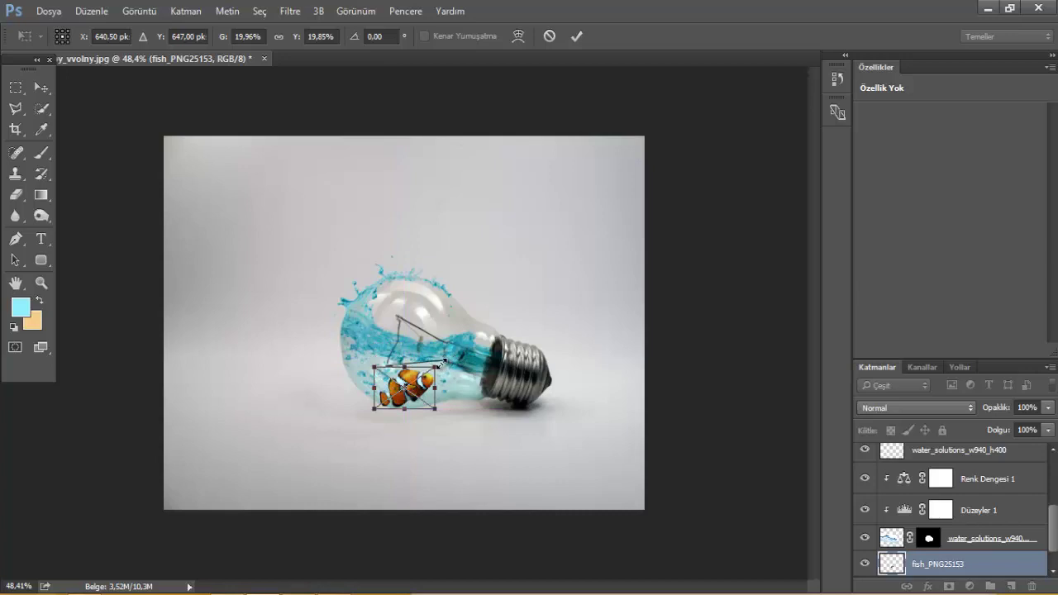
scroll(424, 376, "up", 3)
scroll(446, 380, "up", 3)
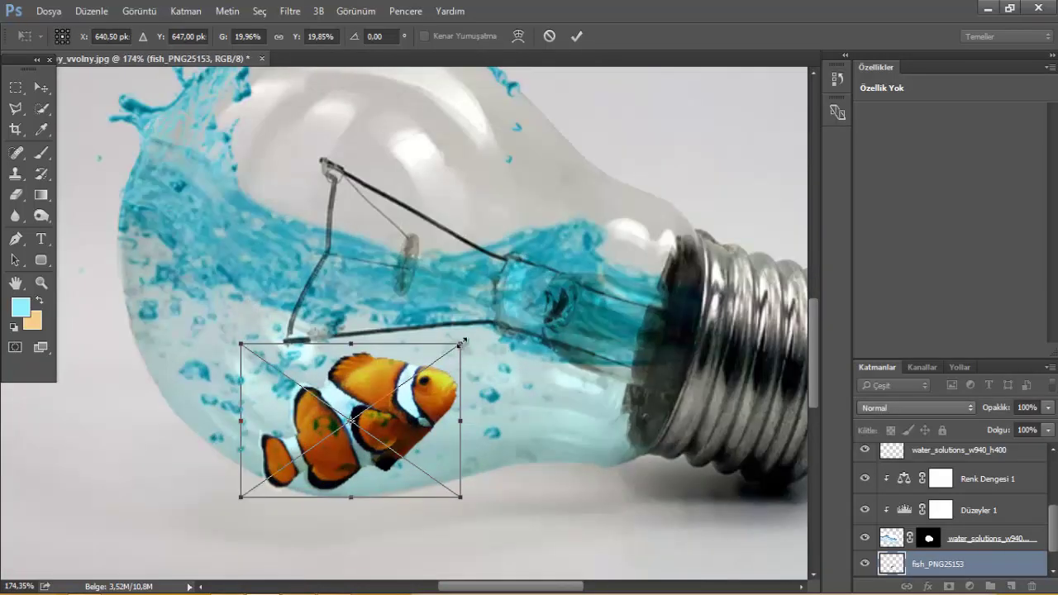
left_click_drag(463, 340, 356, 416)
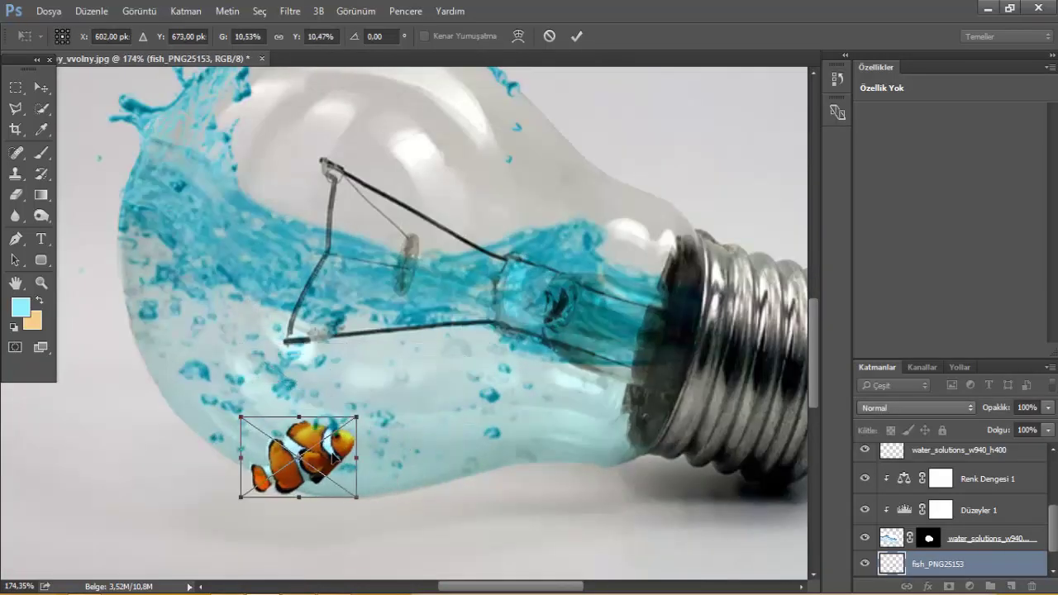
left_click_drag(334, 457, 436, 379)
key("Return")
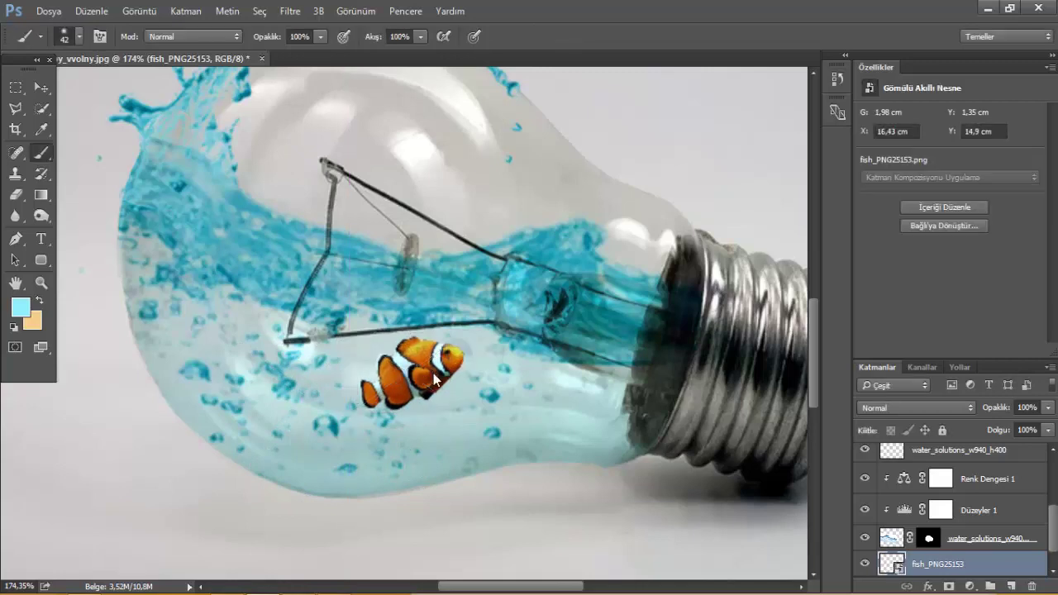
Step: Tilt the clownfish about 30° and nudge it lower and right in the water
key("ctrl+t")
mouse_move(505, 323)
left_mouse_down()
mouse_move(523, 365)
mouse_move(519, 352)
left_mouse_up()
key("Return")
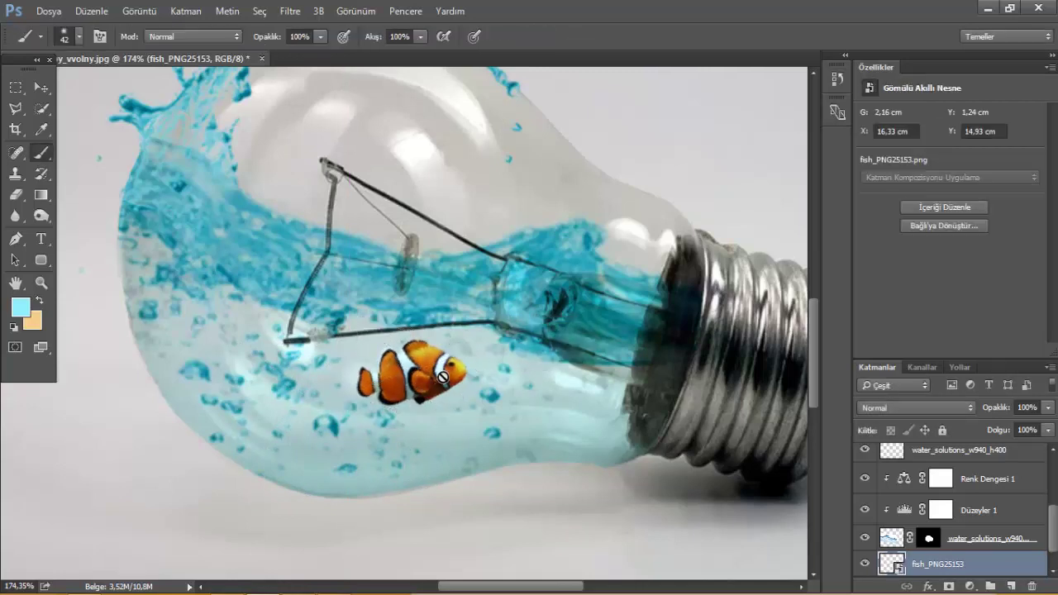
scroll(437, 371, "down", 5)
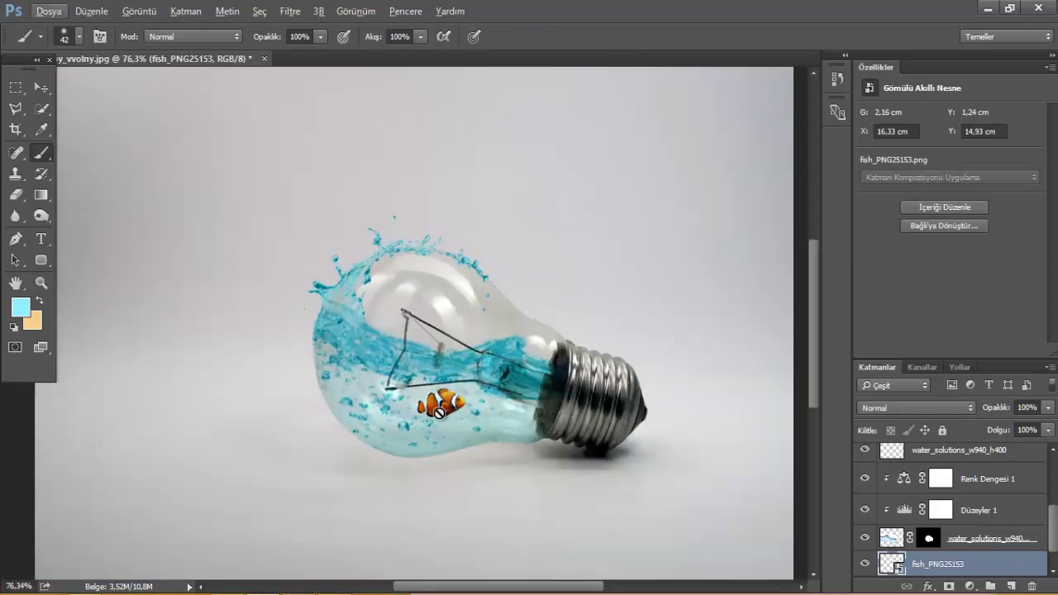
key("v")
mouse_move(453, 413)
left_mouse_down()
mouse_move(407, 312)
mouse_move(368, 350)
mouse_move(480, 431)
left_mouse_up()
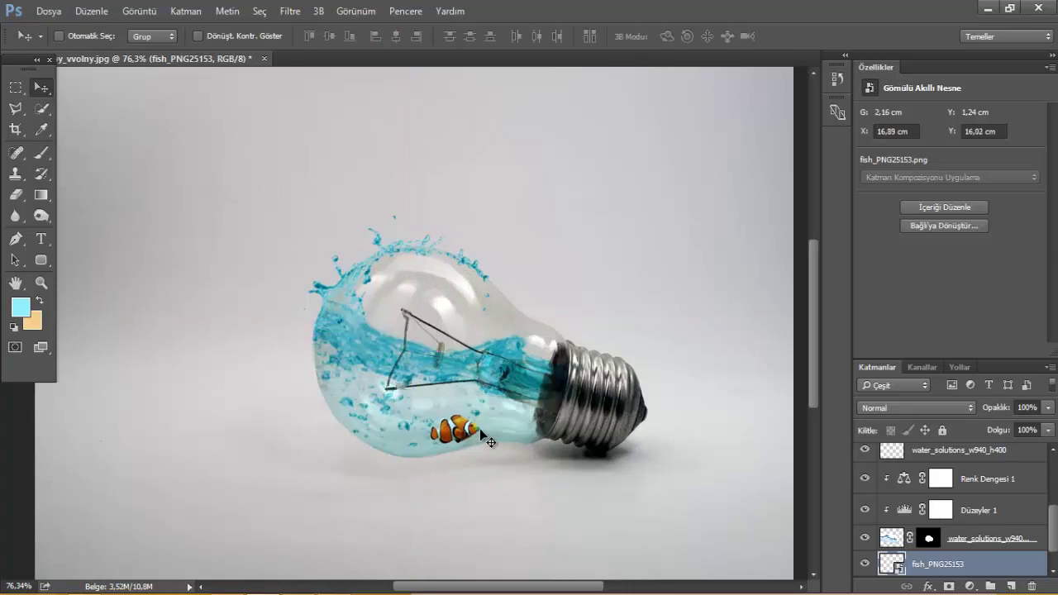
Step: Move the clownfish layer to the top of the layer stack
scroll(481, 430, "up", 3)
scroll(471, 451, "up", 3)
scroll(493, 465, "up", 2)
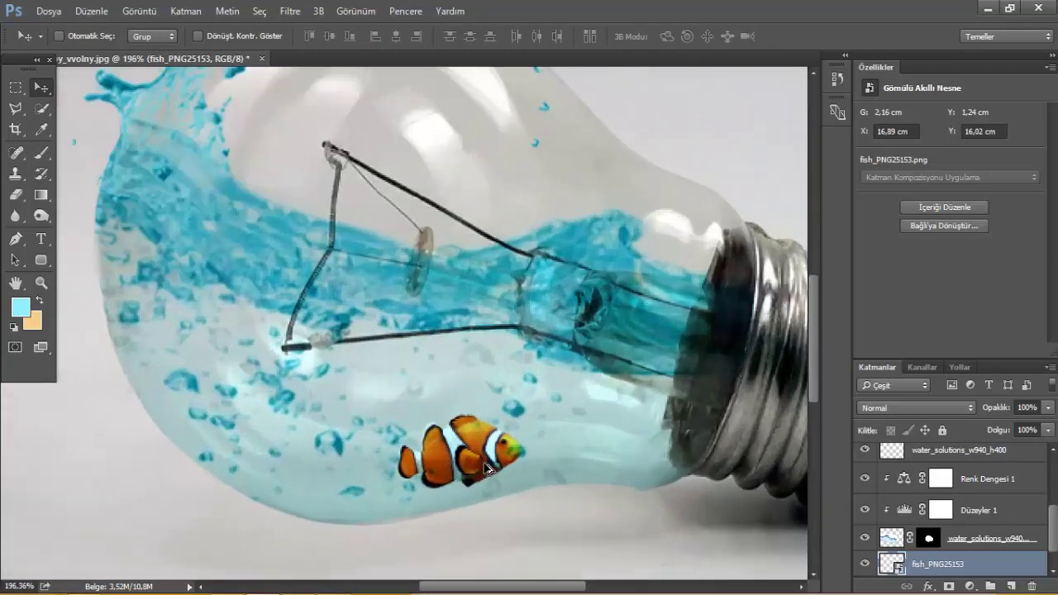
scroll(488, 467, "up", 2)
left_click_drag(899, 567, 938, 406)
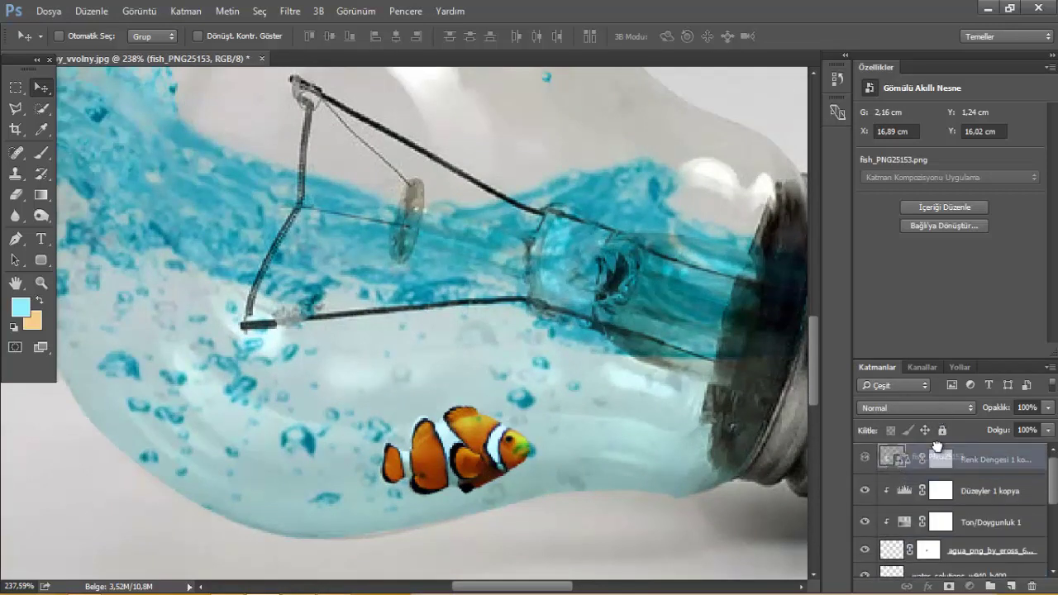
left_click_drag(943, 446, 942, 450)
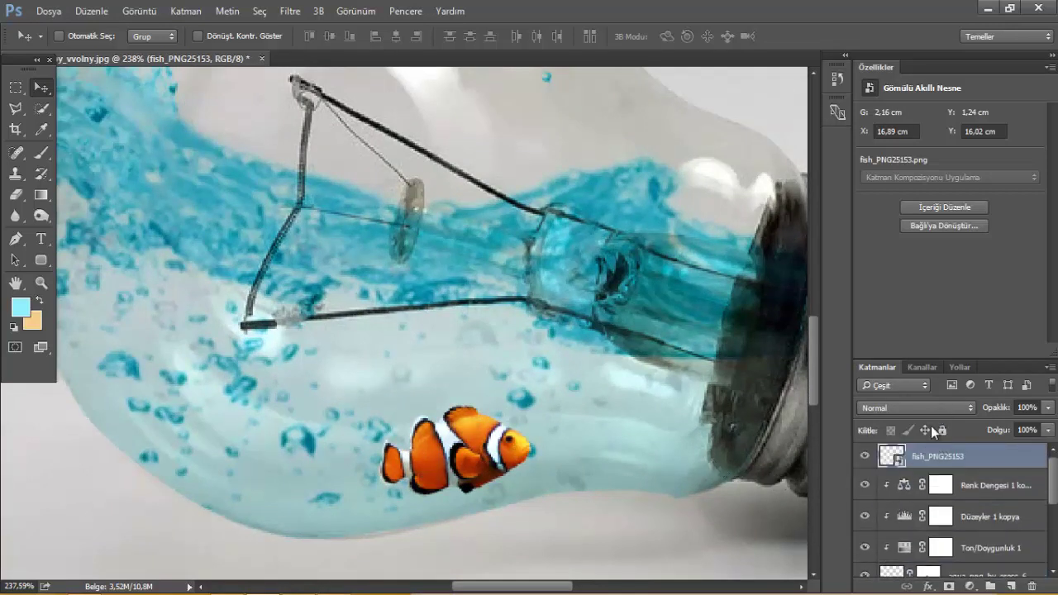
Step: Preview different blend modes on the clownfish layer
left_click(934, 408)
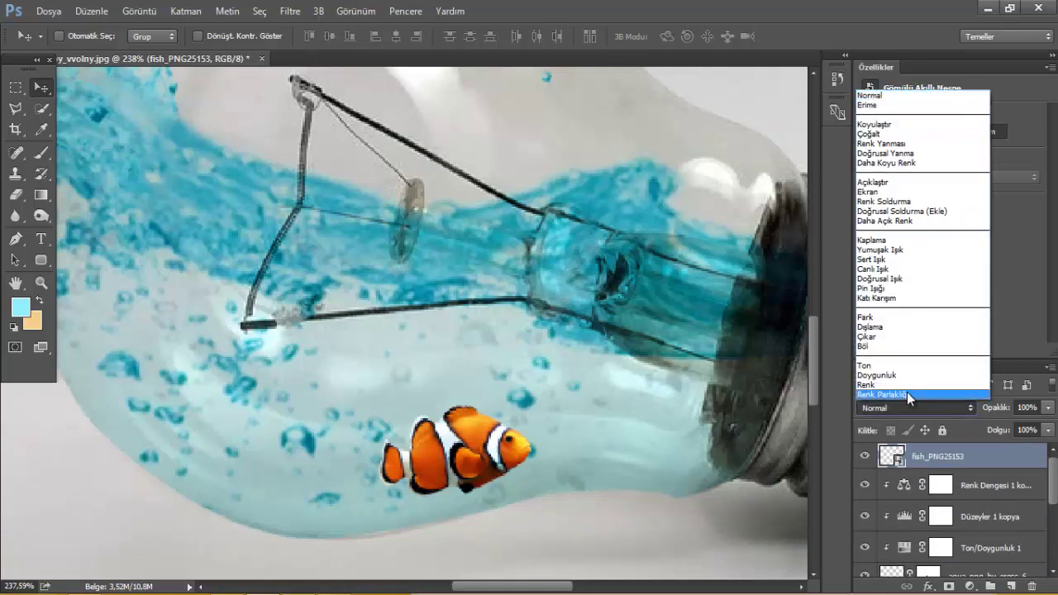
left_click(900, 390)
scroll(895, 407, "up", 2)
scroll(901, 410, "up", 2)
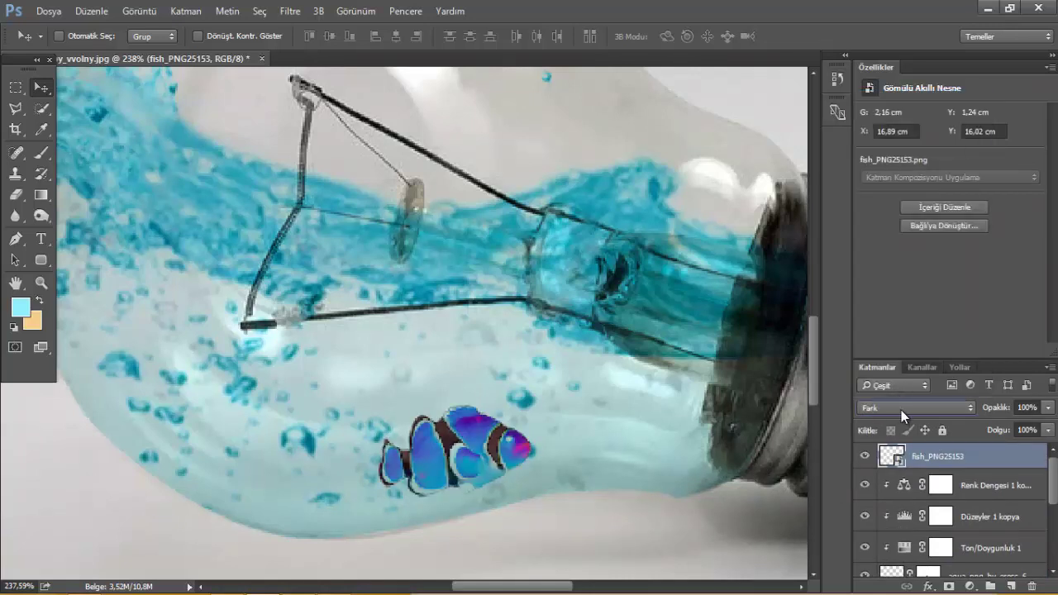
scroll(901, 409, "up", 2)
scroll(901, 410, "up", 1)
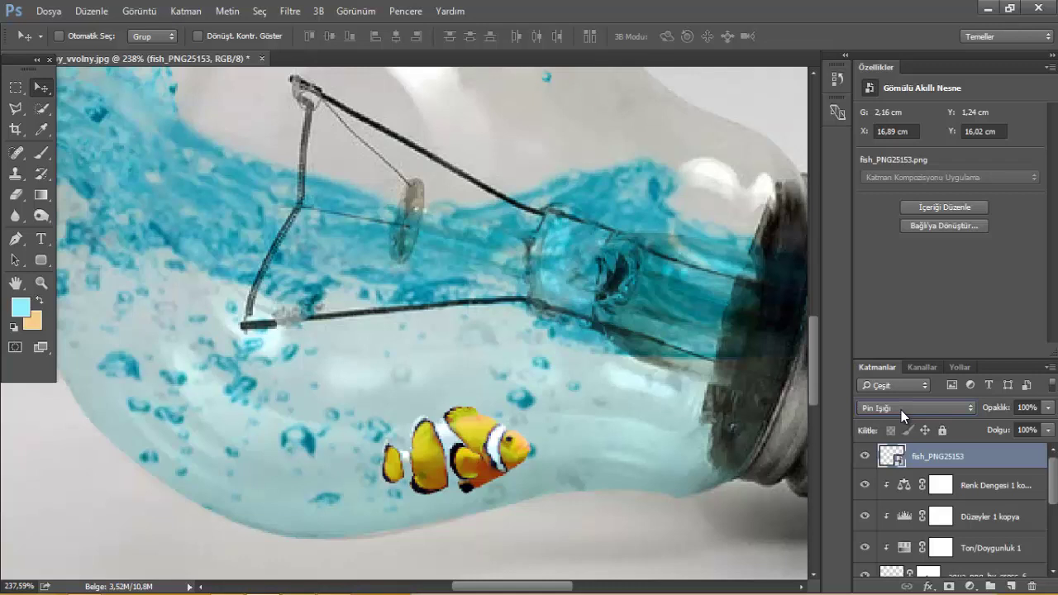
scroll(900, 410, "up", 1)
scroll(901, 410, "up", 2)
scroll(901, 409, "up", 2)
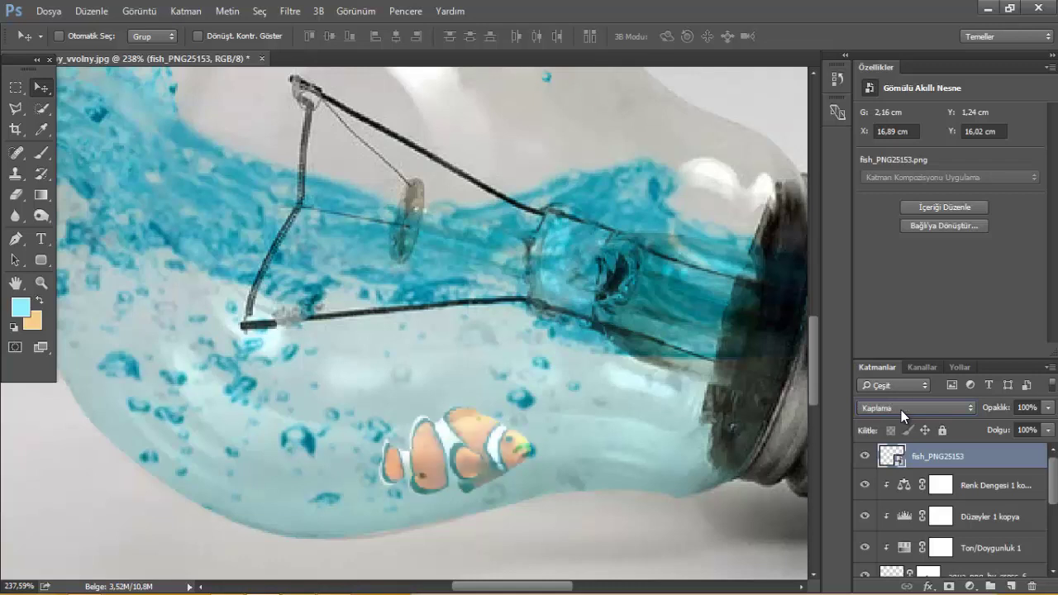
scroll(899, 414, "down", 3)
scroll(900, 418, "down", 2)
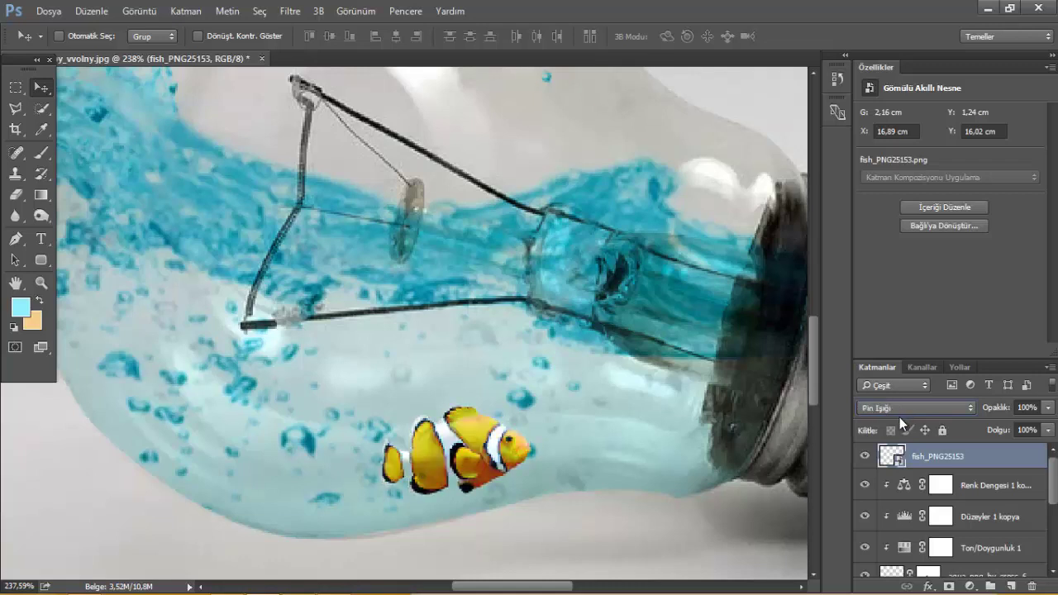
scroll(899, 418, "down", 1)
Step: Set the clownfish layer's blend mode to Pin Light
left_click(900, 407)
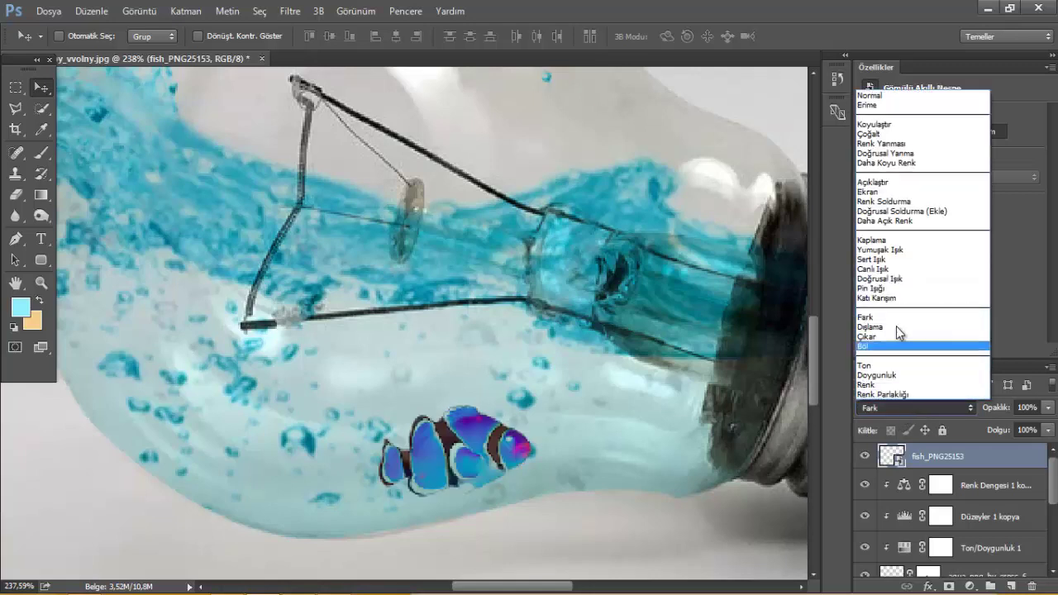
left_click(888, 309)
scroll(887, 405, "up", 3)
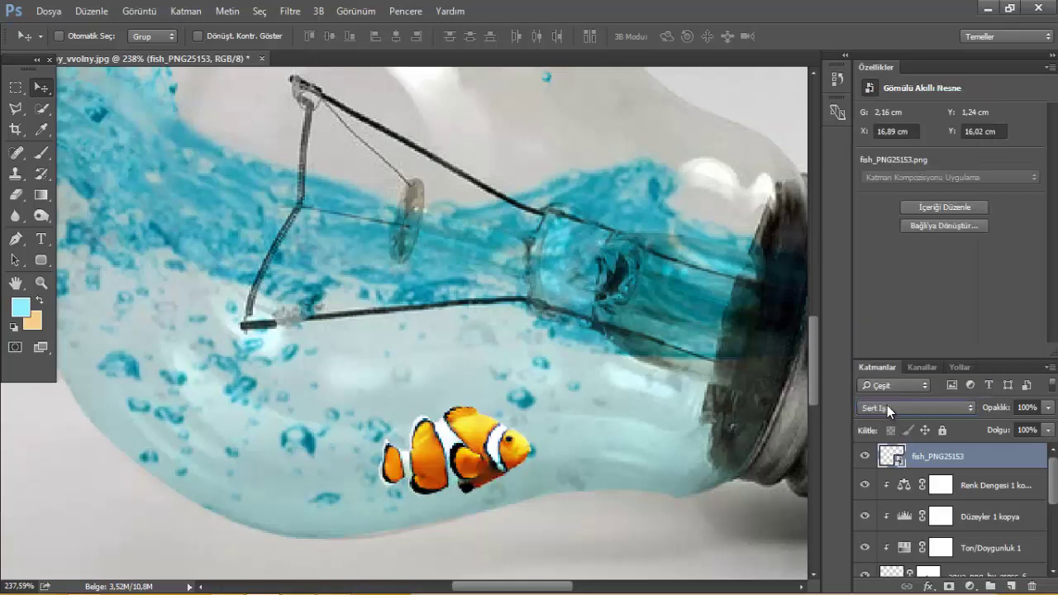
scroll(887, 405, "up", 2)
scroll(887, 404, "up", 2)
scroll(885, 405, "up", 1)
scroll(885, 405, "down", 2)
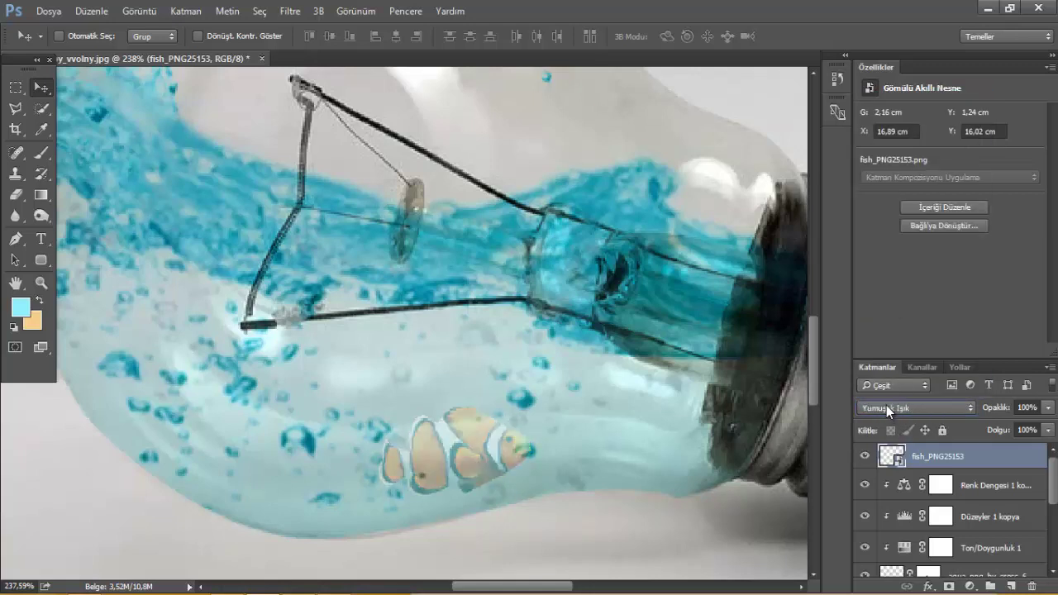
scroll(886, 405, "down", 2)
scroll(886, 405, "down", 2)
scroll(885, 402, "down", 1)
scroll(885, 403, "down", 1)
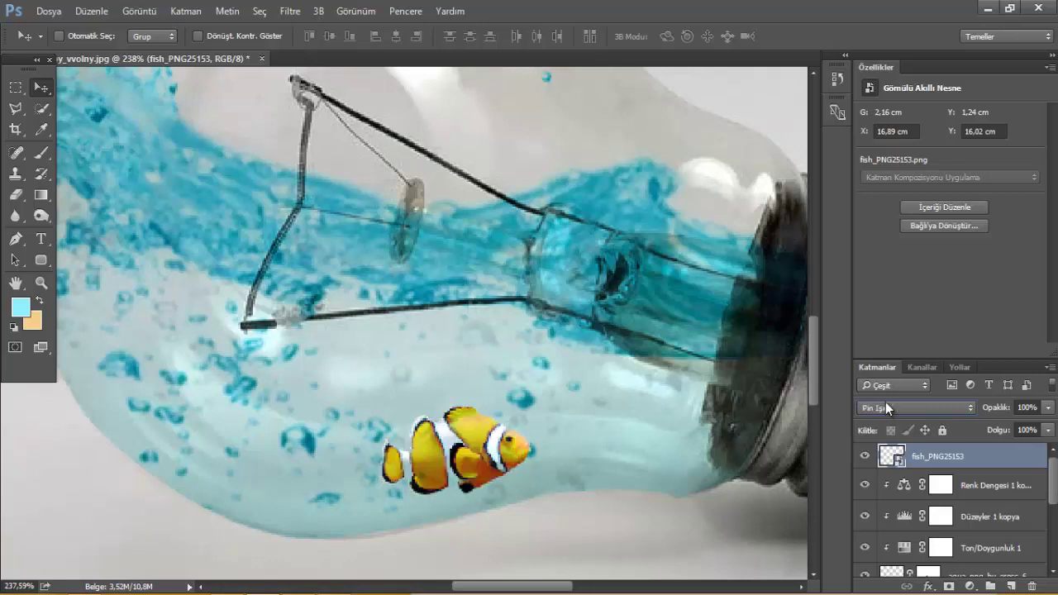
scroll(878, 400, "down", 1)
scroll(878, 399, "up", 1)
Step: Duplicate the fish layer, with the copy set to Normal blending at 38% opacity
key("ctrl+j")
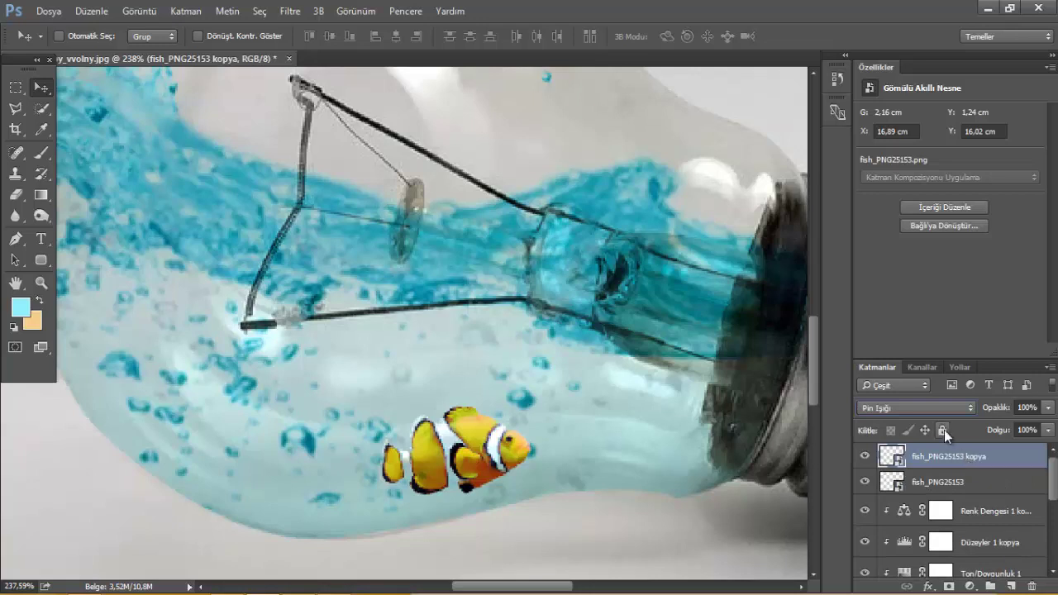
left_click(919, 408)
left_click(862, 95)
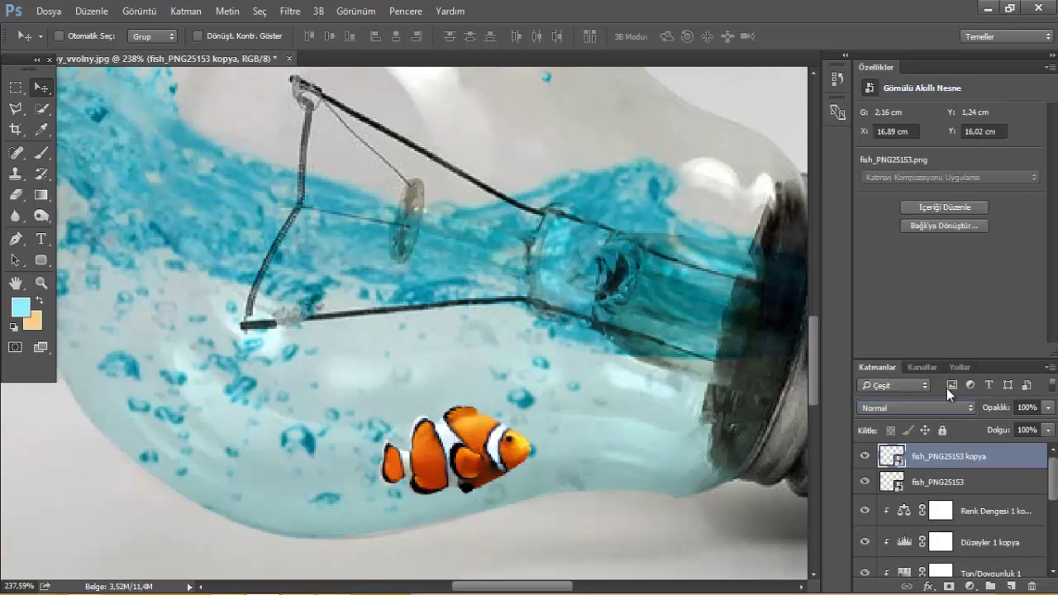
mouse_move(1048, 408)
left_mouse_down()
mouse_move(956, 439)
mouse_move(1010, 453)
mouse_move(987, 458)
mouse_move(1002, 458)
left_mouse_up()
left_click(36, 90)
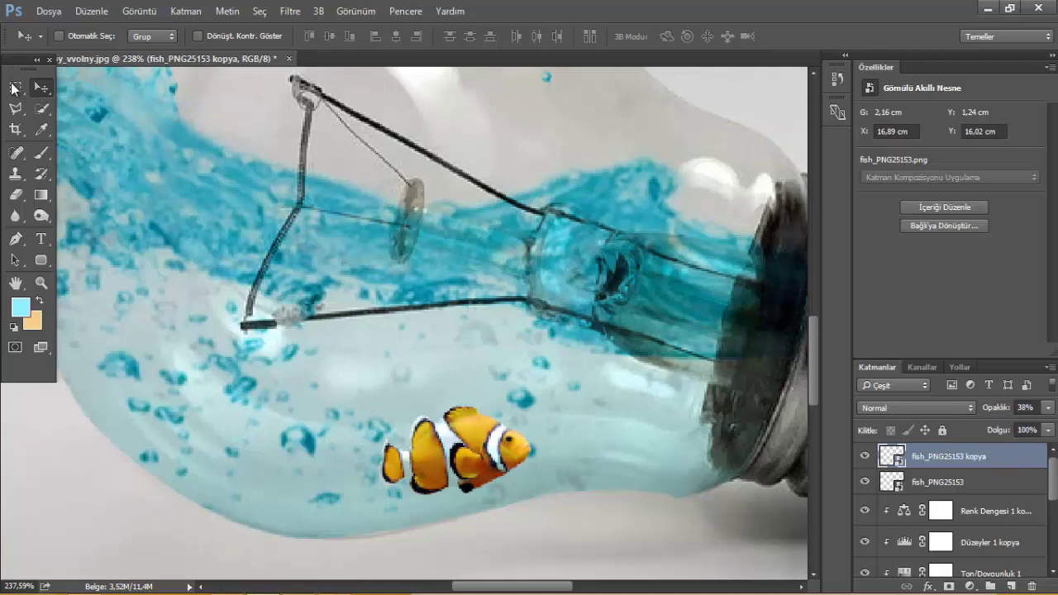
scroll(227, 259, "down", 5)
scroll(227, 259, "down", 2)
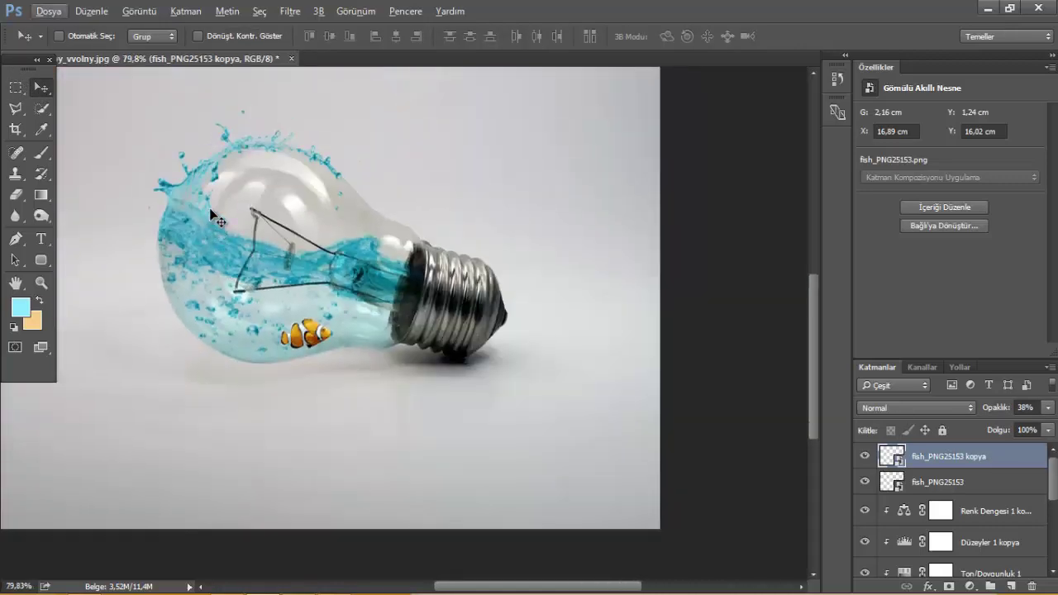
scroll(198, 324, "down", 2)
scroll(361, 368, "up", 4)
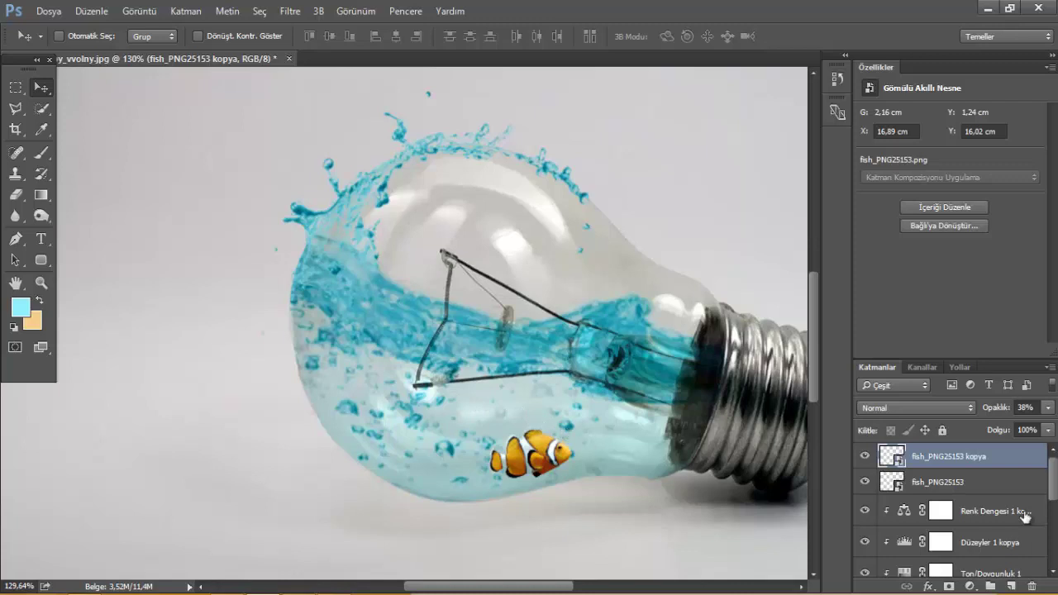
Step: Select both fish layers, reposition them, and tilt them about -15°
left_click(961, 485, "shift")
left_click_drag(556, 473, 392, 342)
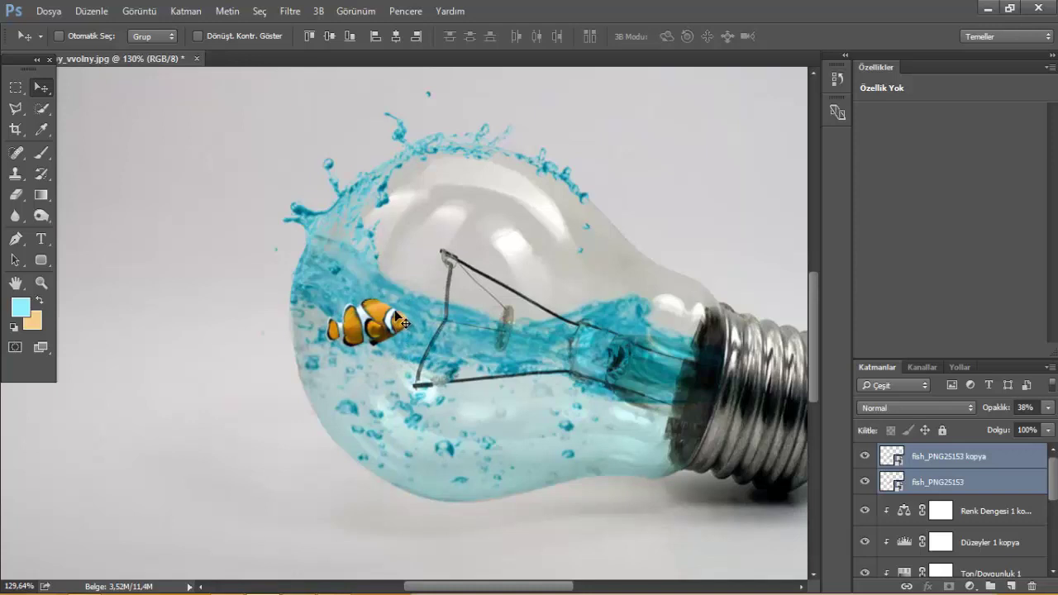
left_click_drag(396, 325, 397, 350)
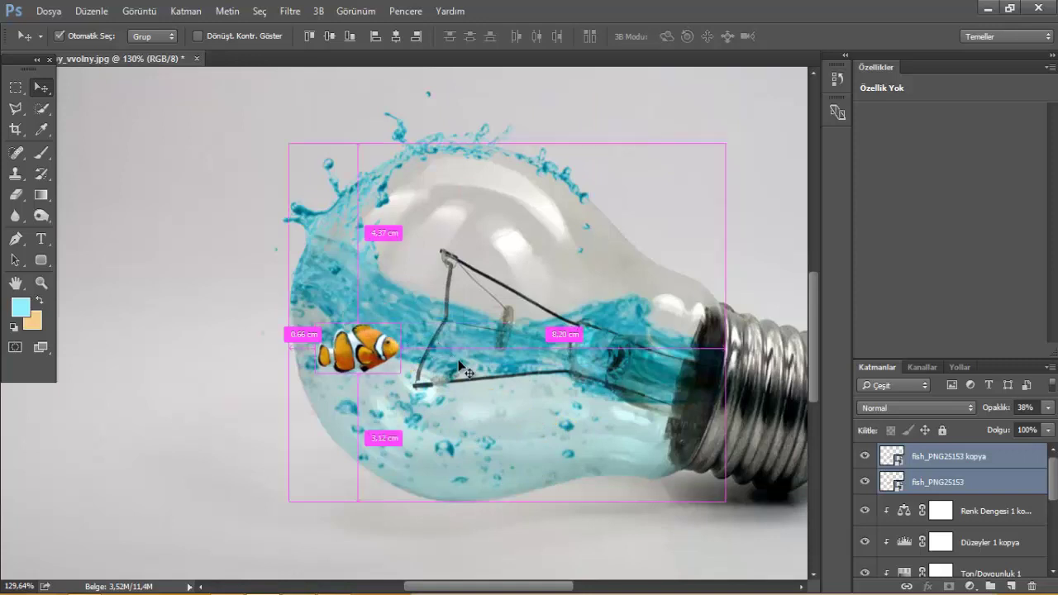
key("ctrl+t")
mouse_move(574, 428)
left_mouse_down()
mouse_move(568, 371)
mouse_move(553, 354)
left_mouse_up()
left_click_drag(385, 357, 395, 337)
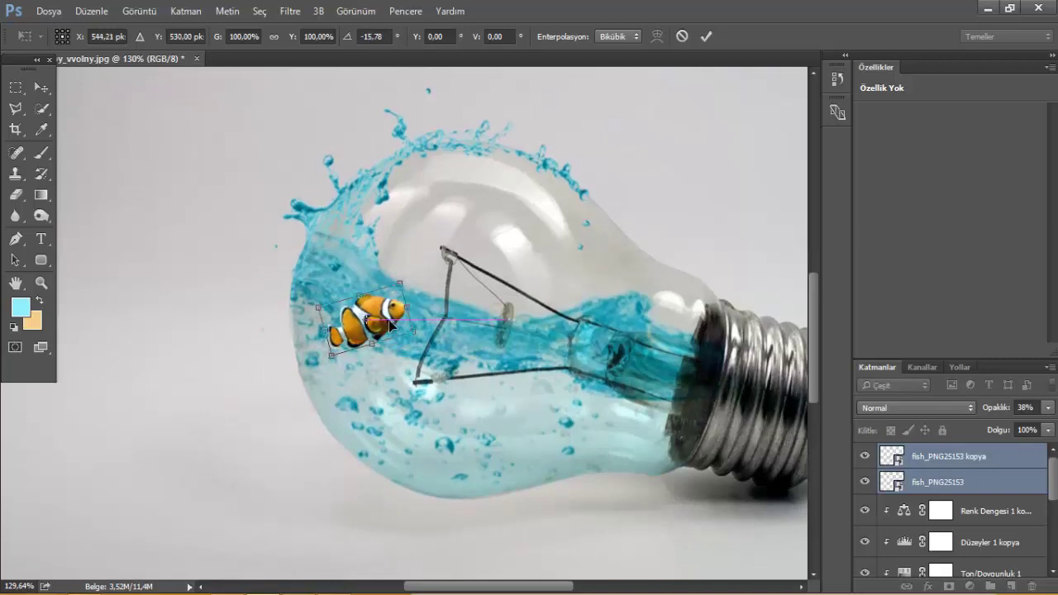
key("Return")
Step: Move both fish lower into the bulb's bottom water, below the filament
key("ctrl+0")
scroll(415, 405, "down", 3)
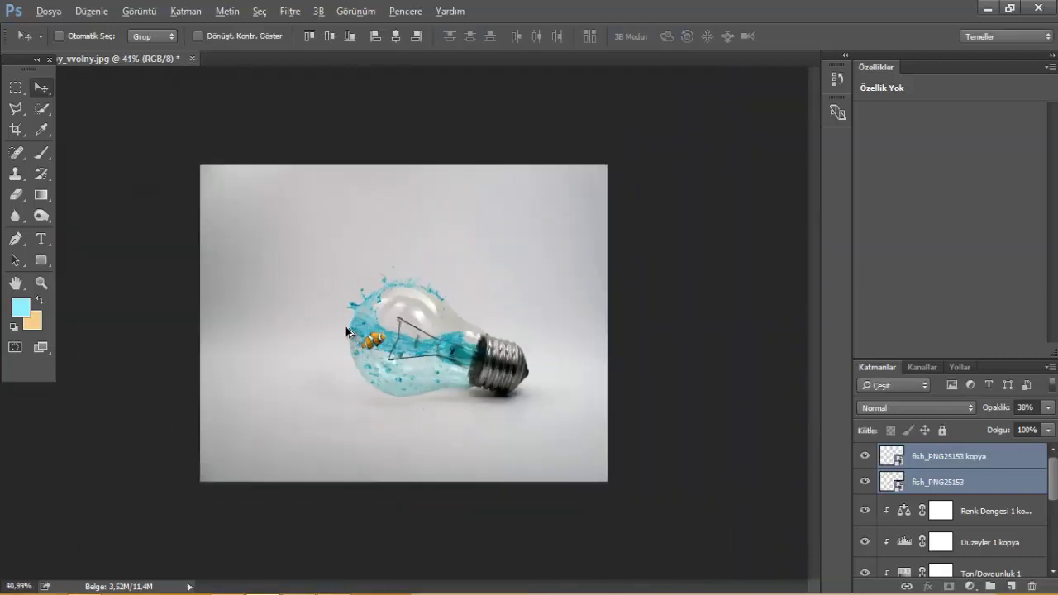
scroll(347, 331, "up", 3)
scroll(348, 335, "up", 2)
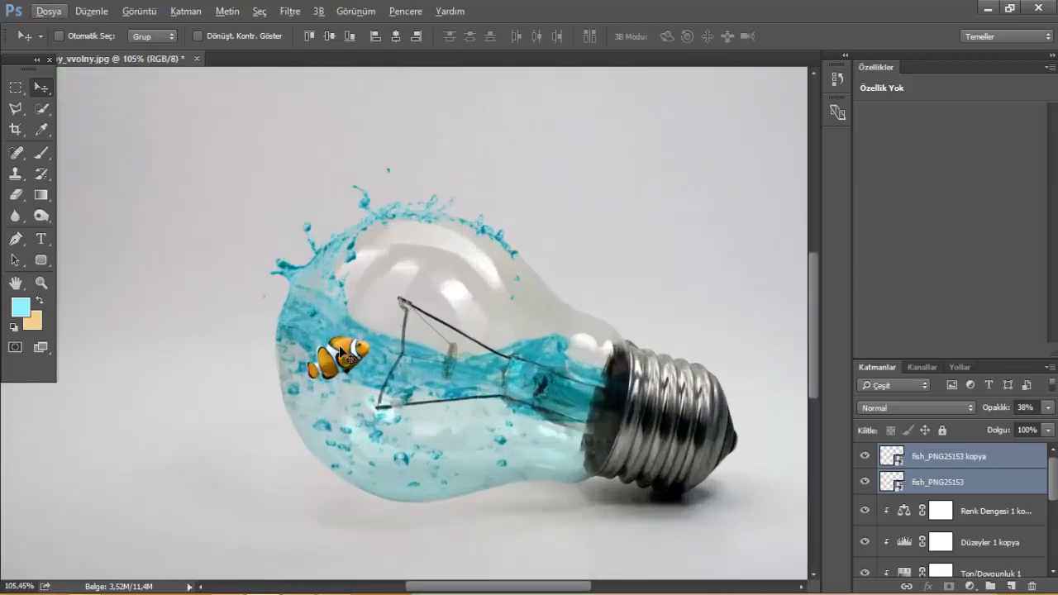
left_click_drag(350, 357, 450, 440)
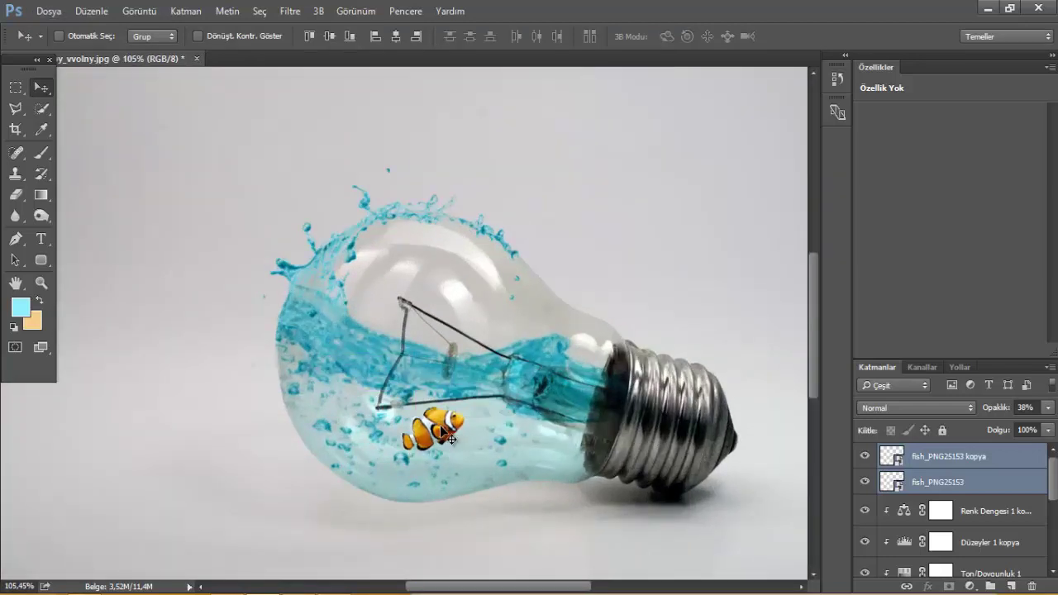
left_click_drag(453, 442, 489, 473)
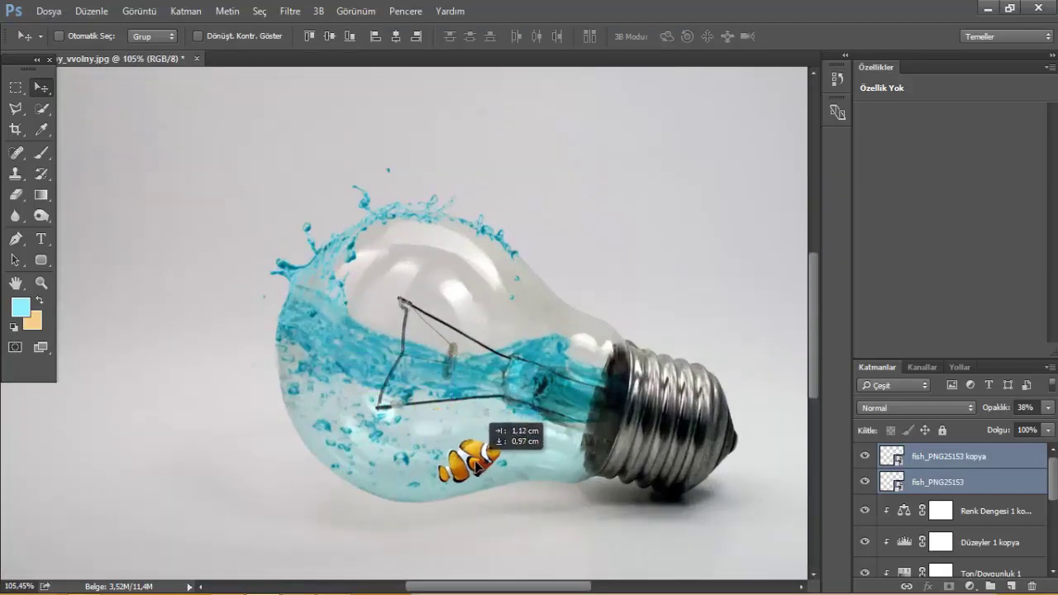
scroll(546, 458, "down", 2)
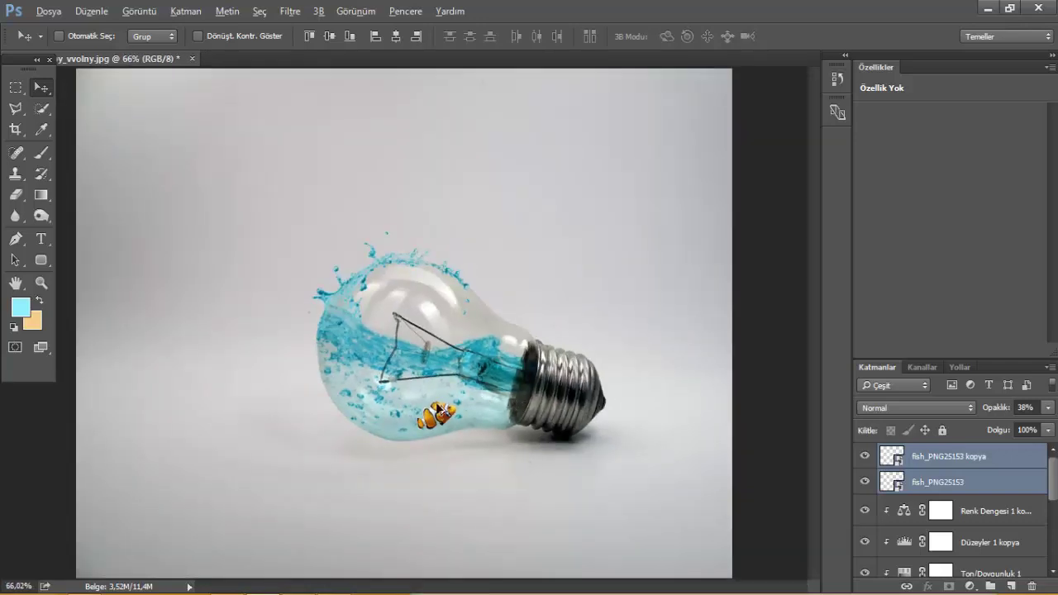
scroll(375, 380, "up", 1)
scroll(335, 399, "up", 1)
scroll(337, 401, "up", 1)
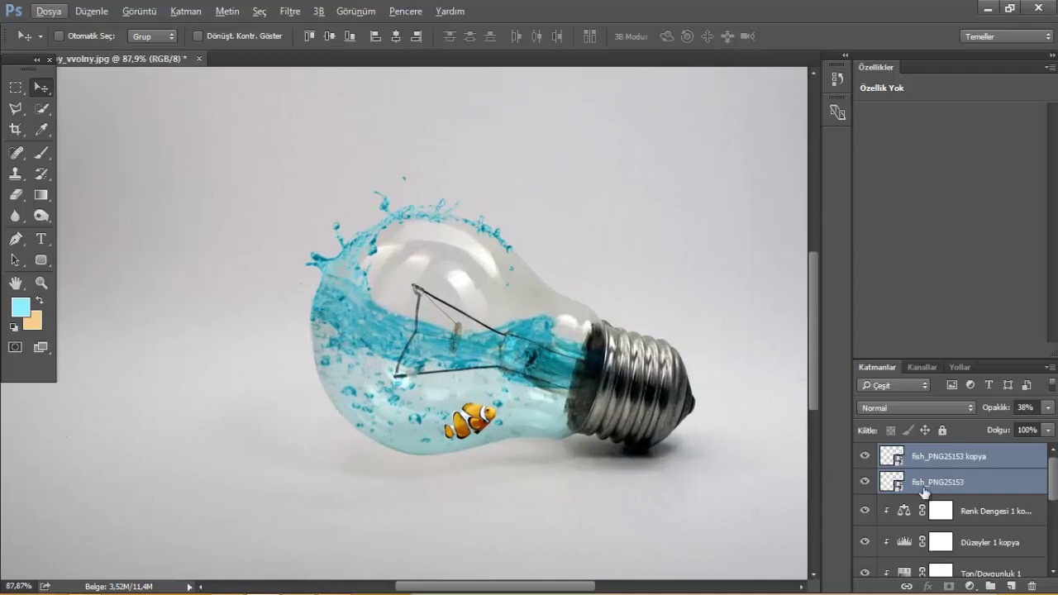
scroll(959, 538, "down", 1)
scroll(957, 539, "down", 3)
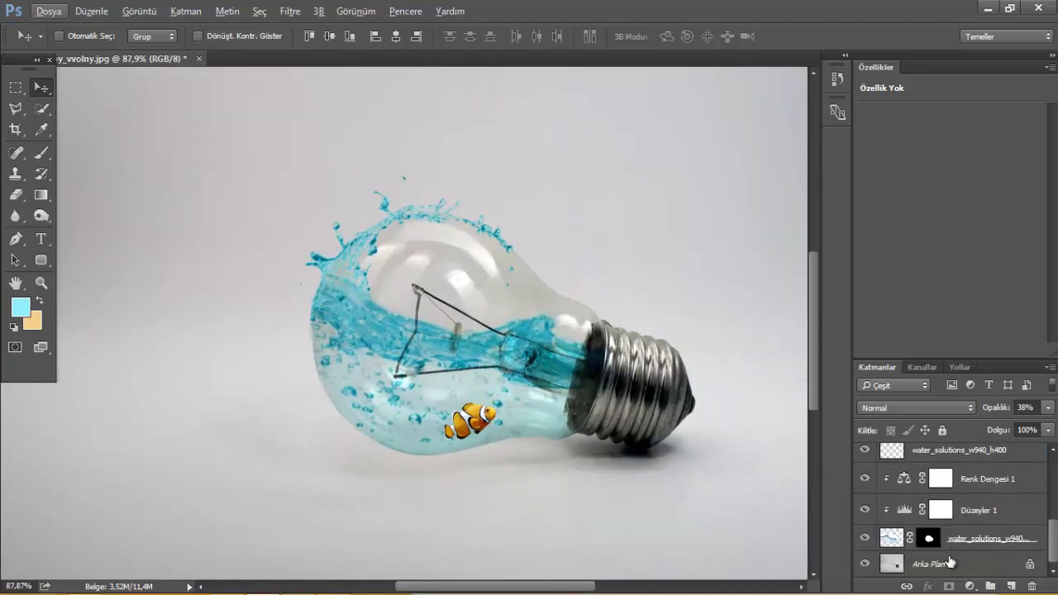
Step: Add a #92f0fe light cyan Solid Color fill layer above the Arka Plan background
left_click(951, 562)
left_click(969, 586)
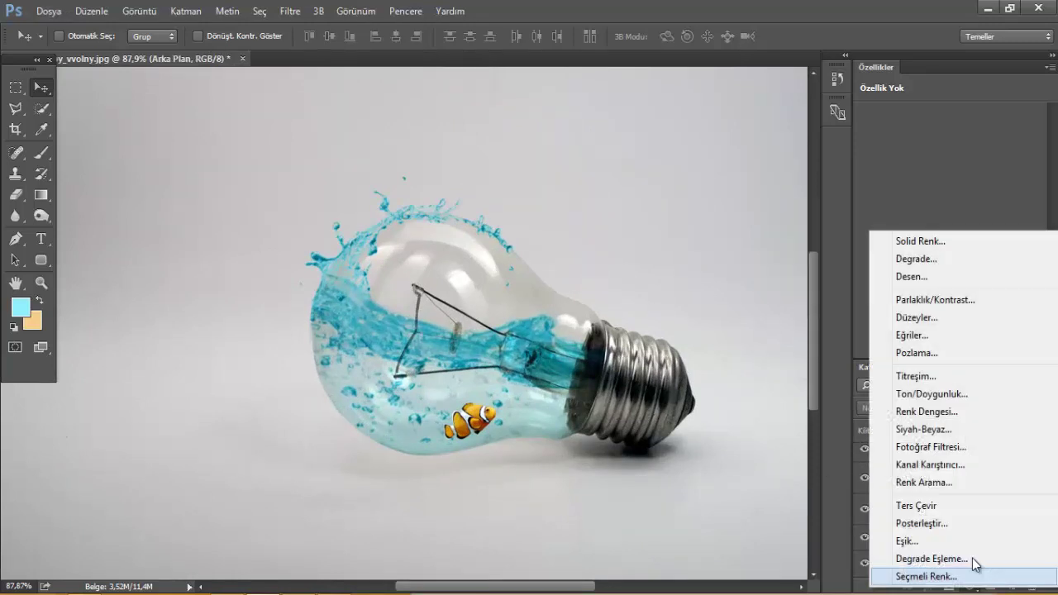
left_click(936, 245)
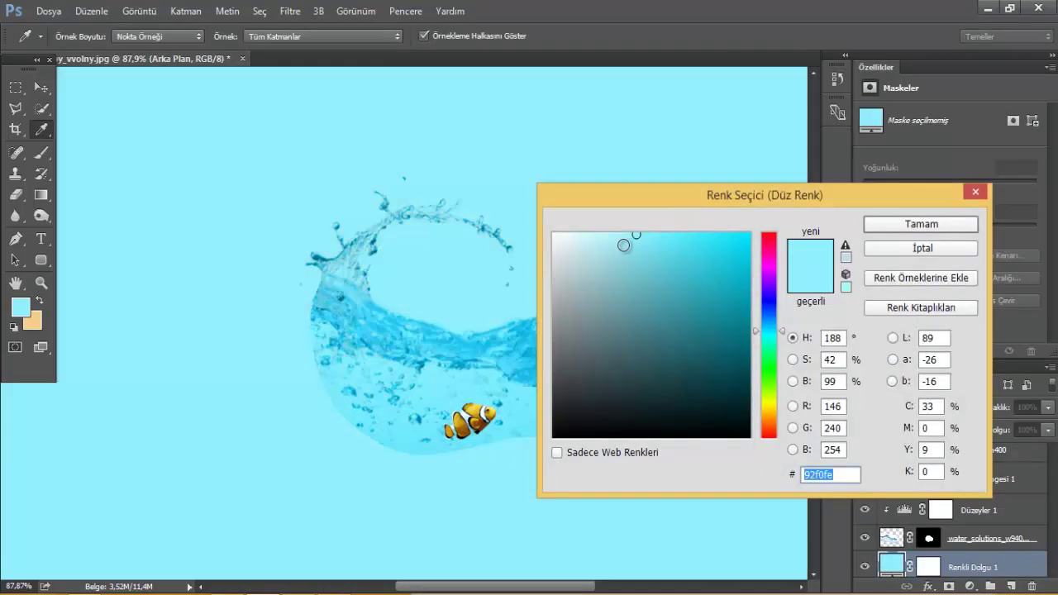
left_click(895, 231)
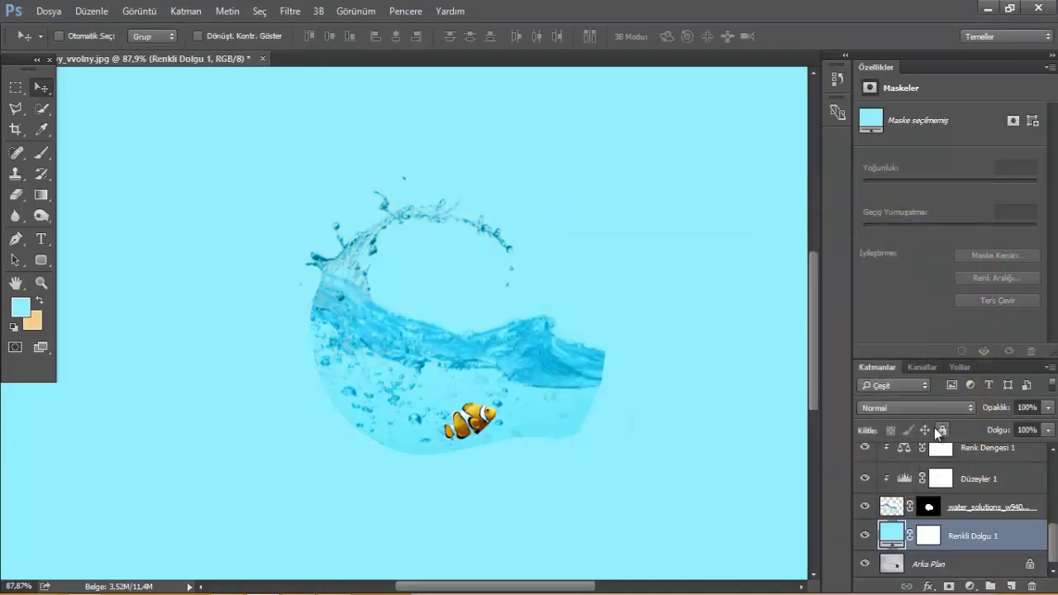
left_click(938, 408)
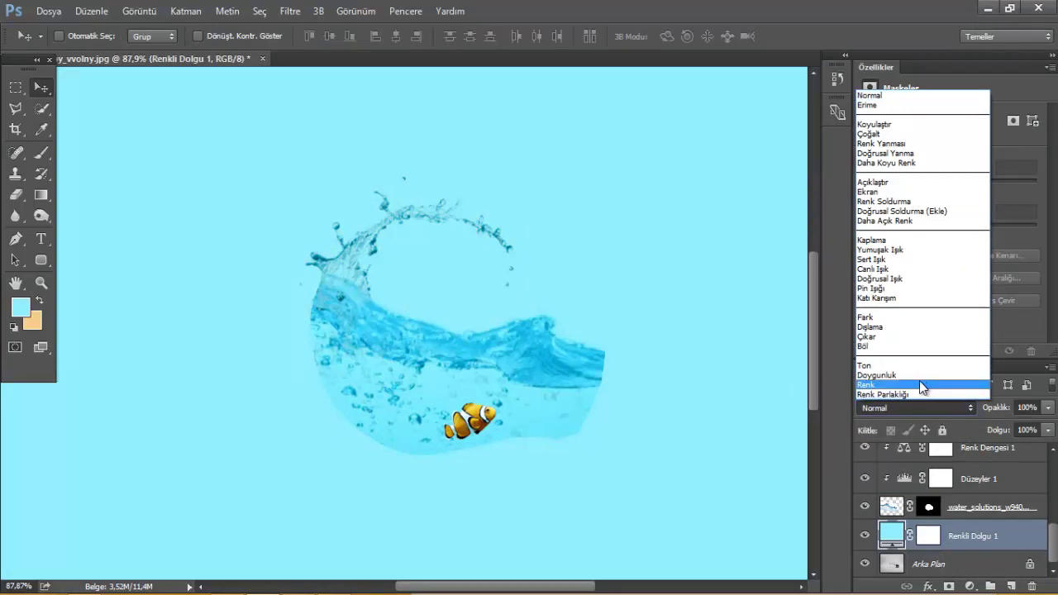
Step: Invert the fill's mask and replace it with a copy of the water layer's mask
left_click(929, 538)
left_click(996, 300)
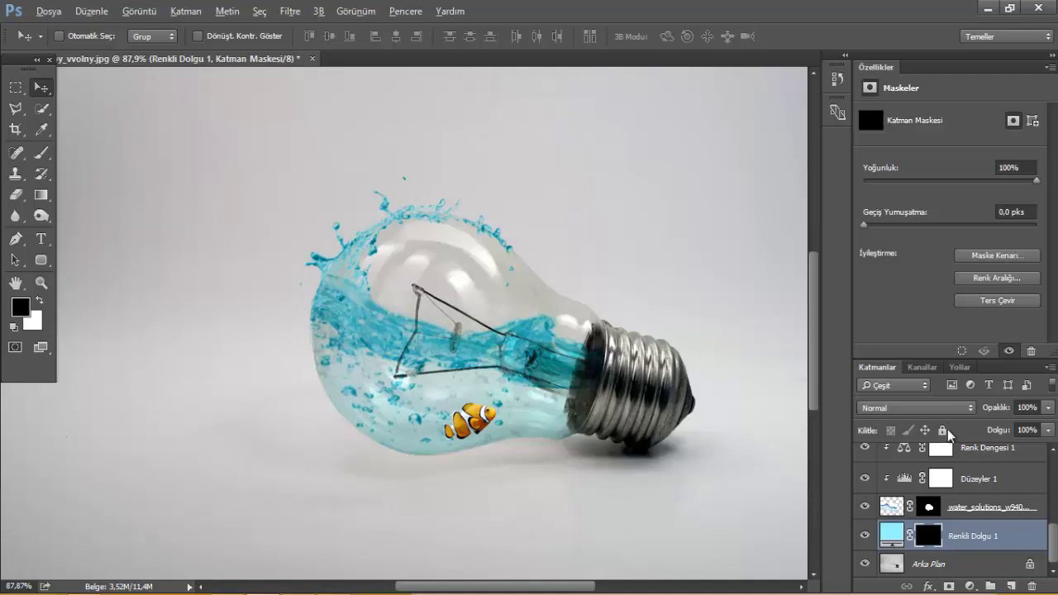
left_click_drag(930, 509, 929, 537)
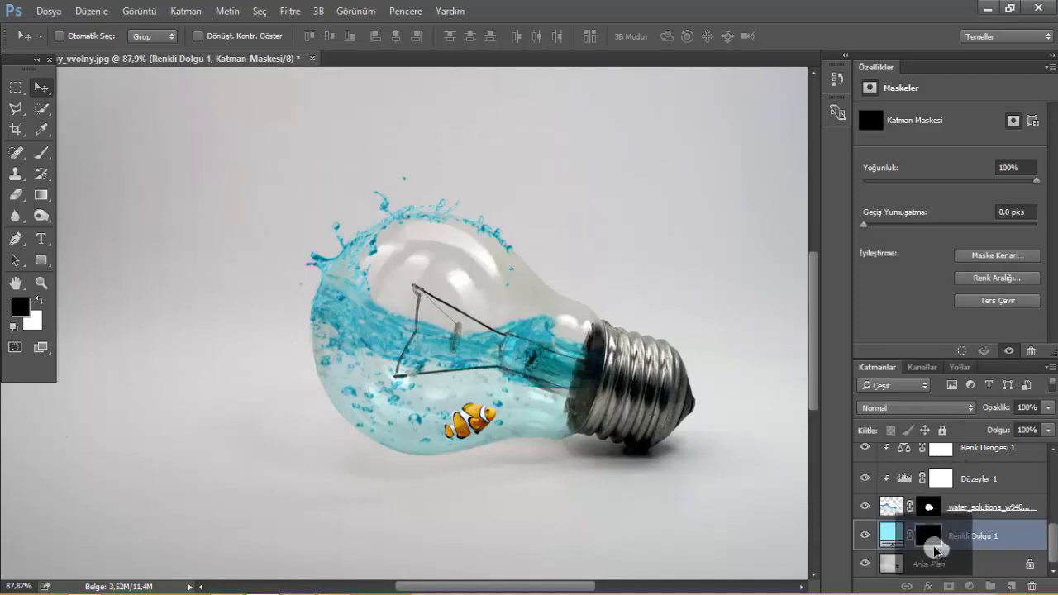
left_click(453, 242)
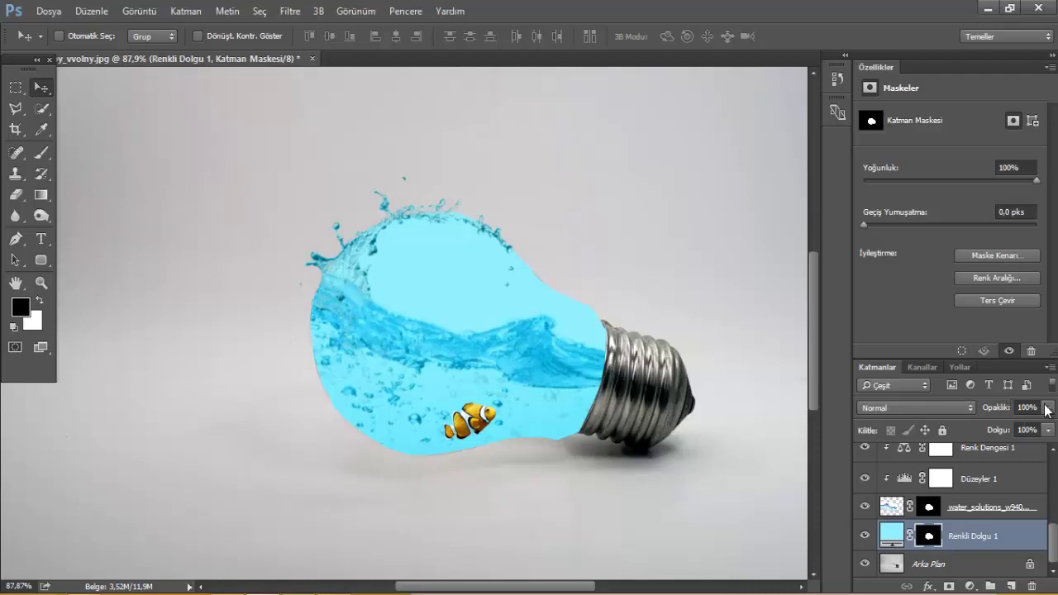
Step: Try painting black on the fill mask over the upper bulb, then undo those strokes
left_click(42, 152)
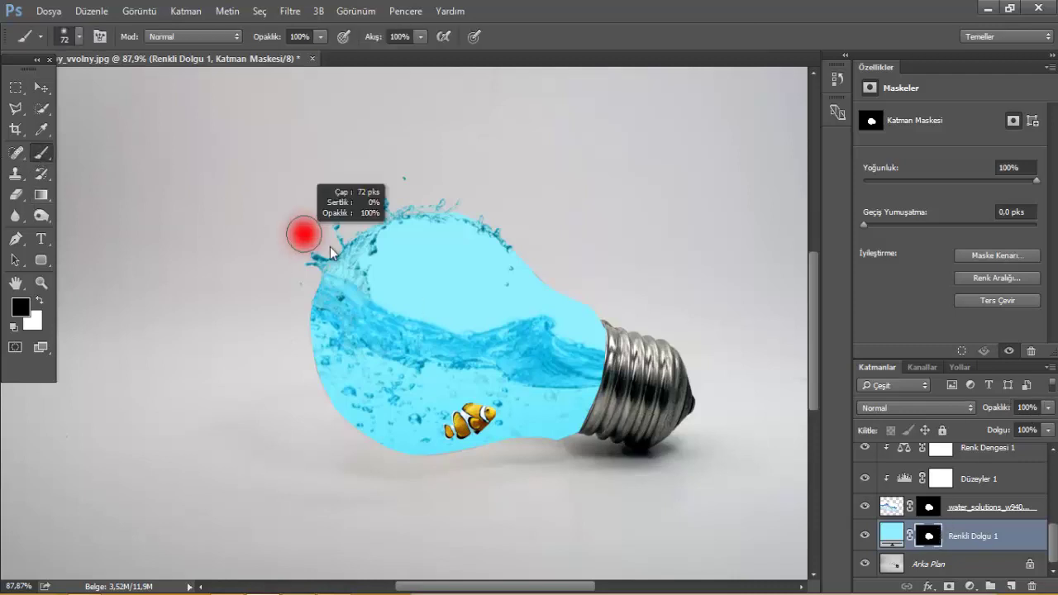
left_click_drag(420, 265, 579, 323)
left_click_drag(354, 272, 567, 302)
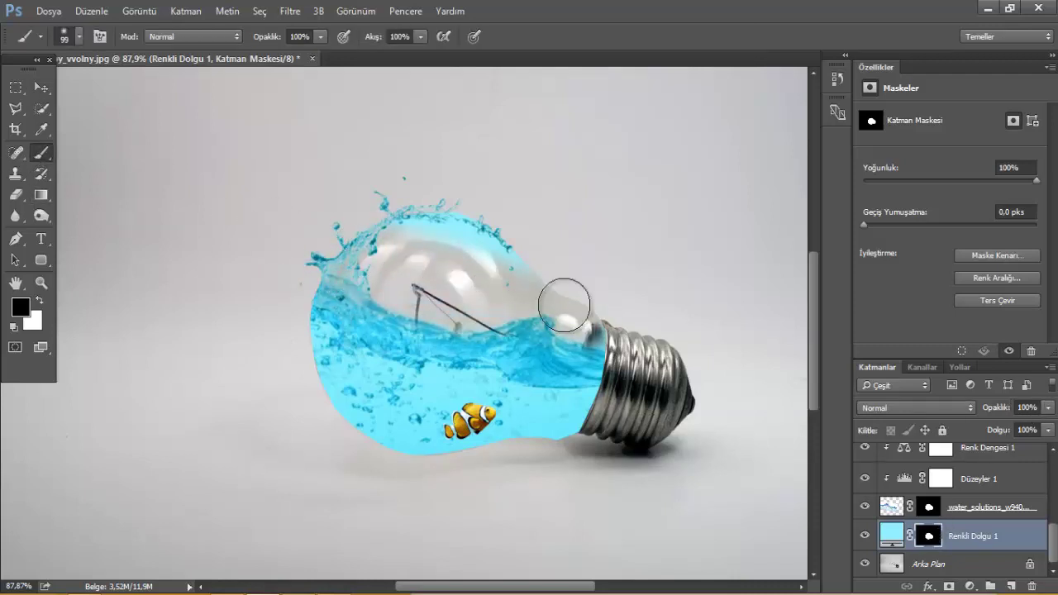
key("ctrl+z")
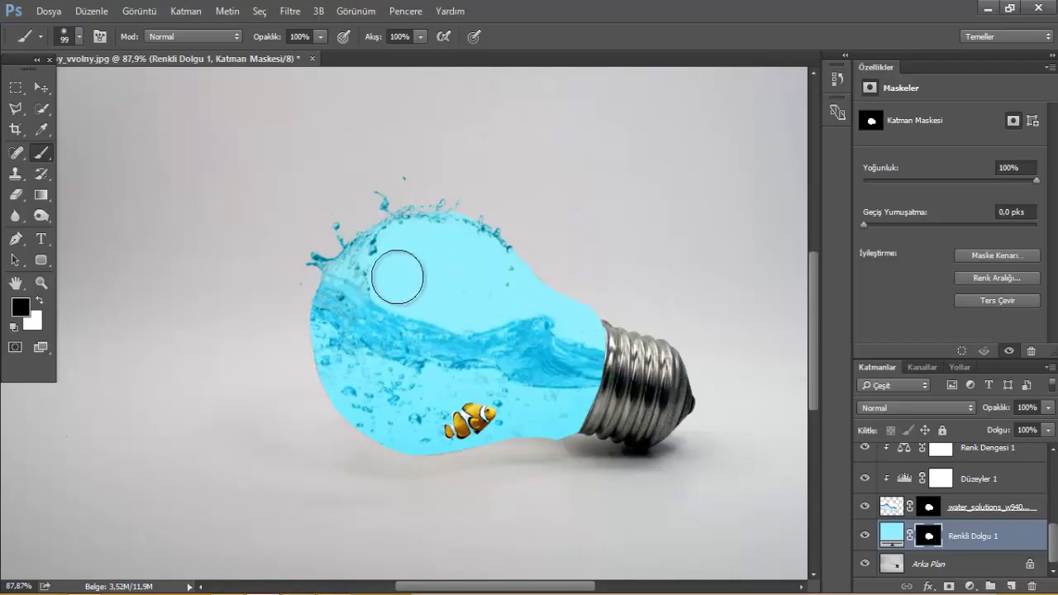
left_click_drag(394, 259, 516, 257)
key("ctrl+z")
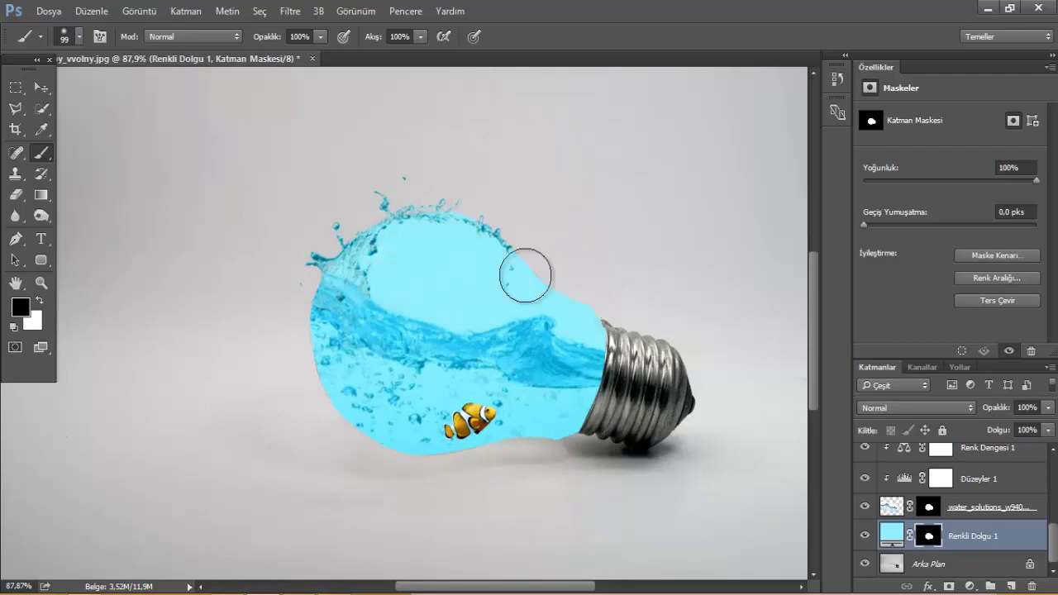
key("]")
key("]")
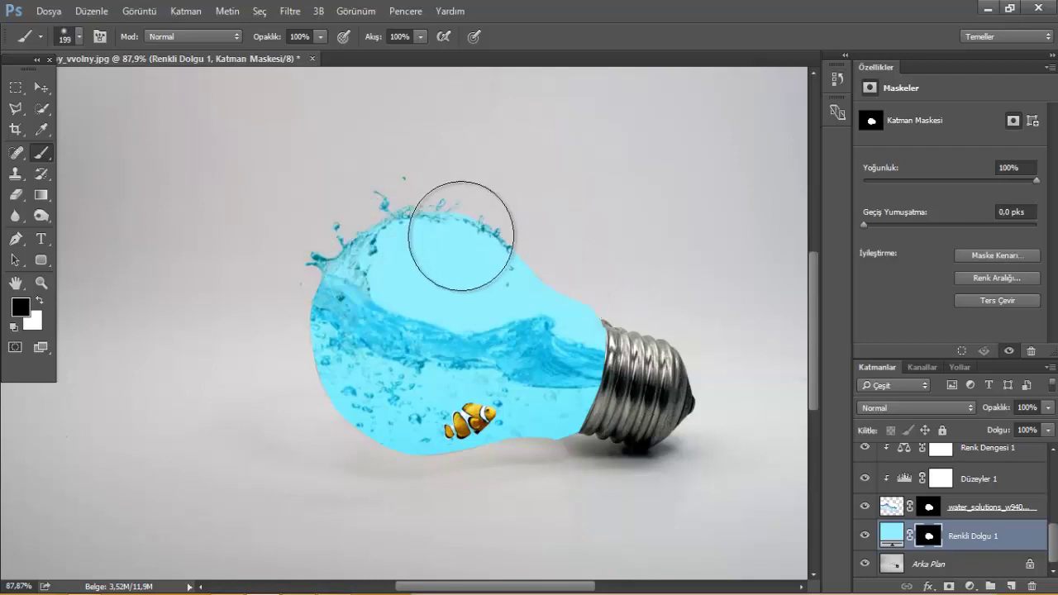
Step: Mask the cyan out of the upper and left bulb with a 50% opacity brush
key("5")
mouse_move(444, 307)
left_mouse_down()
mouse_move(422, 260)
mouse_move(633, 330)
left_mouse_up()
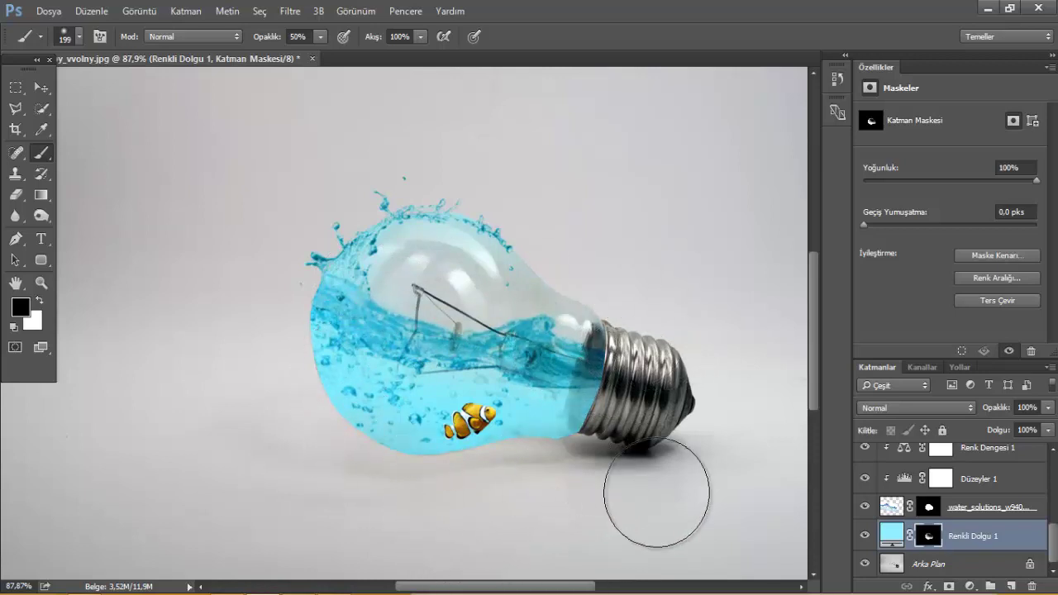
left_click_drag(364, 299, 378, 354)
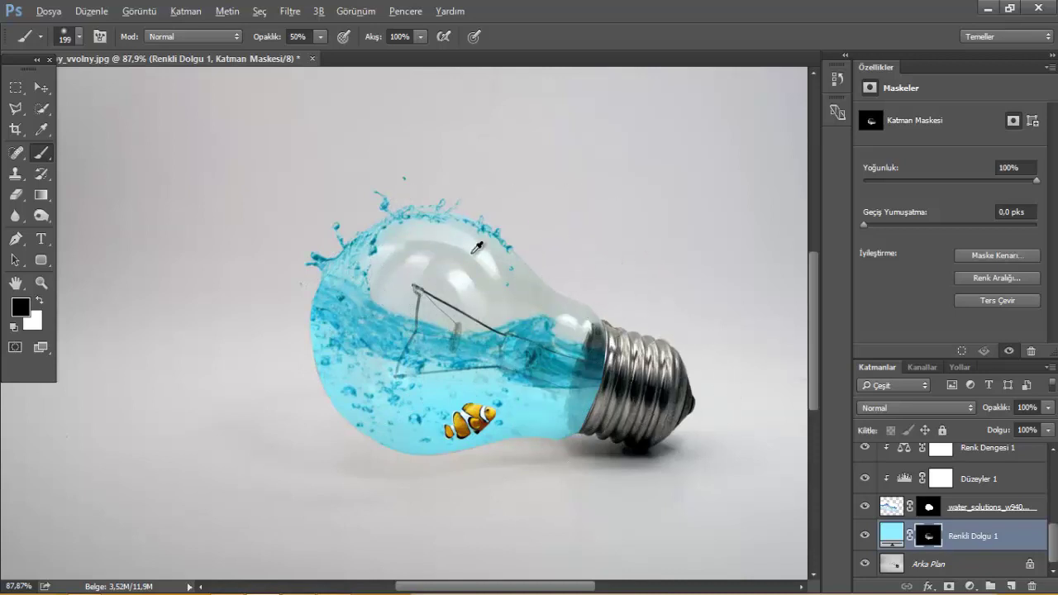
scroll(421, 396, "down", 3)
scroll(461, 417, "up", 3)
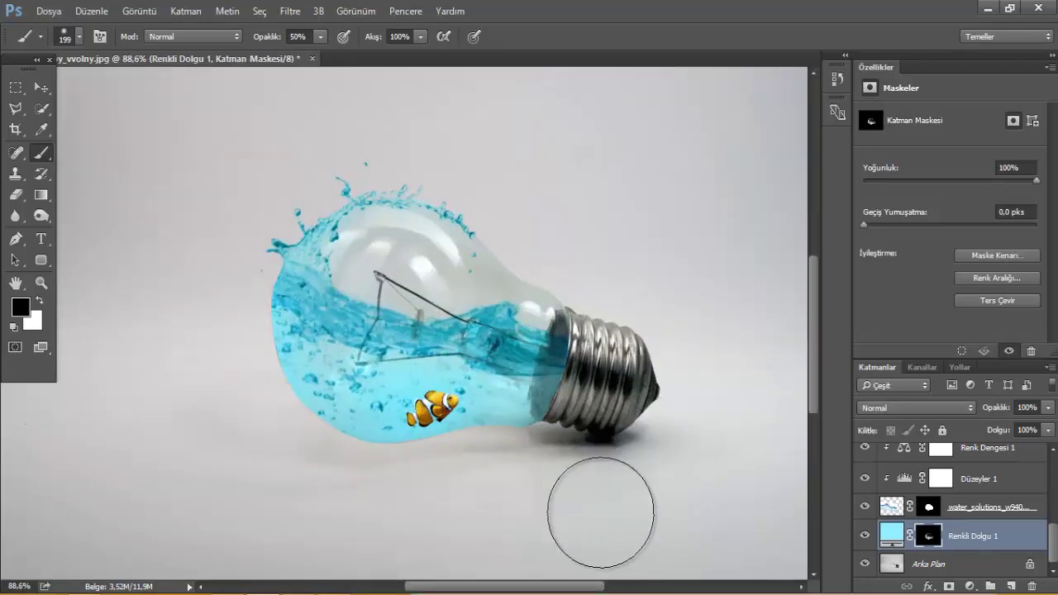
Step: Switch the paint colour to white and resize the brush to 73 px
key("x")
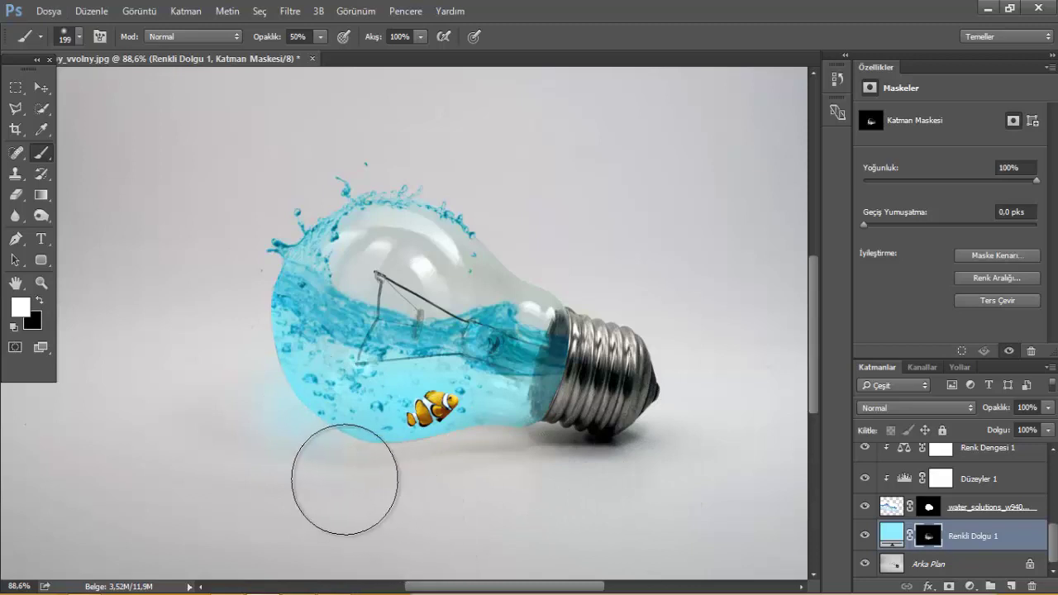
scroll(324, 392, "up", 2)
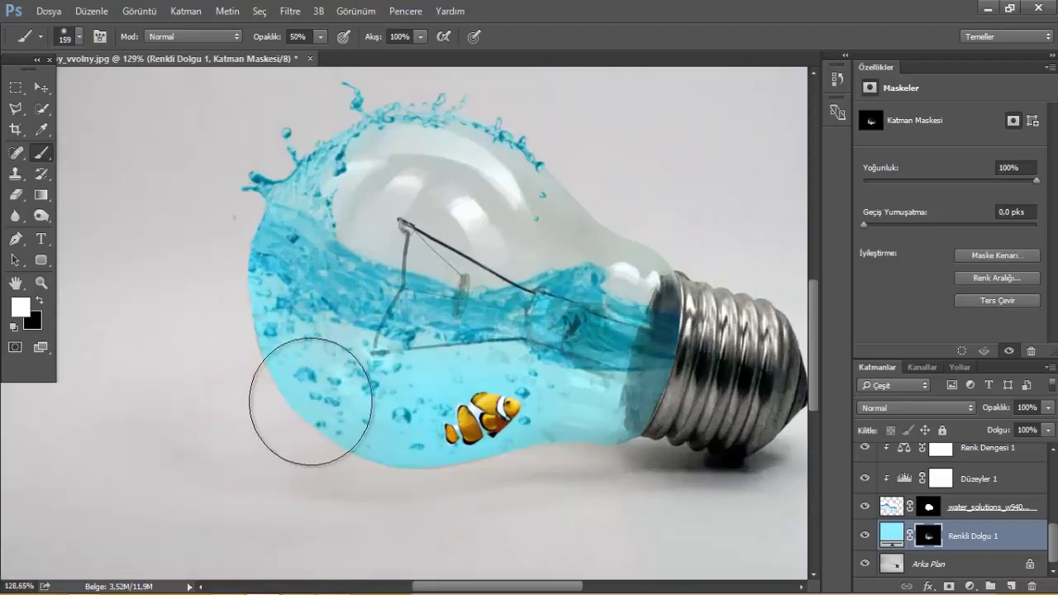
left_click_drag(325, 380, 339, 378)
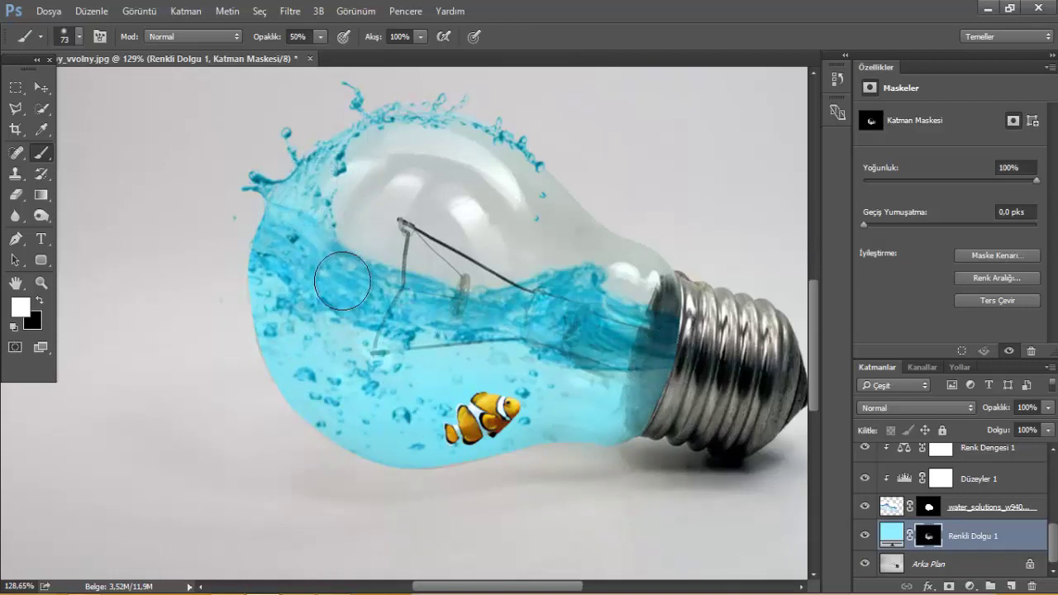
scroll(405, 409, "down", 5)
scroll(402, 405, "up", 3)
scroll(400, 405, "up", 2)
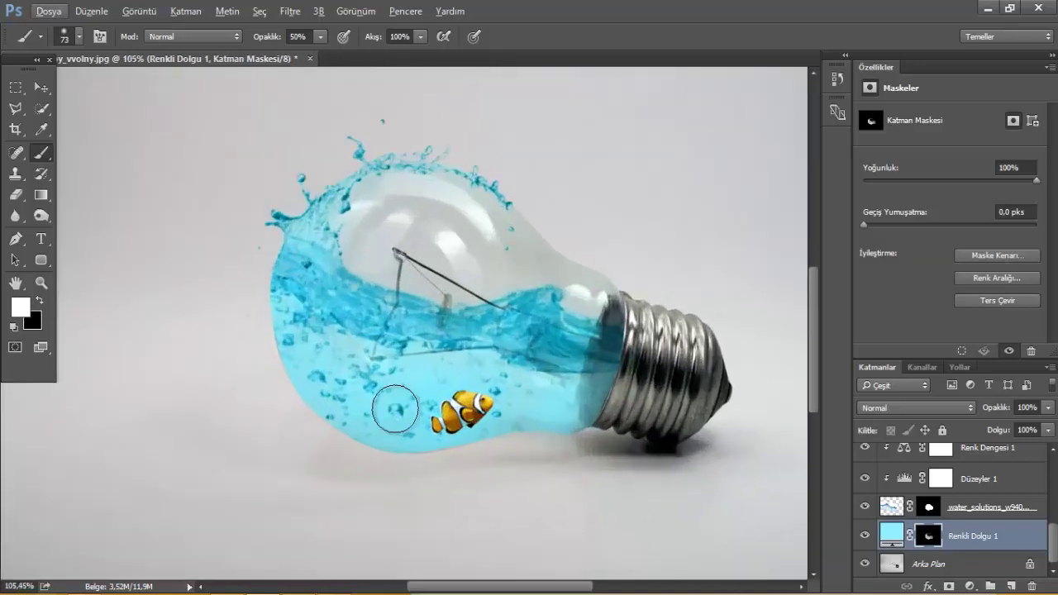
scroll(923, 530, "up", 2)
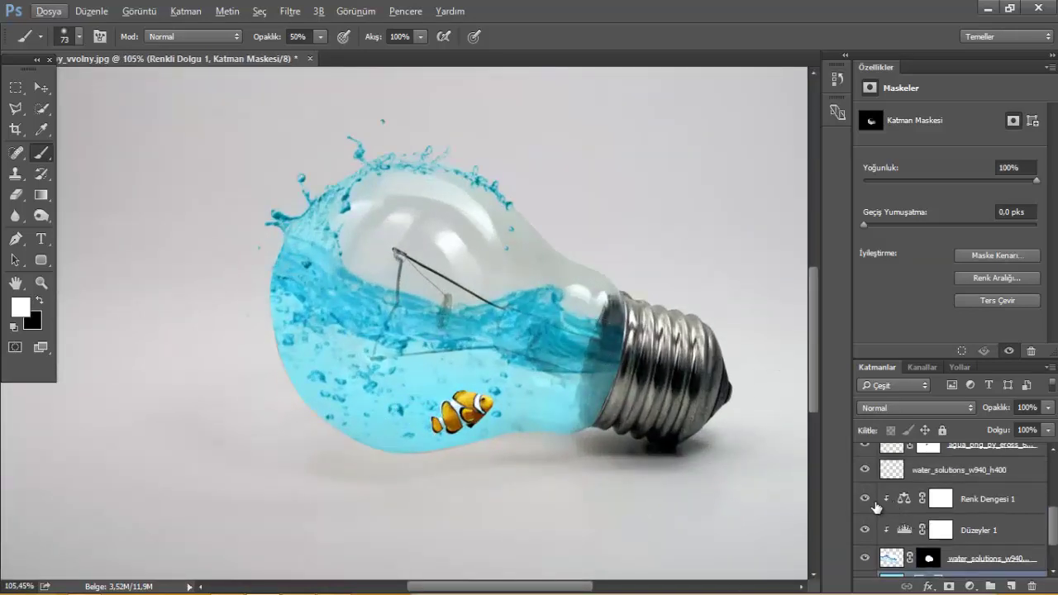
Step: Adjust the Renk Dengesi 1 highlights' cyan–red balance
left_click(903, 500)
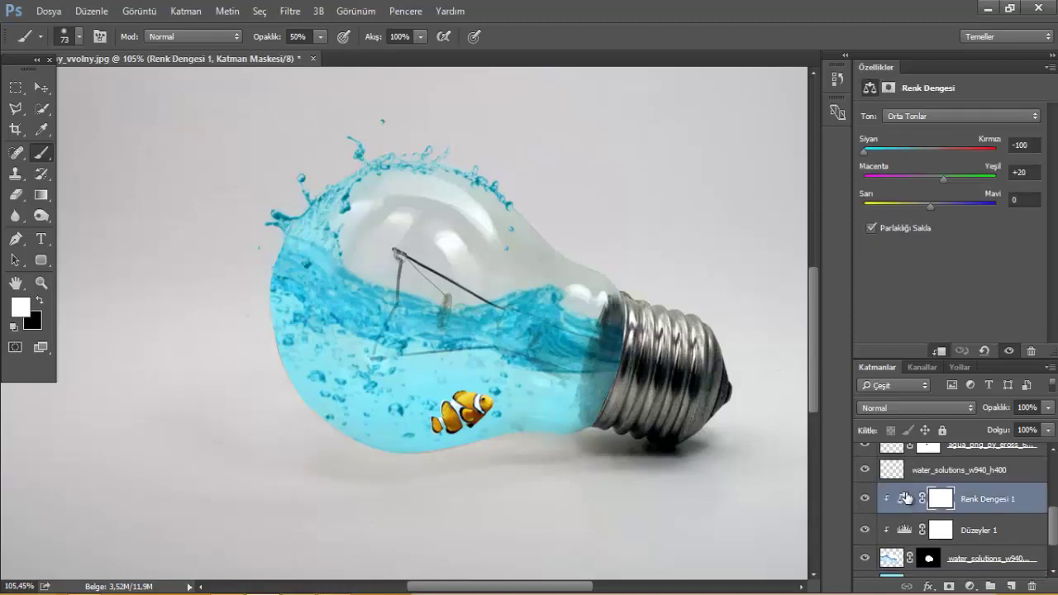
left_click(917, 119)
left_click(908, 149)
mouse_move(928, 151)
left_mouse_down()
mouse_move(884, 160)
mouse_move(899, 162)
left_mouse_up()
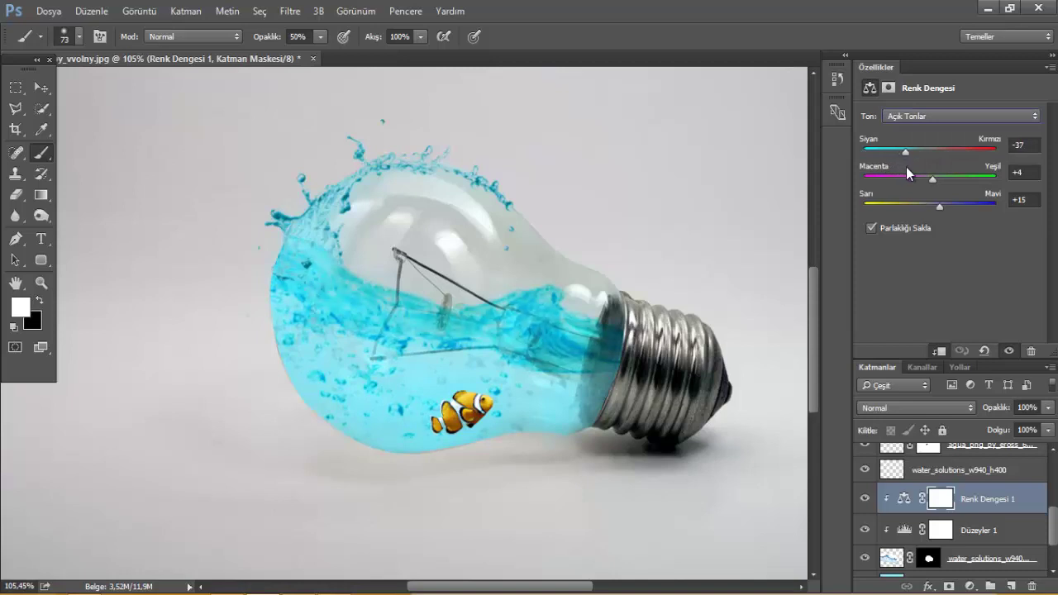
mouse_move(906, 167)
left_mouse_down()
mouse_move(944, 186)
mouse_move(886, 177)
mouse_move(948, 210)
mouse_move(940, 220)
left_mouse_up()
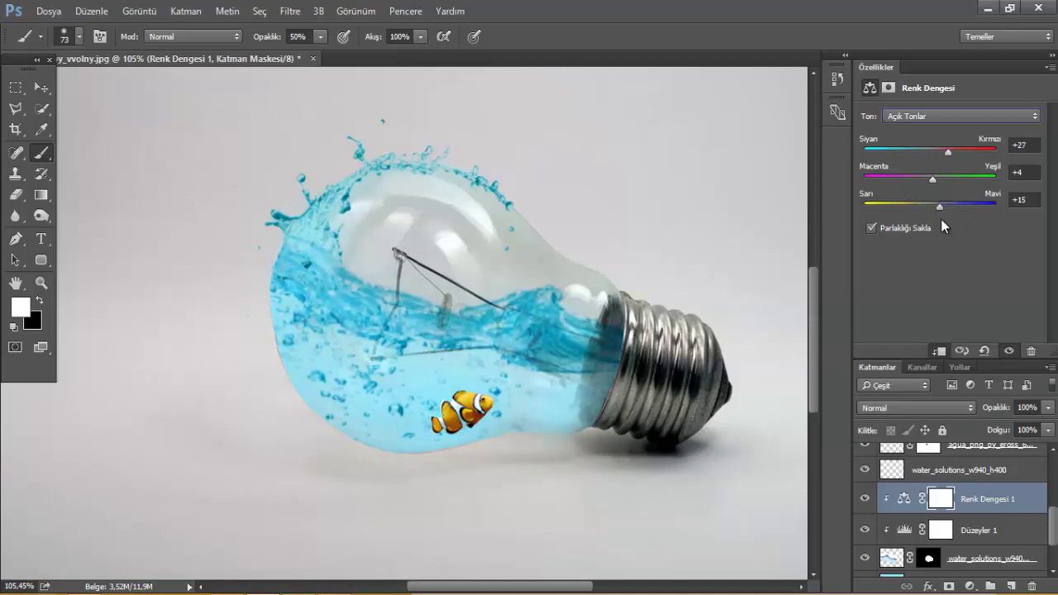
scroll(931, 460, "up", 2)
scroll(917, 479, "up", 2)
Step: Set the Renk Dengesi 1 kopya highlights cyan–red to -32
left_click(909, 492)
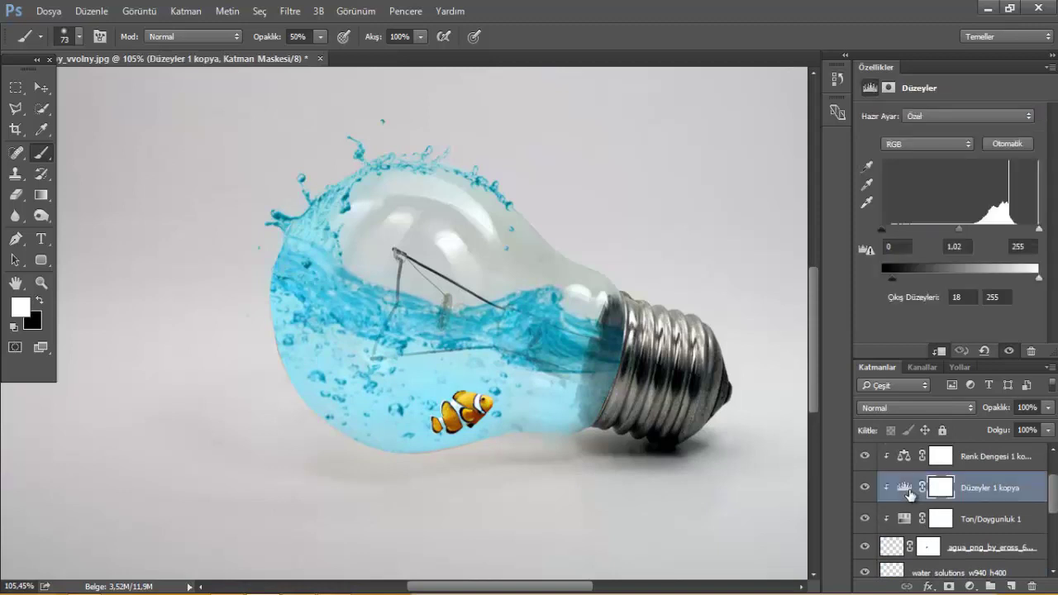
left_click(907, 459)
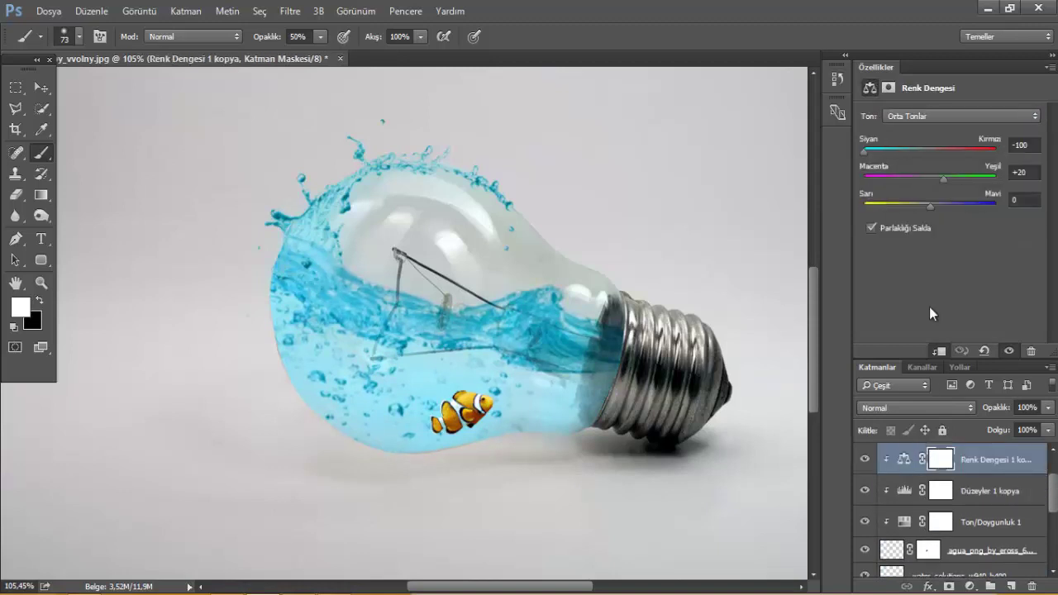
left_click(950, 119)
left_click(919, 150)
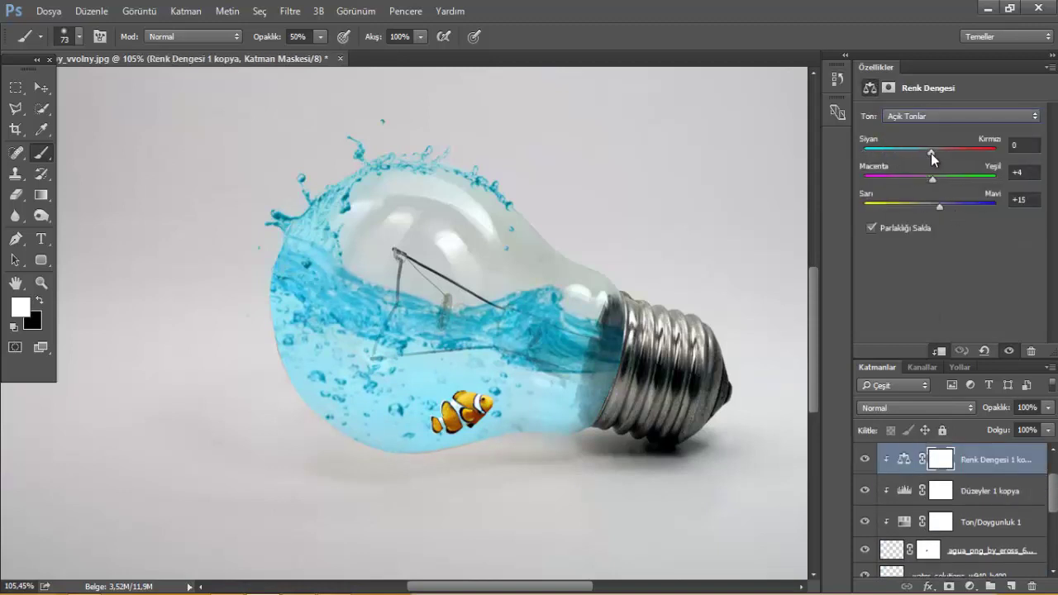
mouse_move(930, 153)
left_mouse_down()
mouse_move(893, 154)
mouse_move(908, 154)
left_mouse_up()
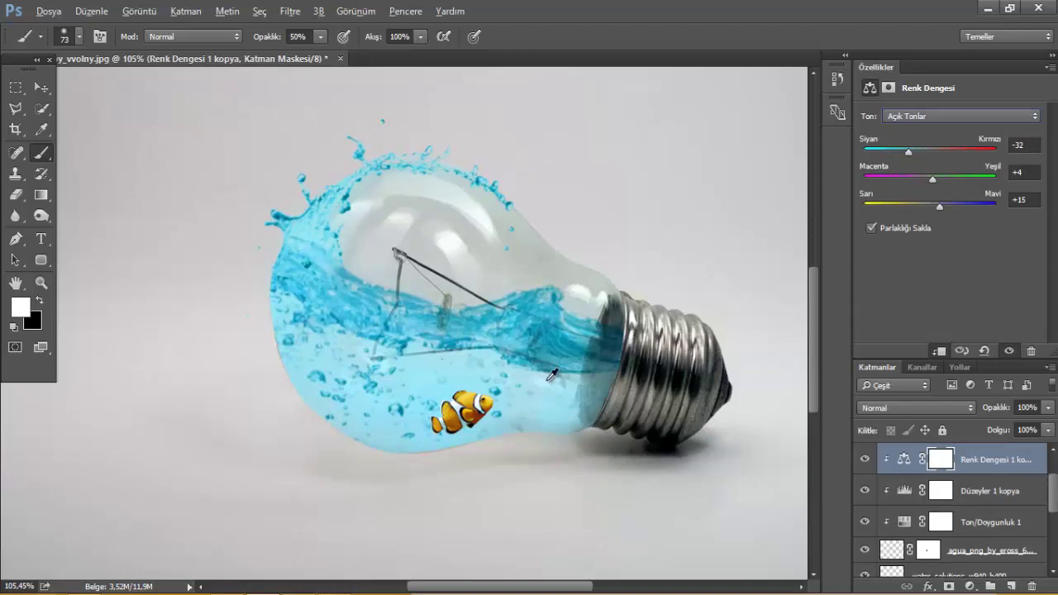
key("alt")
Step: Switch to the Move tool and inspect the composition
left_click(41, 89)
scroll(400, 281, "down", 1)
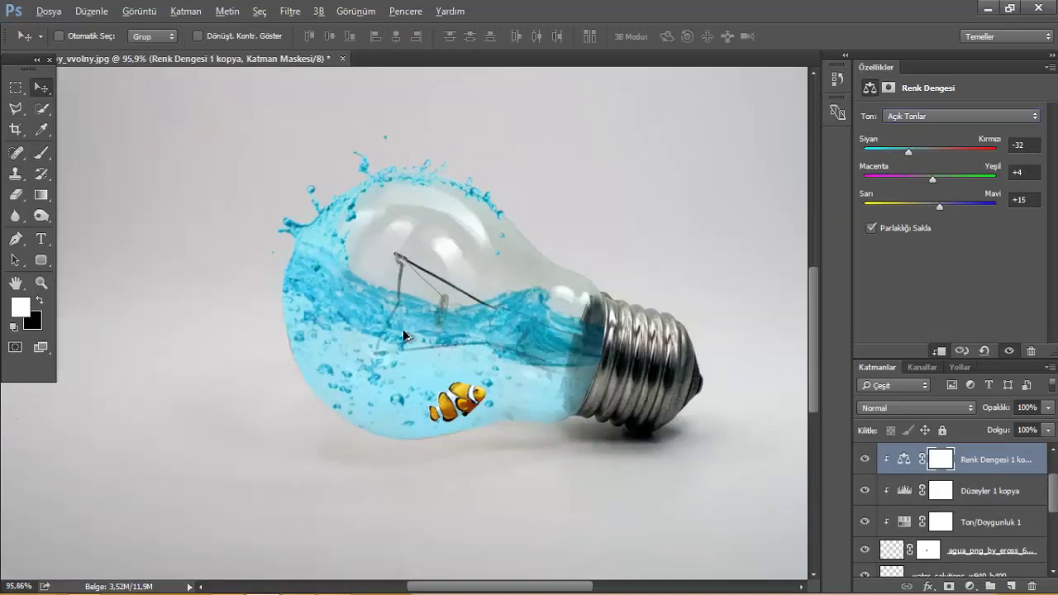
scroll(399, 281, "down", 3)
scroll(911, 529, "down", 3)
scroll(906, 529, "down", 1)
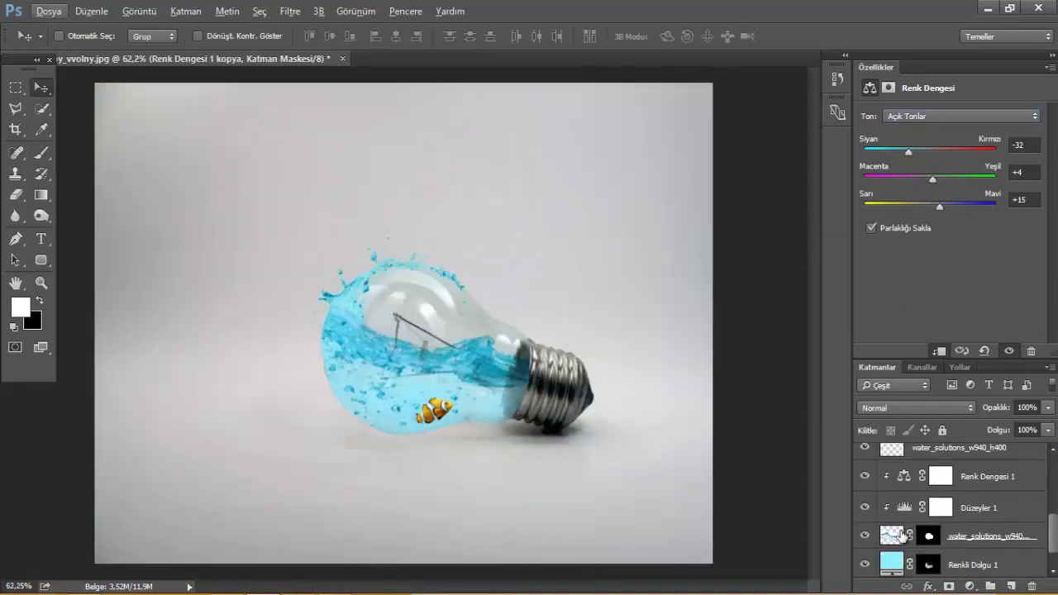
scroll(454, 414, "up", 3)
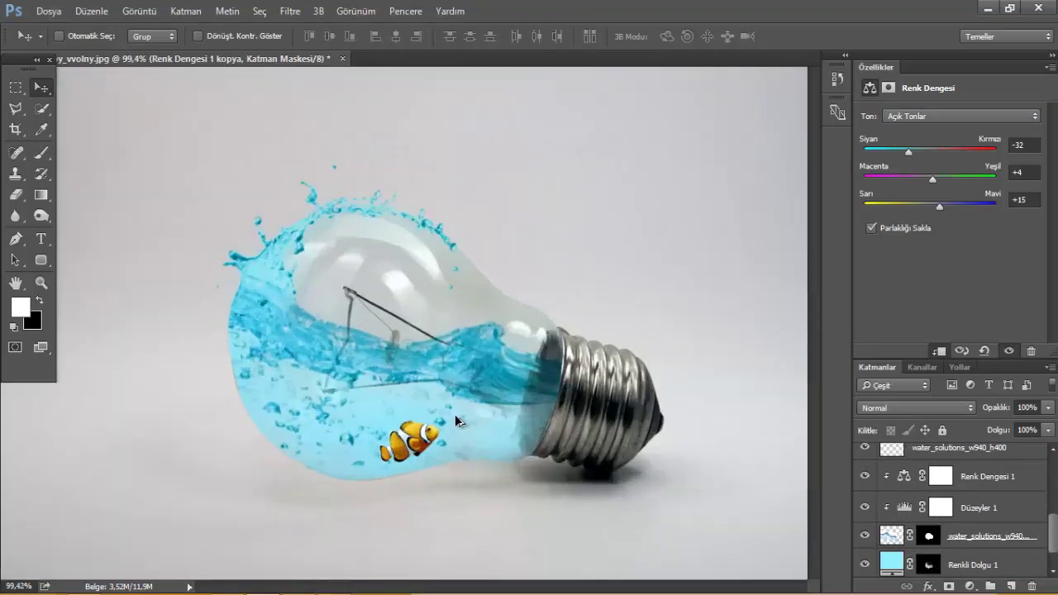
scroll(520, 412, "up", 1)
scroll(458, 401, "down", 3)
scroll(458, 401, "up", 2)
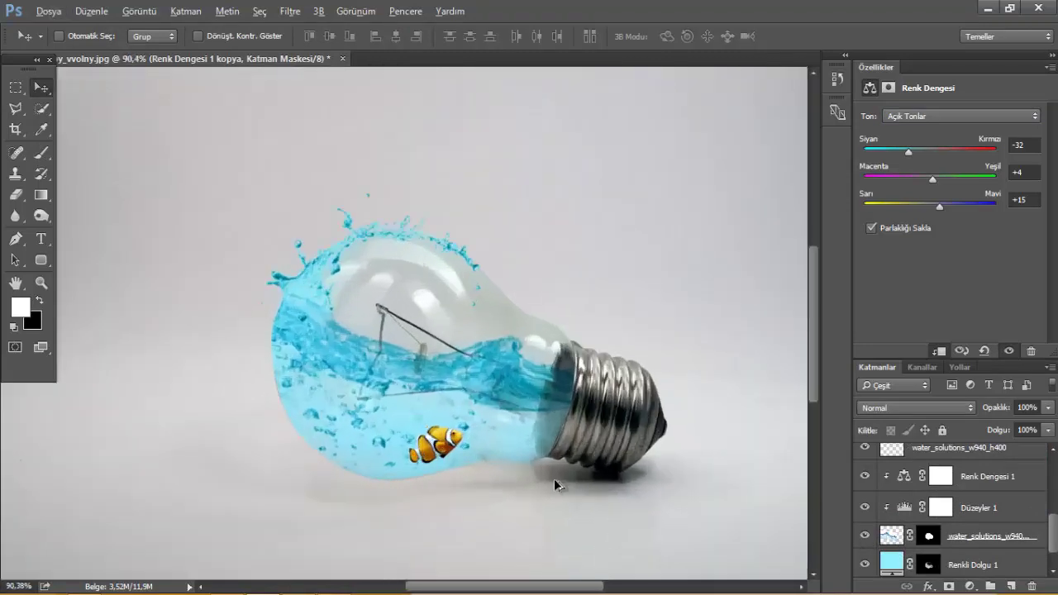
scroll(945, 520, "down", 1)
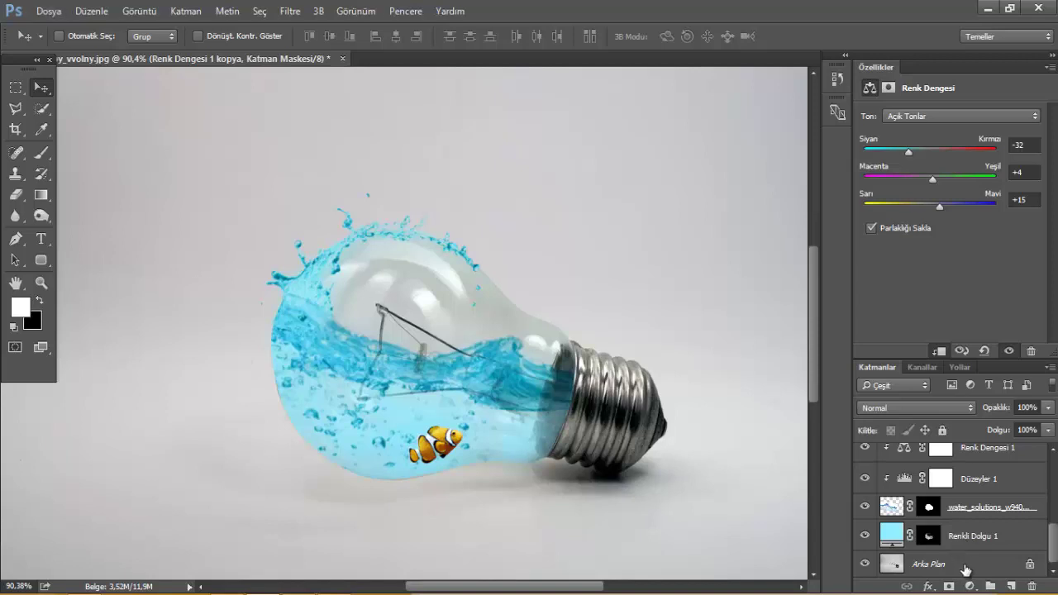
Step: Add a new layer above Arka Plan, then try a light-blue brush stroke and undo it
left_click(963, 565)
left_click(1010, 586)
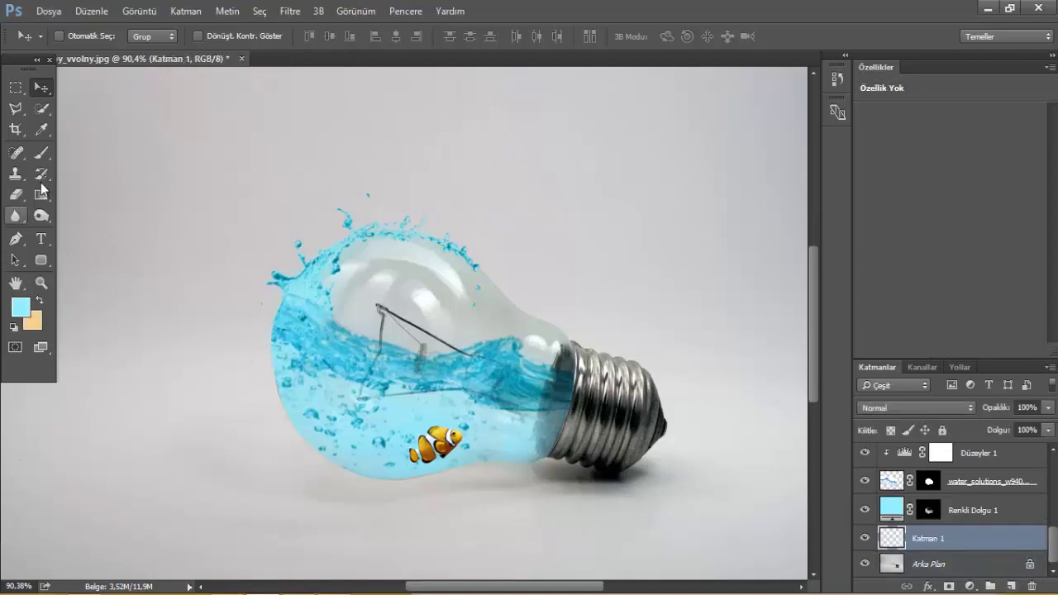
left_click(41, 152)
left_click_drag(256, 319, 284, 329)
mouse_move(381, 501)
left_mouse_down()
mouse_move(461, 514)
mouse_move(651, 511)
left_mouse_up()
scroll(461, 493, "down", 2)
scroll(461, 492, "down", 1)
key("ctrl+z")
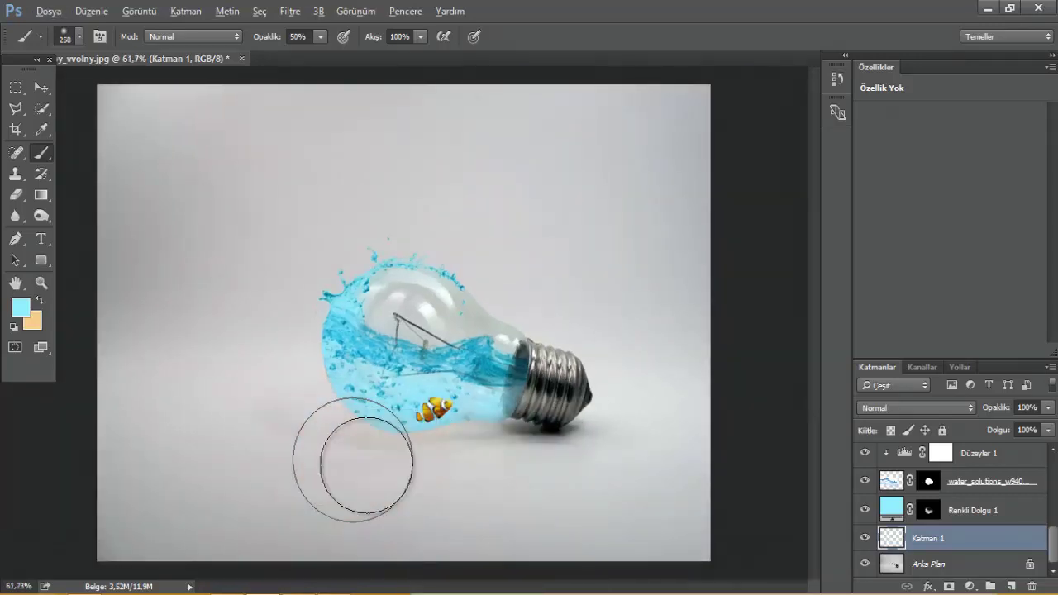
left_click_drag(397, 451, 348, 424)
Step: Try light-blue linear and radial gradient glows on the new layer, undoing each attempt
left_click(40, 195)
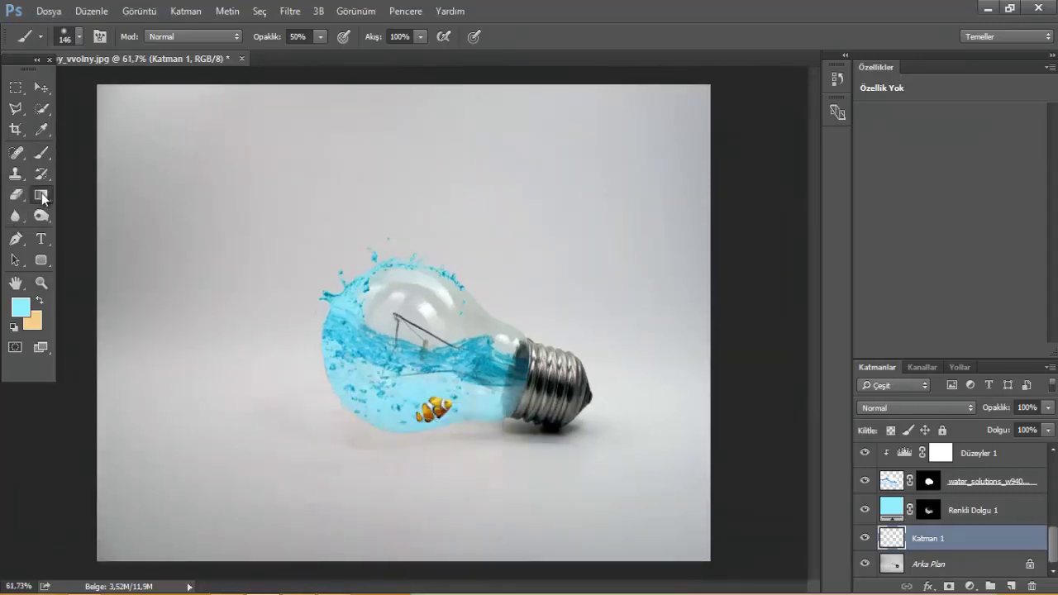
mouse_move(420, 487)
left_mouse_down()
mouse_move(446, 496)
mouse_move(421, 438)
left_mouse_up()
key("ctrl+z")
key("ctrl+z")
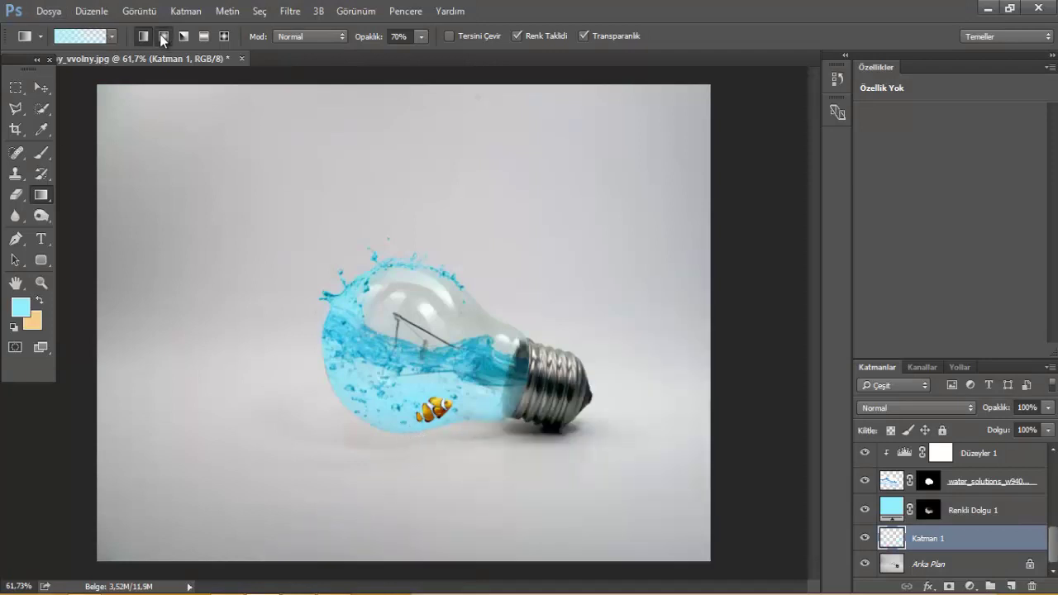
left_click_drag(366, 238, 409, 236)
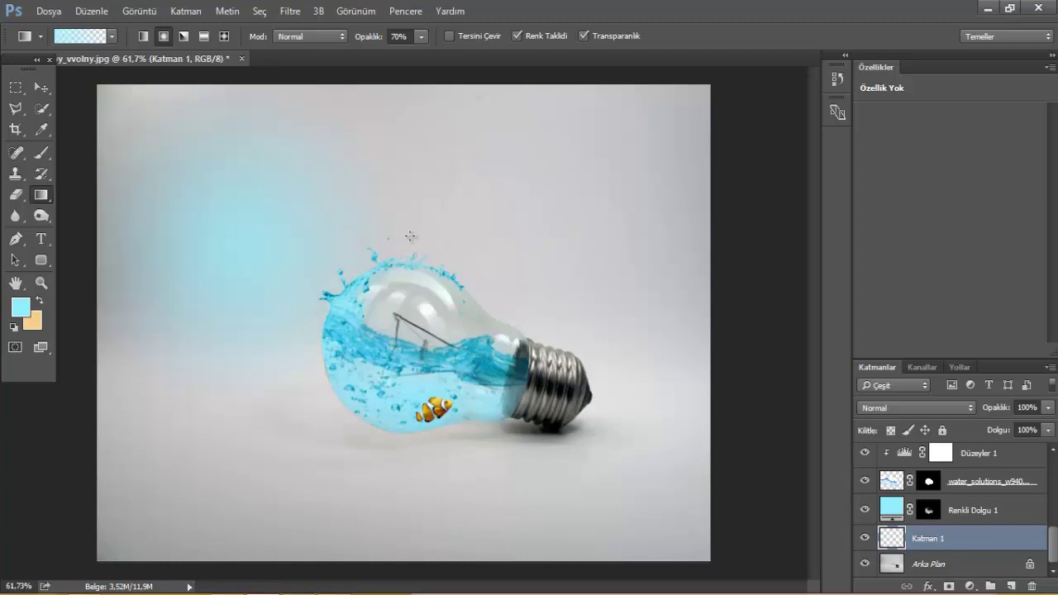
key("ctrl+z")
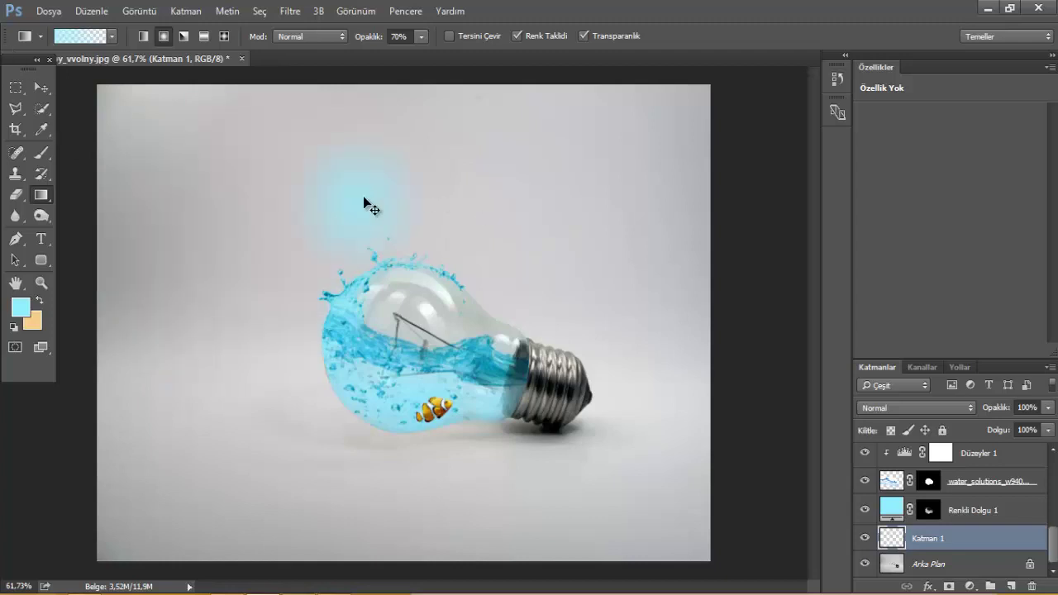
Step: Move, perspective-distort and rotate the Katman 1 glow into a flat pool beneath the bulb
left_click(37, 89)
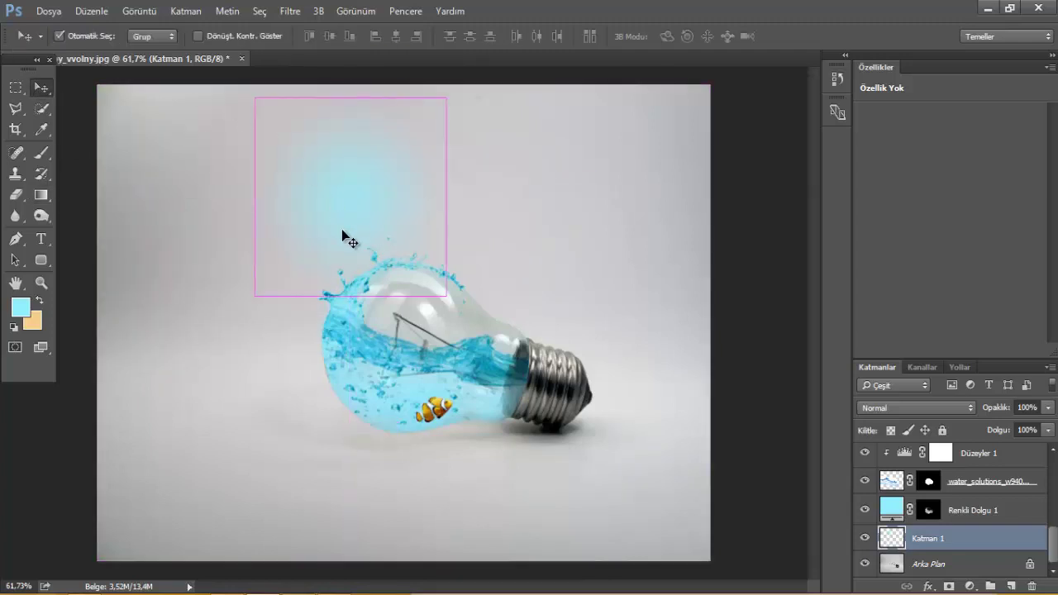
key("ctrl+t")
left_click_drag(438, 281, 446, 486)
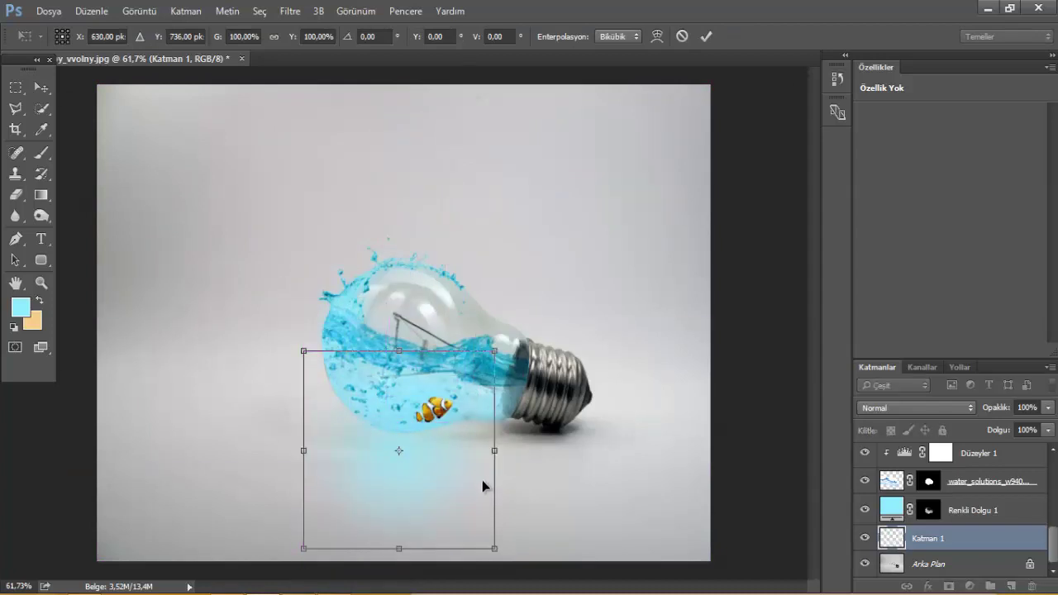
left_click_drag(494, 548, 686, 524)
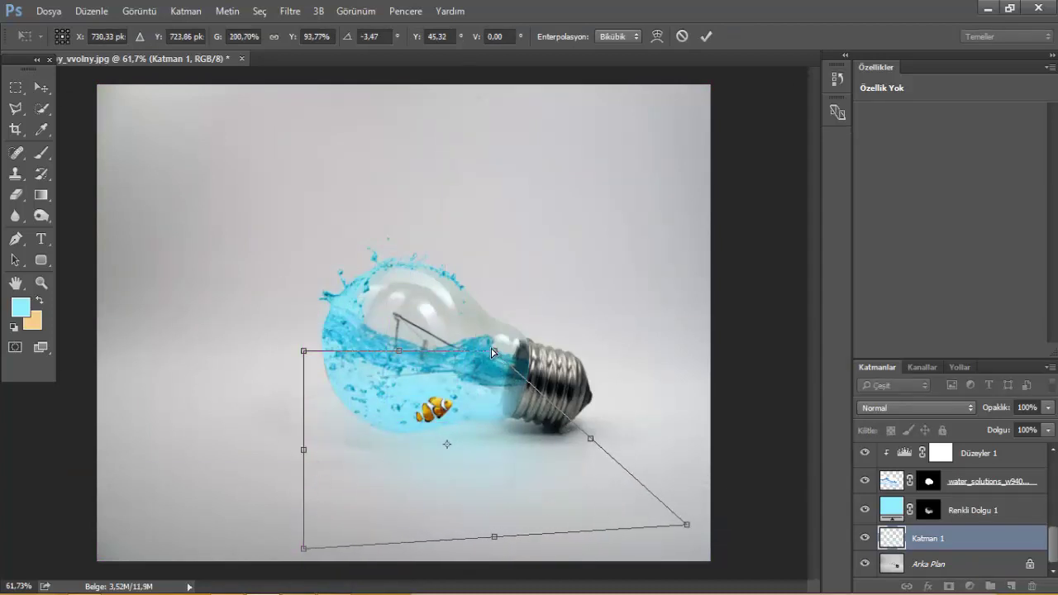
left_click_drag(491, 353, 597, 273)
mouse_move(302, 354)
left_mouse_down()
mouse_move(260, 423)
mouse_move(257, 391)
left_mouse_up()
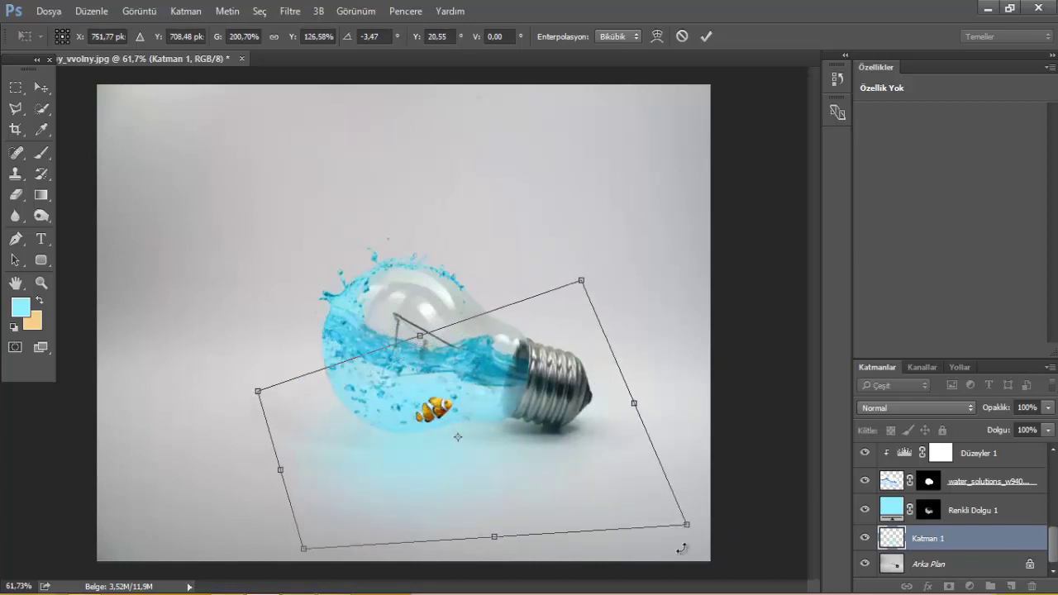
left_click_drag(693, 533, 881, 582)
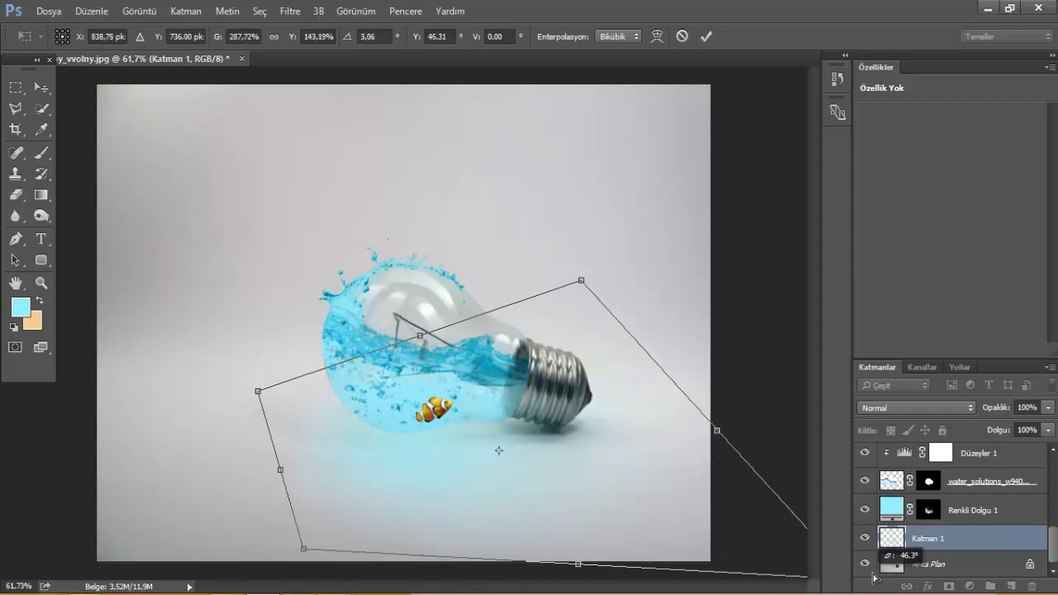
left_click_drag(585, 293, 468, 446)
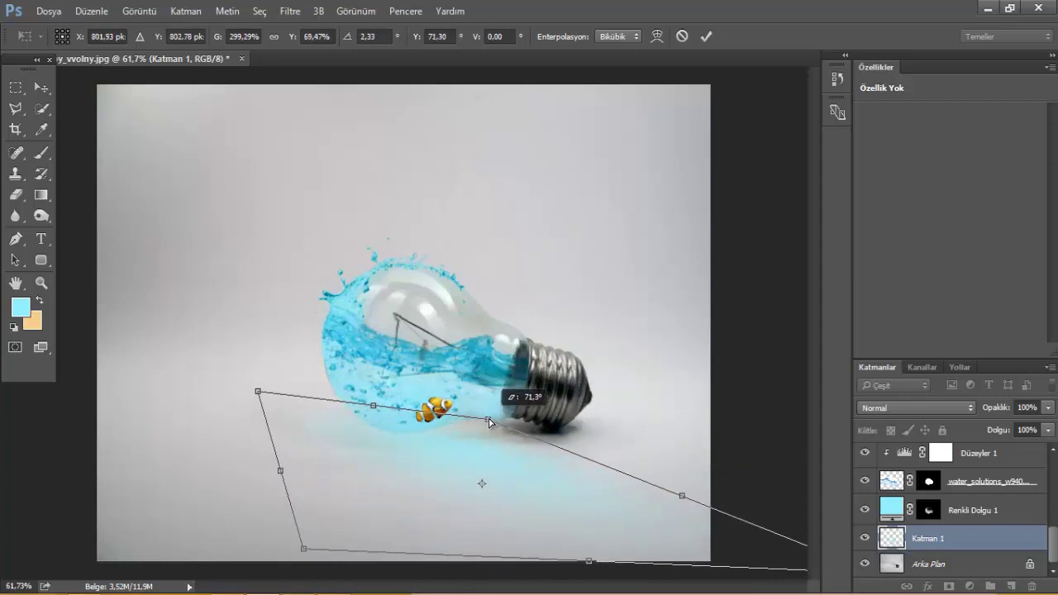
mouse_move(665, 418)
left_mouse_down()
mouse_move(613, 316)
mouse_move(625, 403)
left_mouse_up()
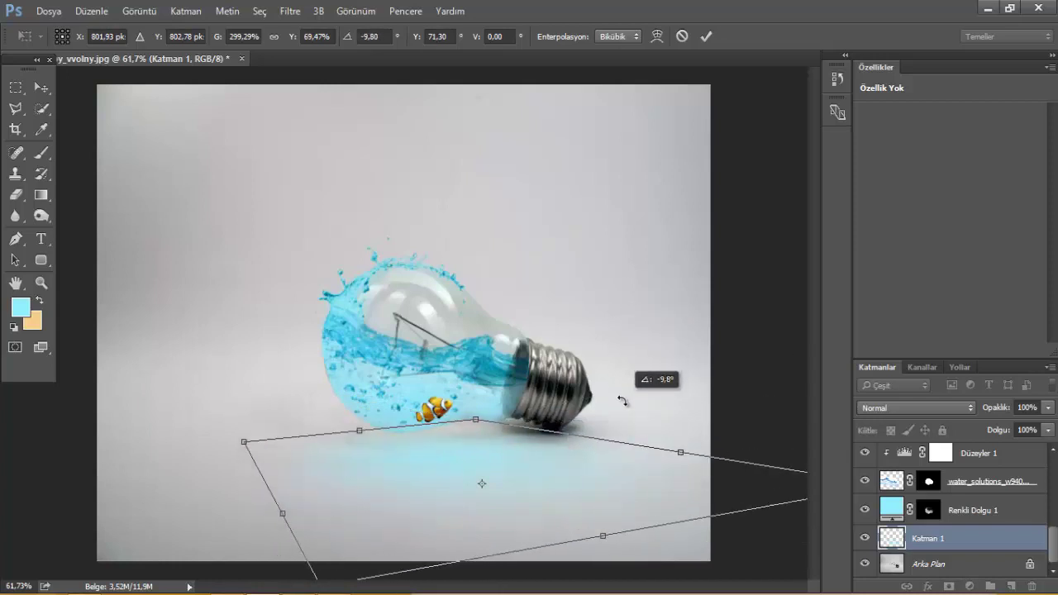
key("Return")
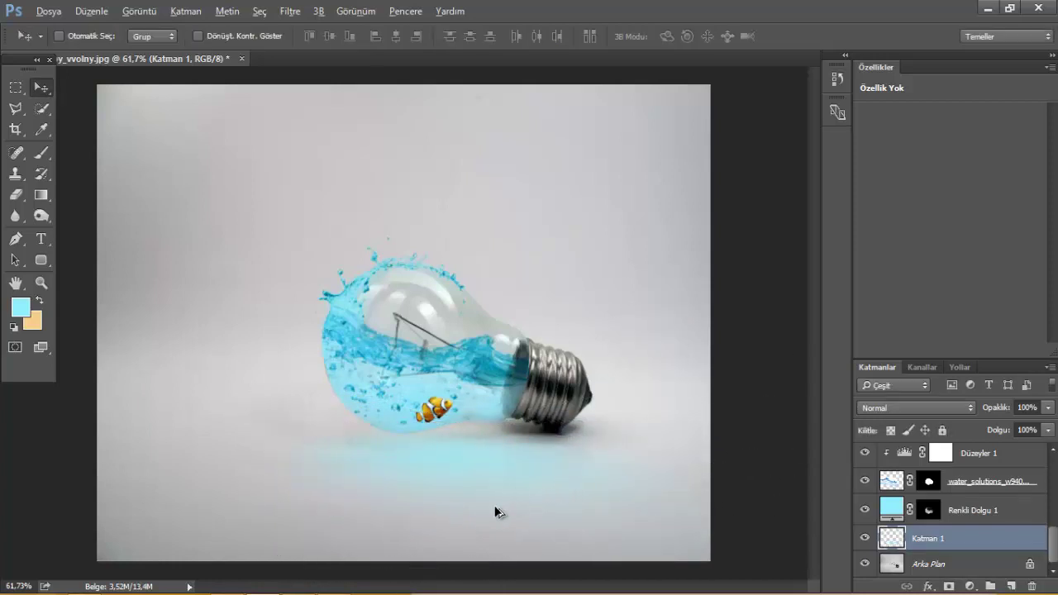
Step: Transform the glow again, stretching it down toward the bottom edge
scroll(488, 502, "up", 2)
scroll(503, 459, "down", 2)
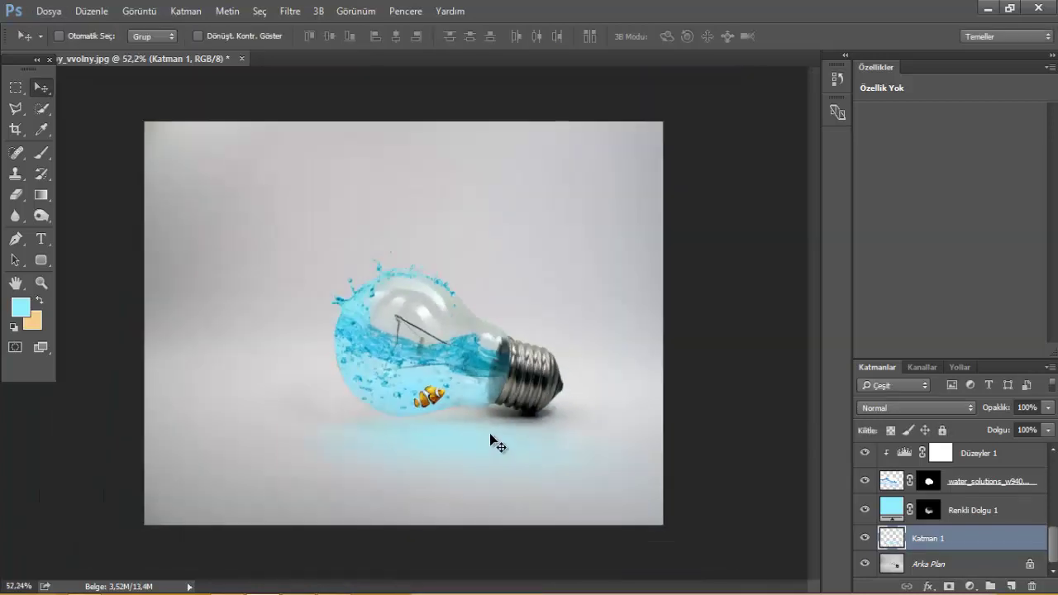
key("ctrl+t")
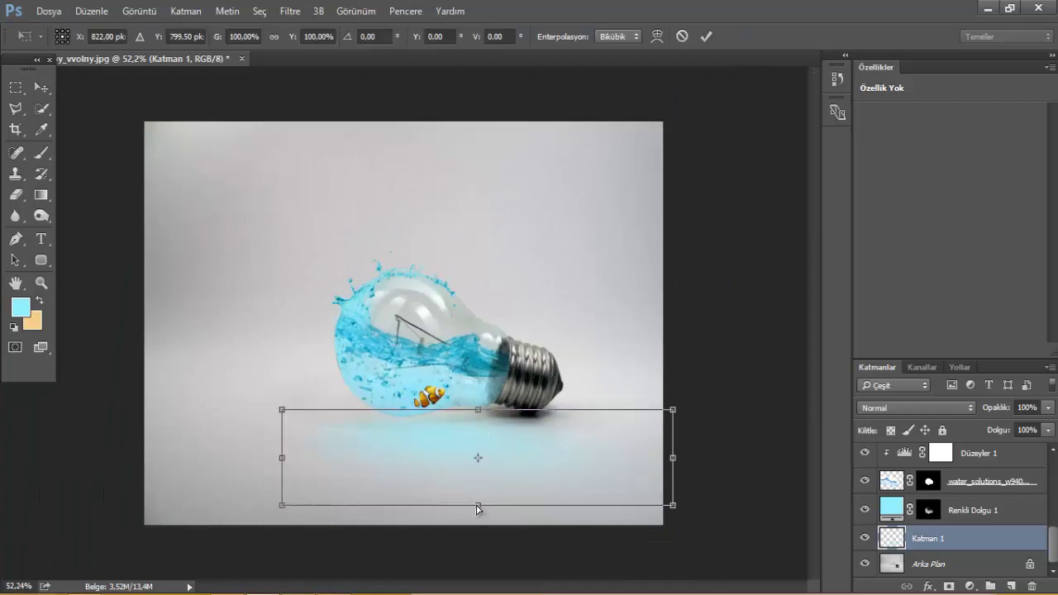
left_click_drag(480, 517, 465, 561)
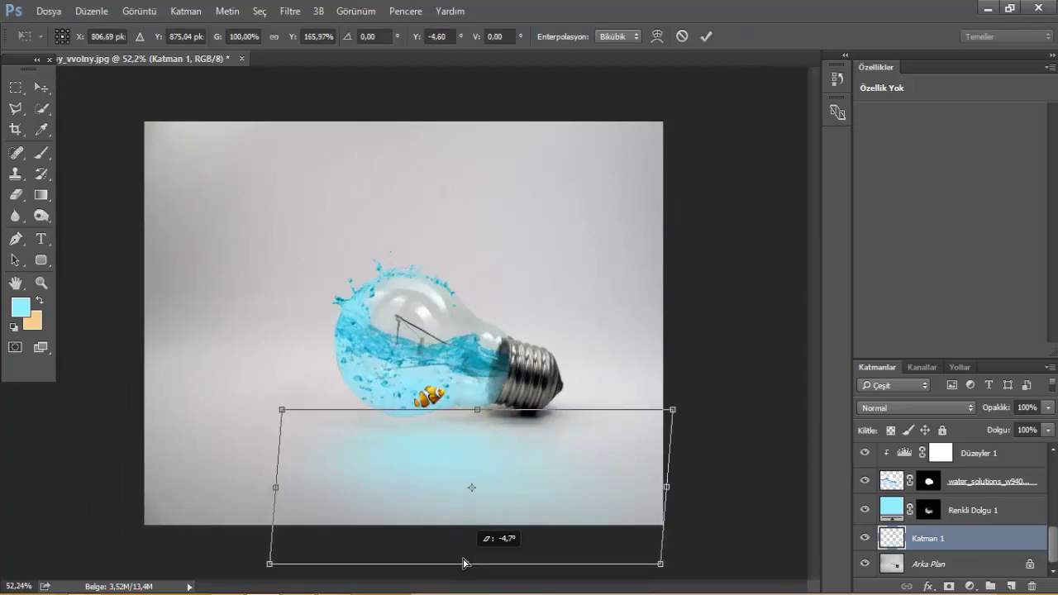
left_click_drag(505, 502, 532, 466)
key("Return")
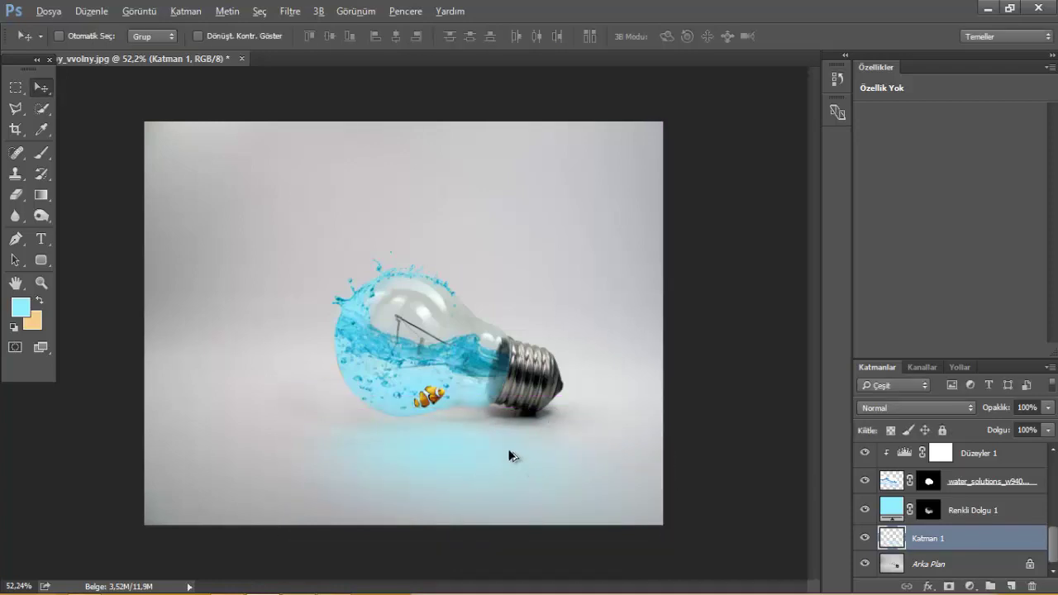
scroll(468, 434, "up", 1)
Step: Set Katman 1 to 79% opacity with an Overlay-style blend mode, toggling visibility to compare
scroll(468, 434, "up", 3)
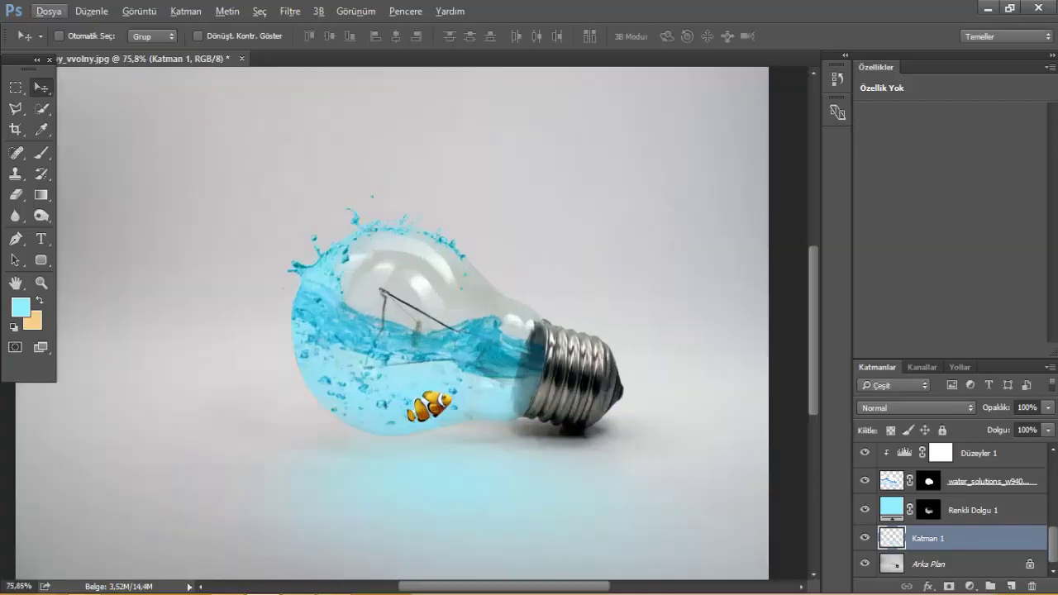
left_click(1048, 408)
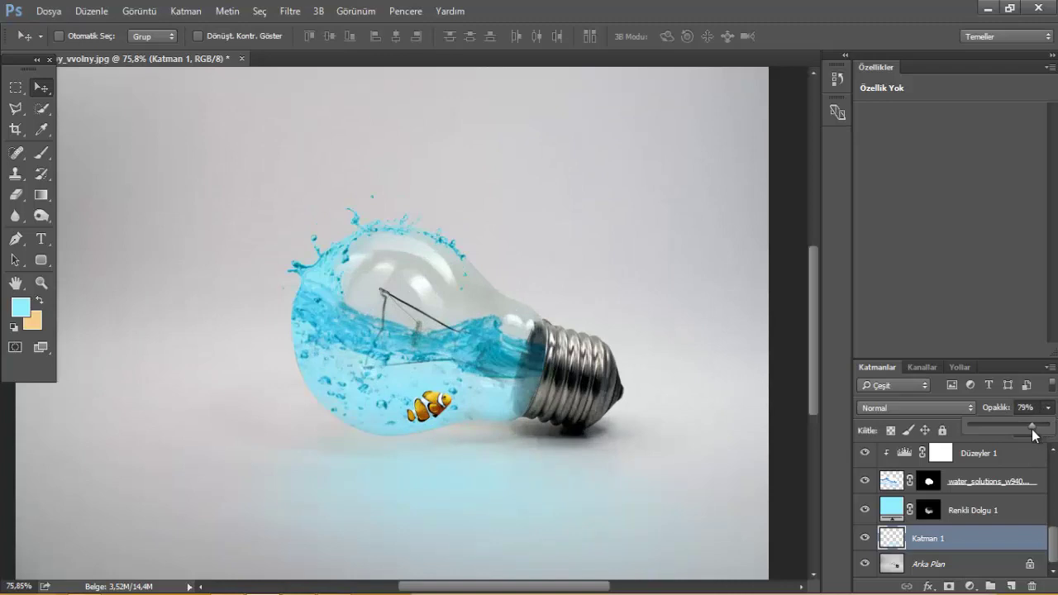
scroll(288, 527, "down", 4)
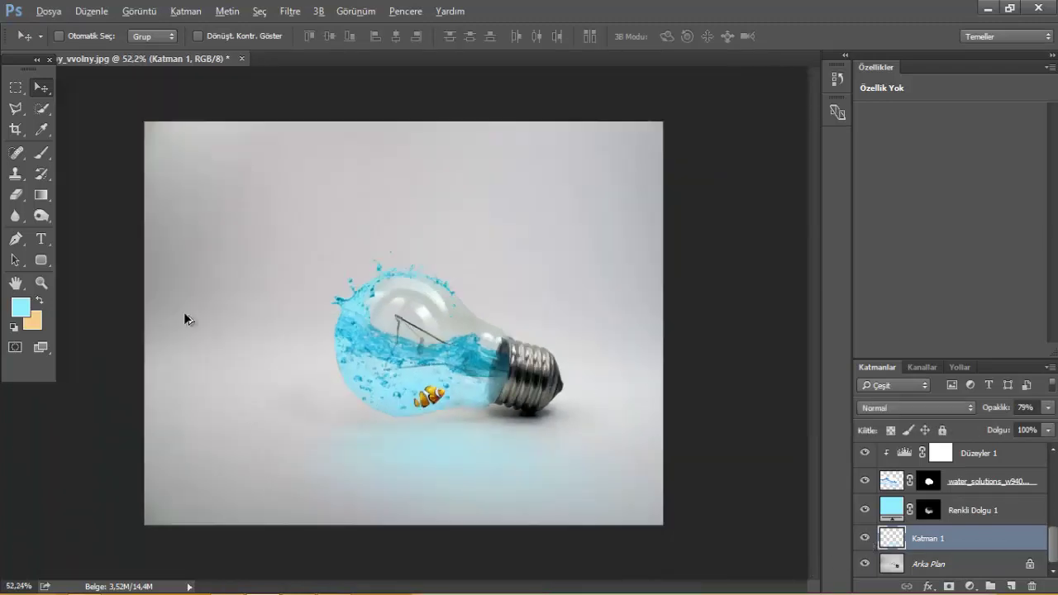
left_click(908, 406)
left_click(896, 252)
scroll(911, 413, "down", 1)
scroll(911, 417, "down", 1)
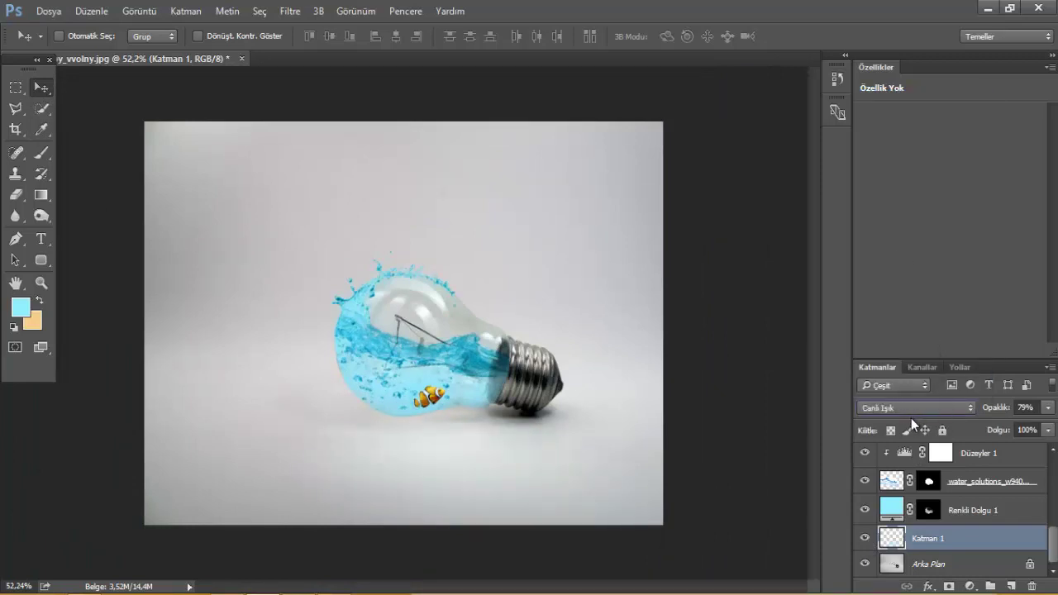
scroll(911, 418, "up", 3)
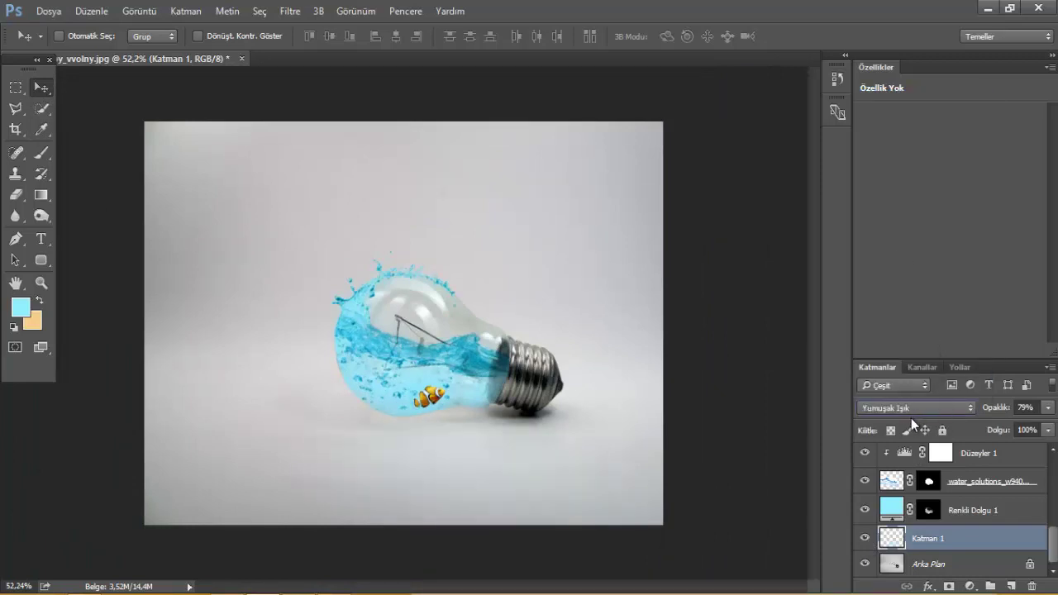
left_click(865, 534)
left_click(865, 537)
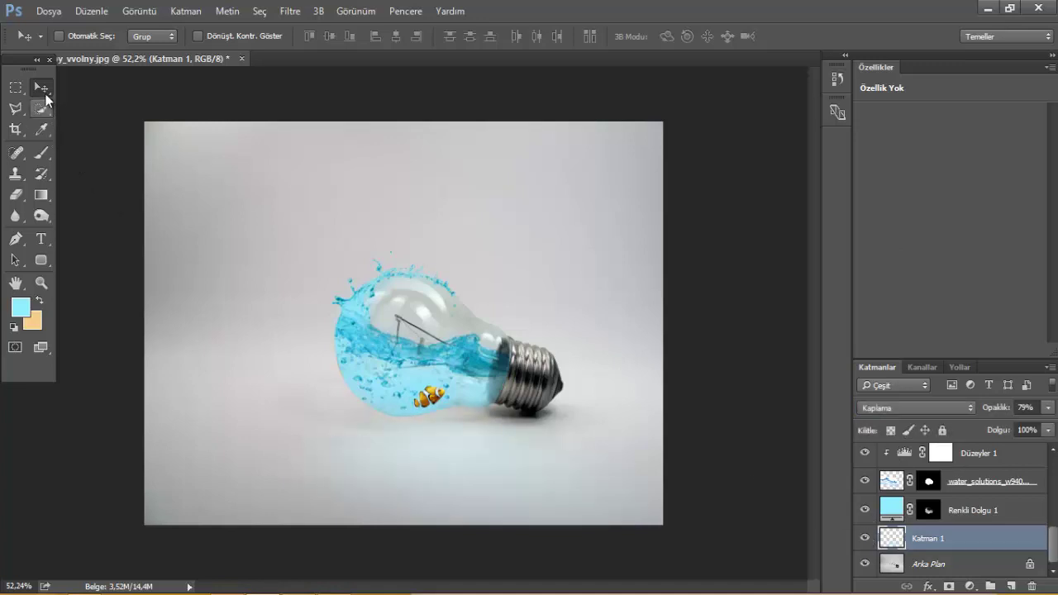
Step: Select the Düzeyler 1 layer and stamp the visible layers into a new top Katman 2
left_click(15, 87)
left_click(40, 87)
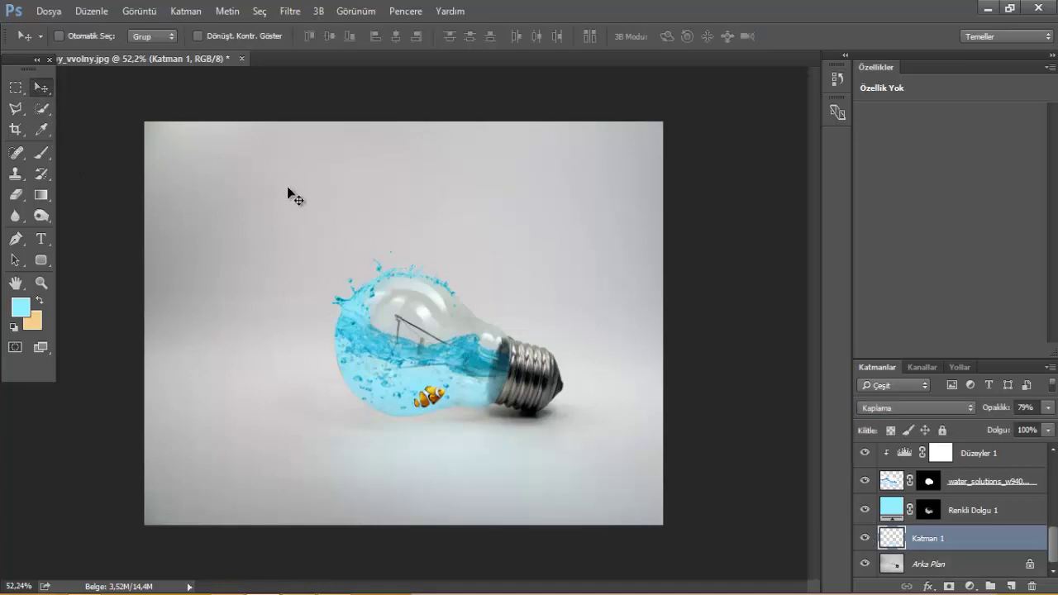
left_click(975, 461)
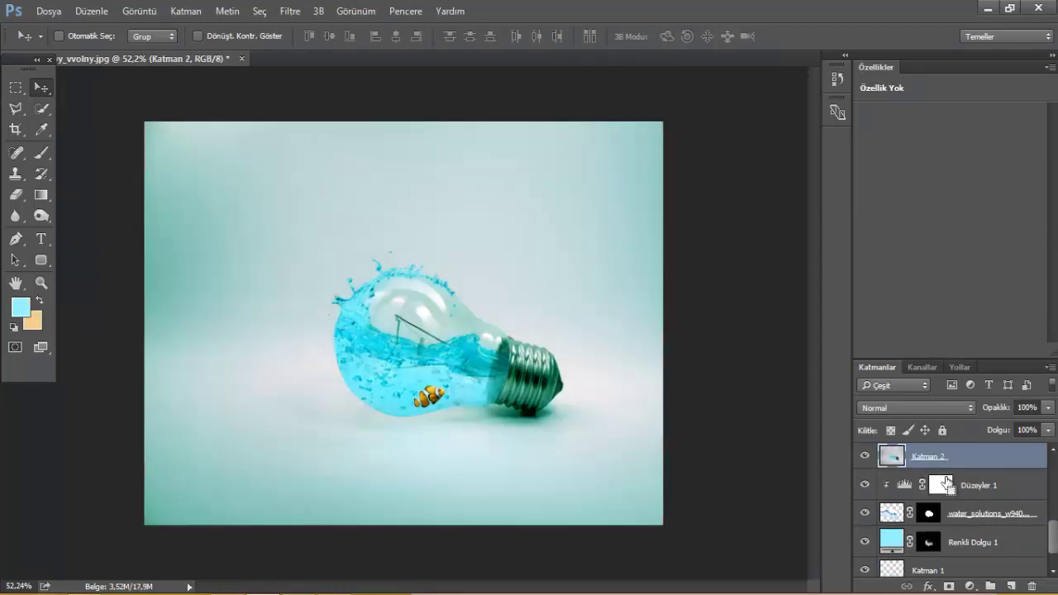
left_click(946, 482)
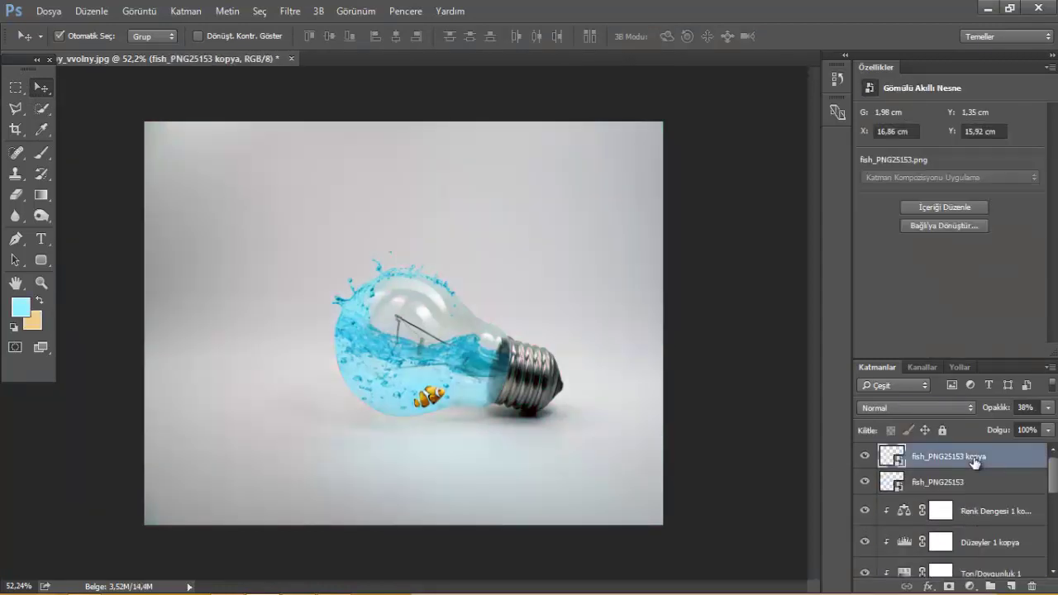
scroll(419, 322, "up", 2)
scroll(531, 397, "down", 1)
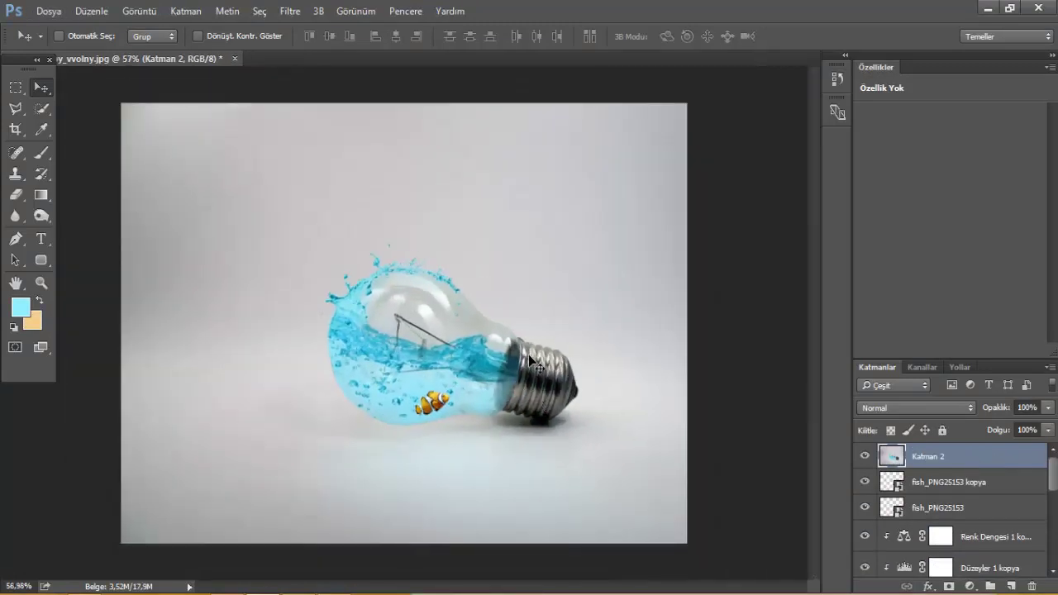
Step: Add a Solid Color fill layer set to black #000000
left_click(969, 586)
left_click(877, 229)
left_click(659, 351)
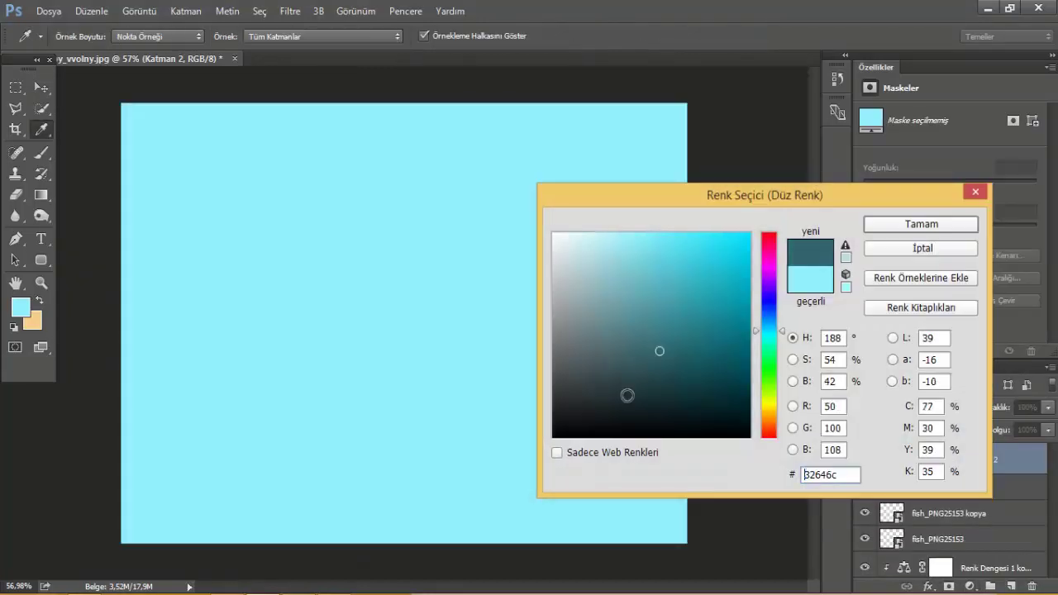
left_click_drag(627, 395, 579, 443)
left_click(921, 224)
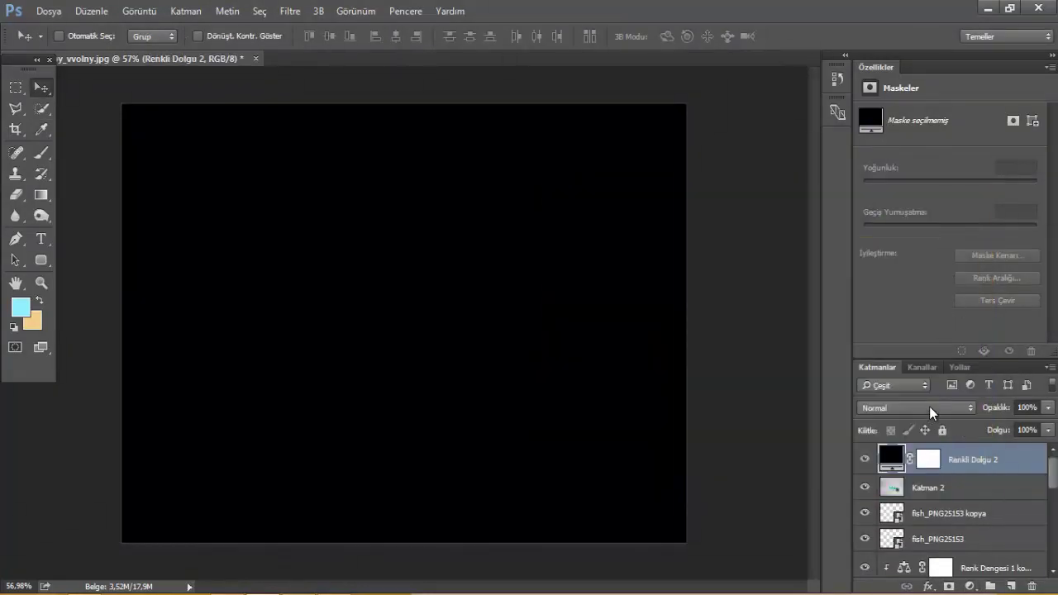
Step: Invert the black fill's mask and paint white along the left and bottom edges for a vignette
left_click(928, 460)
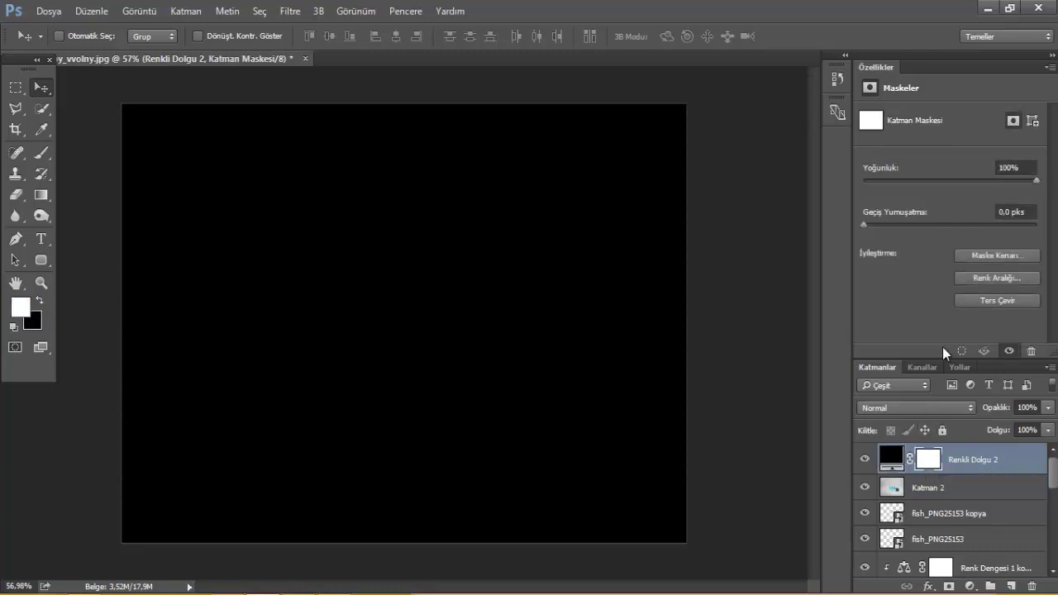
left_click(1008, 304)
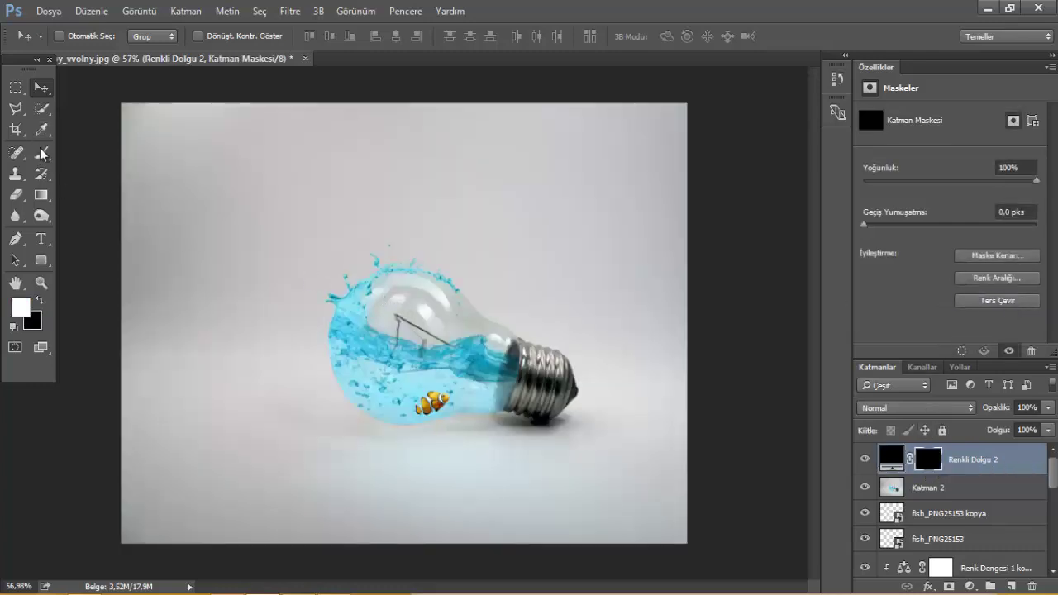
left_click(42, 154)
key("x")
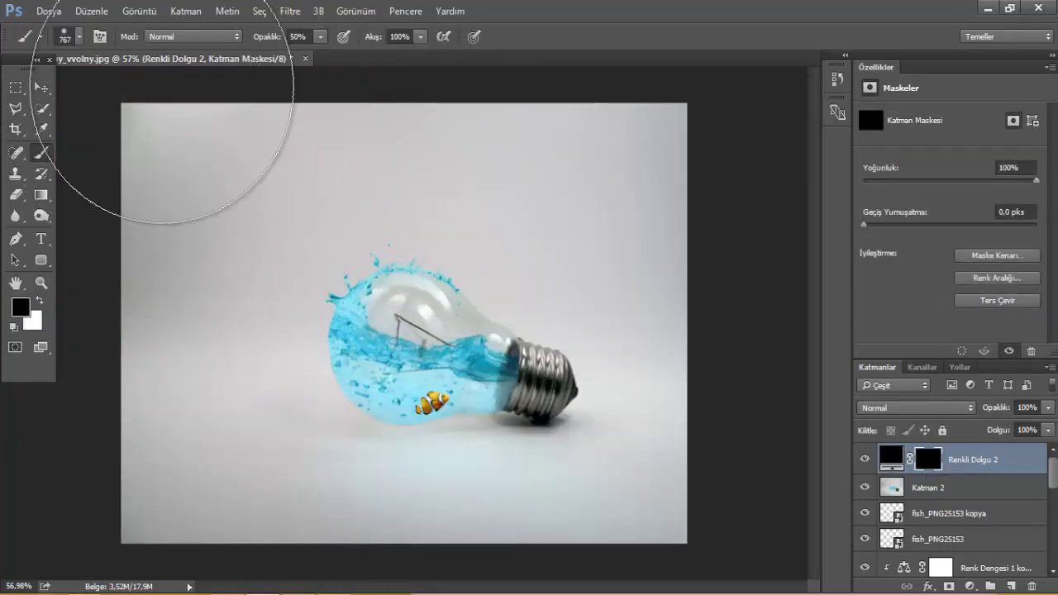
scroll(248, 188, "down", 3)
key("x")
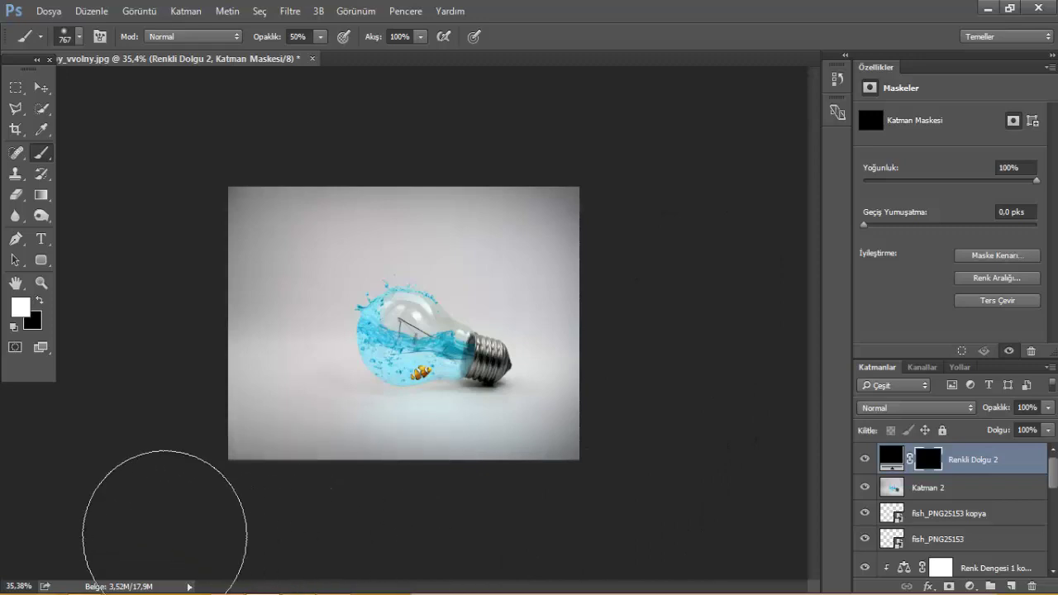
mouse_move(164, 533)
left_mouse_down()
mouse_move(142, 349)
mouse_move(170, 491)
mouse_move(463, 581)
left_mouse_up()
scroll(383, 292, "down", 1)
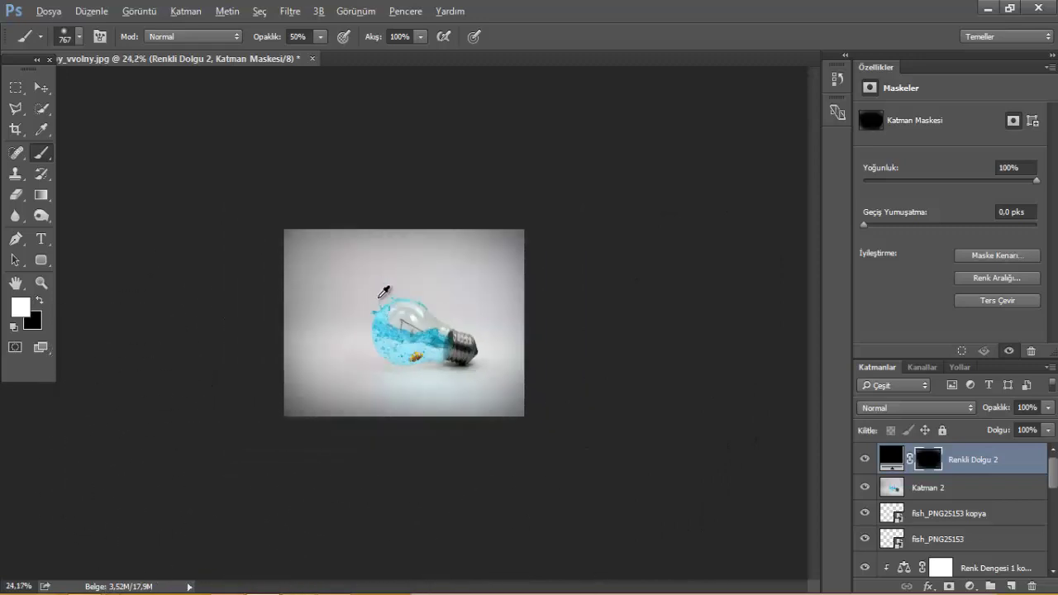
scroll(384, 292, "up", 1)
scroll(383, 292, "up", 1)
scroll(359, 285, "up", 1)
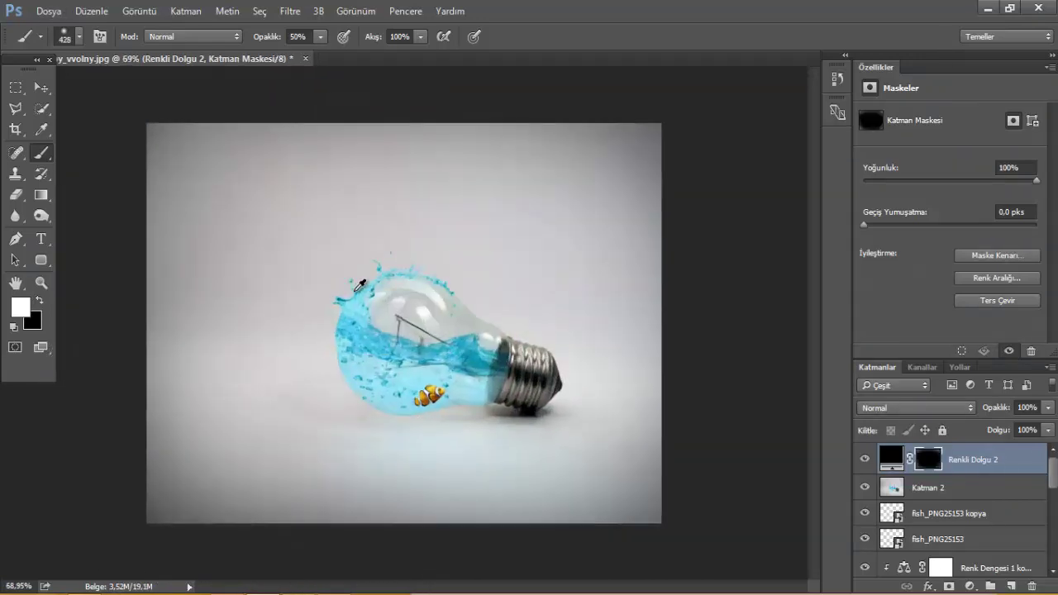
scroll(362, 291, "down", 1)
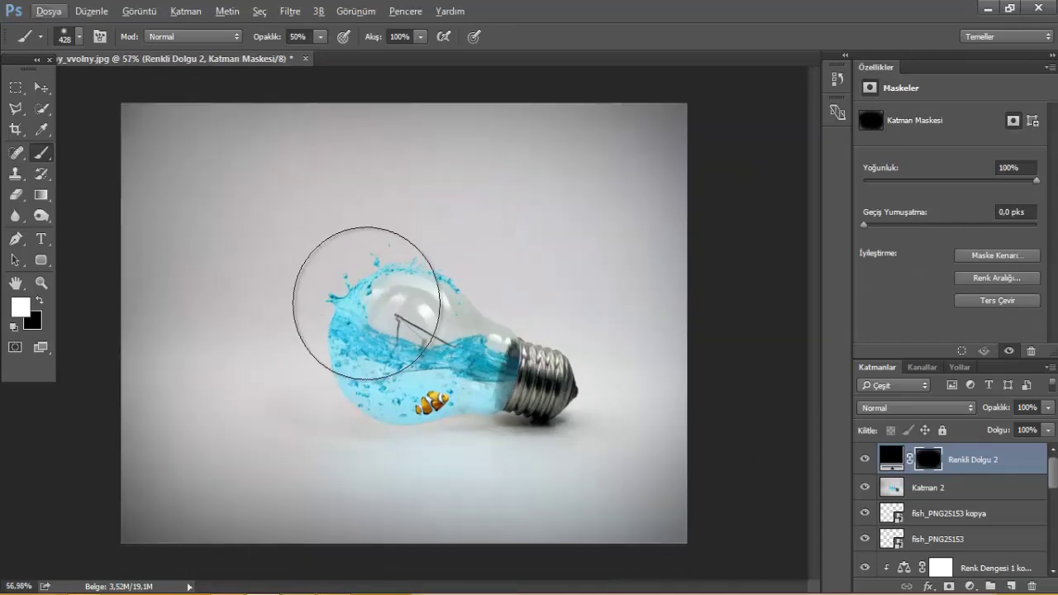